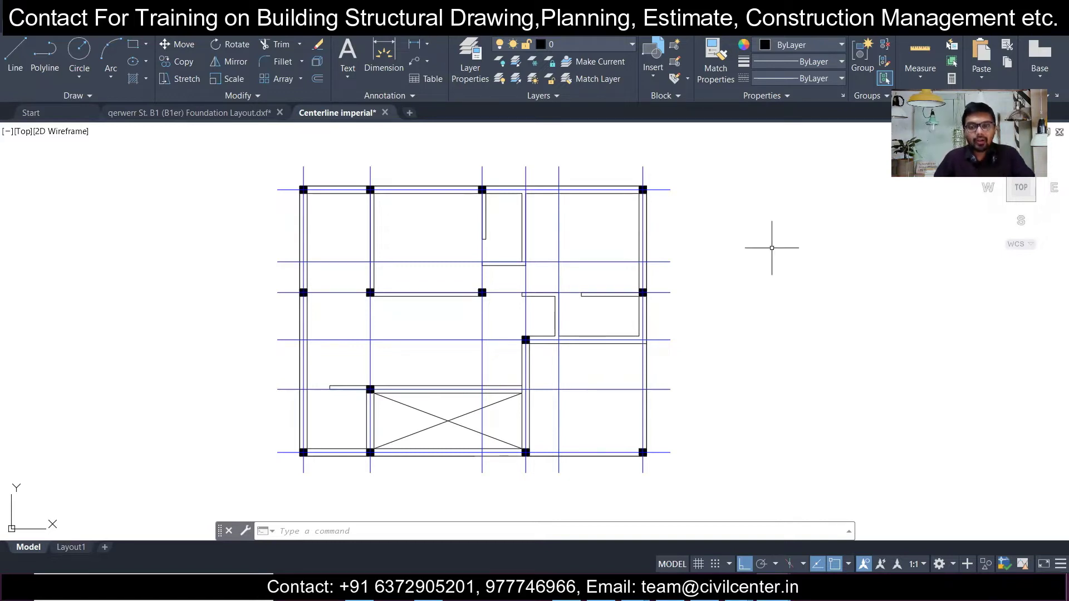
Measure the spacing between the first two vertical centrelines above the plan with a linear dimension, without placing it
scroll(589, 229, up, 2)
scroll(588, 227, down, 2)
middle_drag(520, 244, 551, 248)
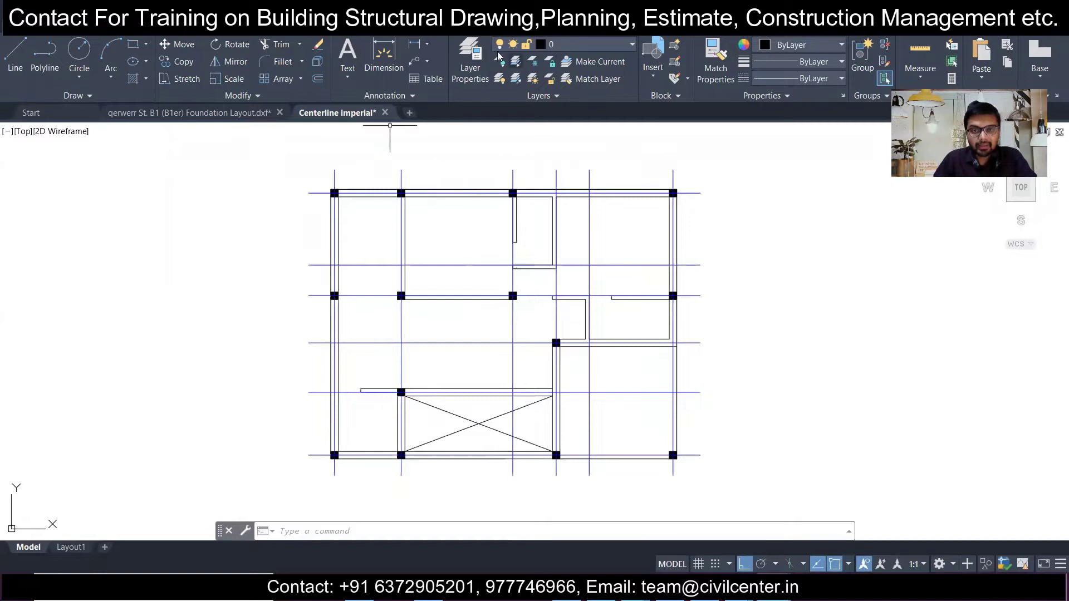
click(384, 56)
scroll(352, 167, up, 4)
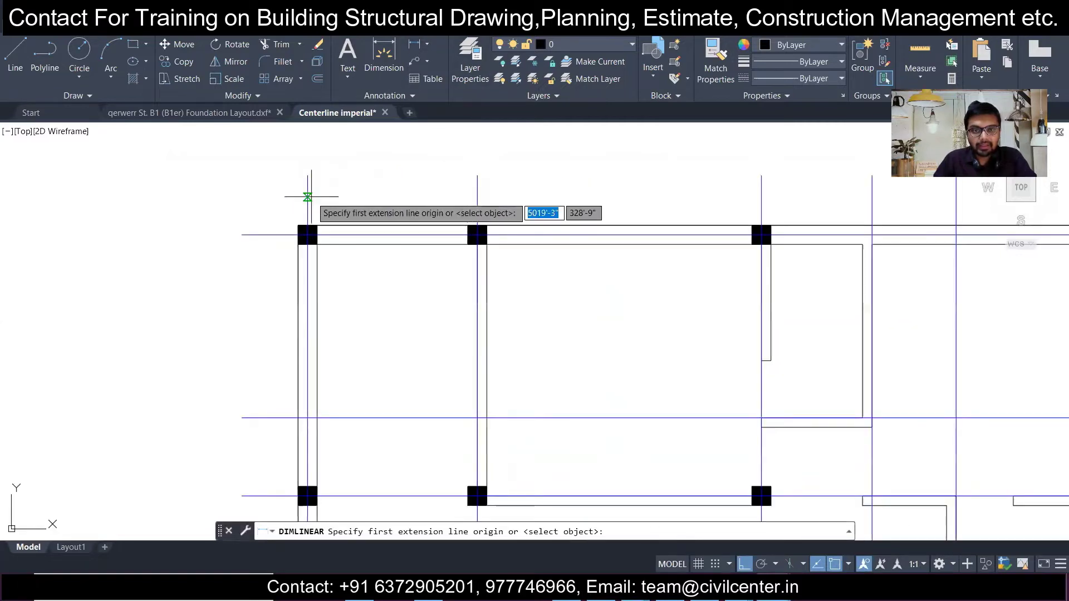
click(308, 196)
click(477, 199)
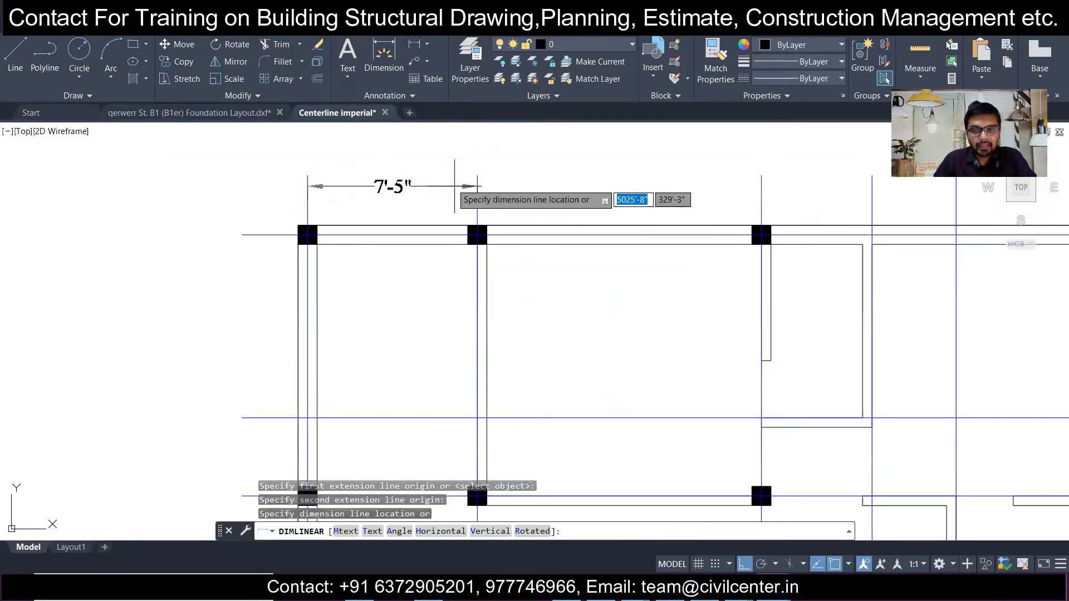
key(Escape)
scroll(337, 229, down, 2)
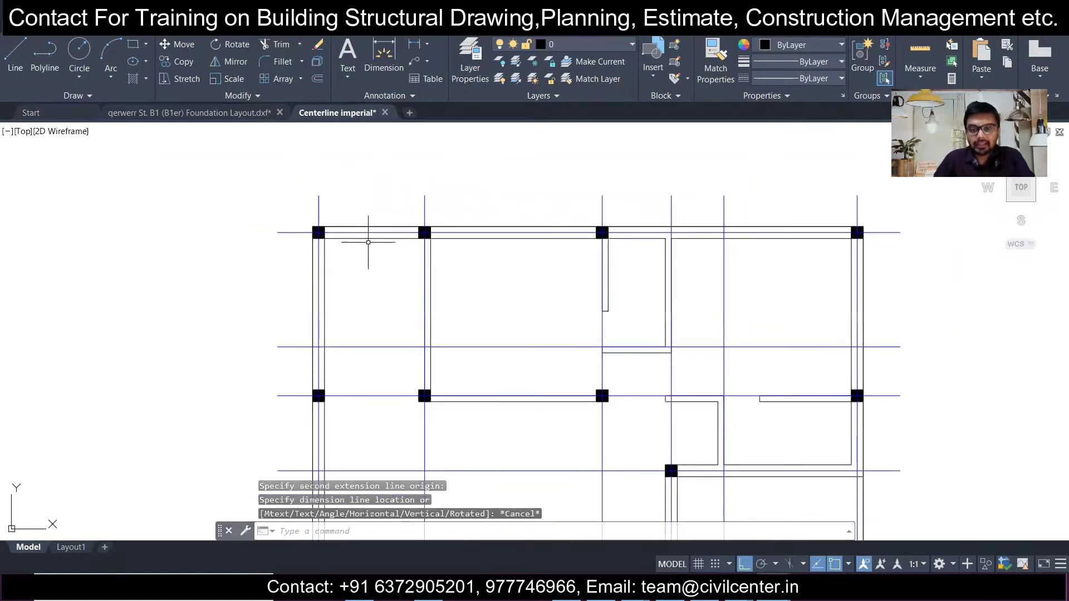
Examine the columns, walls and centrelines across the whole floor plan
scroll(368, 242, down, 2)
middle_drag(455, 315, 439, 234)
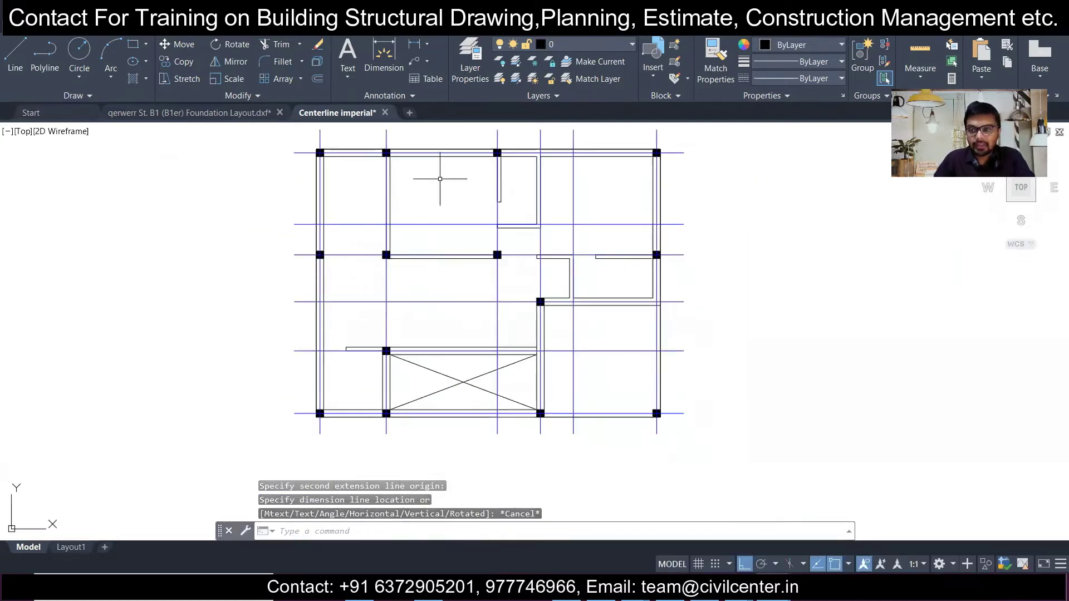
middle_drag(504, 266, 521, 306)
scroll(543, 177, up, 1)
scroll(453, 212, up, 2)
scroll(466, 220, down, 2)
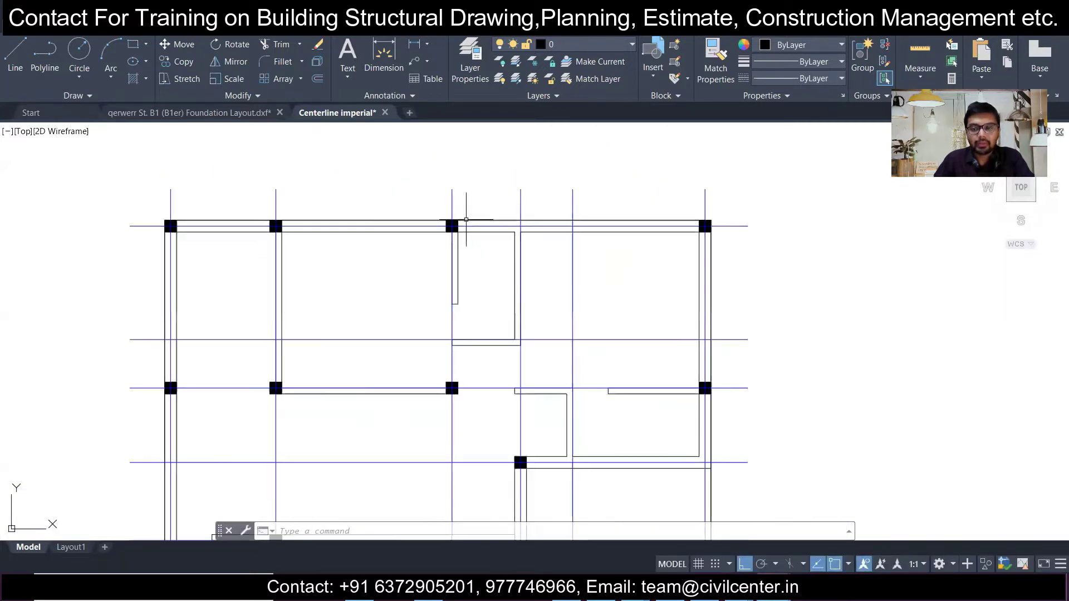
scroll(515, 223, down, 2)
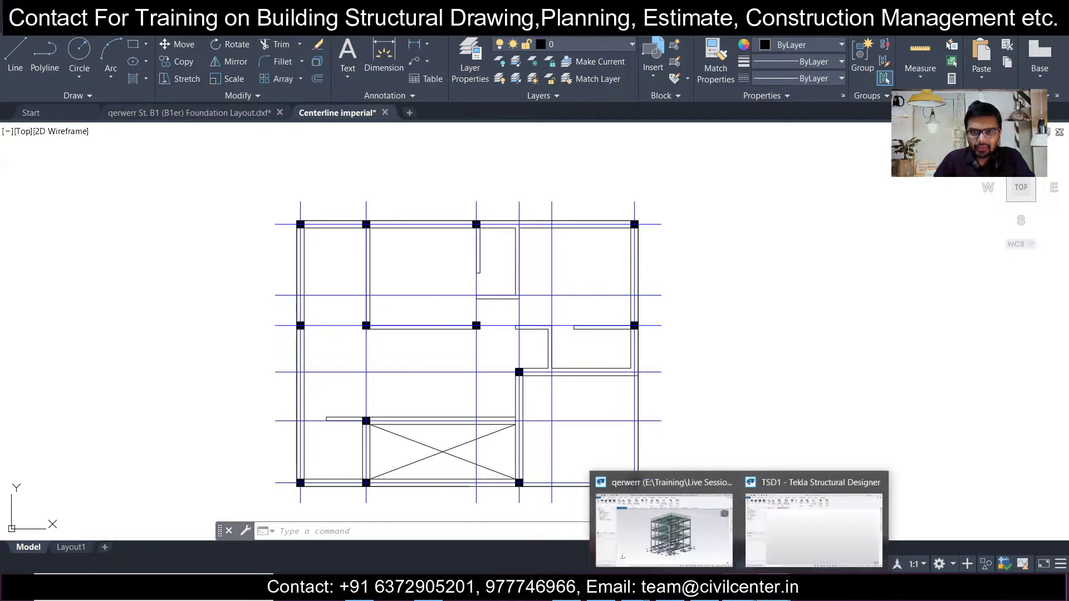
mouse_move(353, 195)
middle_down()
mouse_move(332, 181)
mouse_move(360, 168)
middle_up()
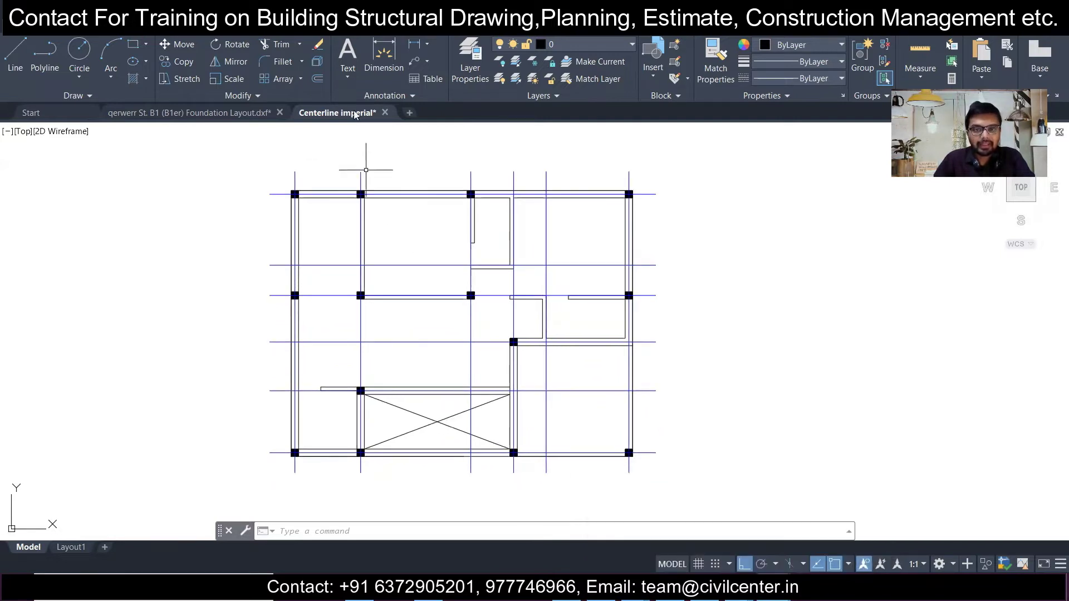
Select all vertical and horizontal centrelines to check their layer, and clear the selection
click(647, 178)
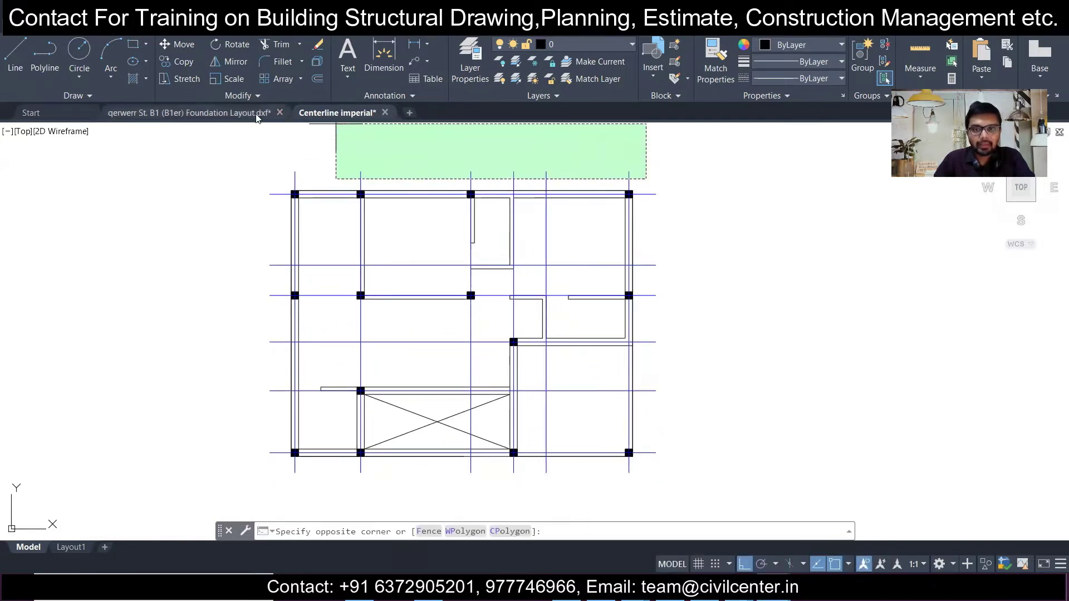
click(262, 158)
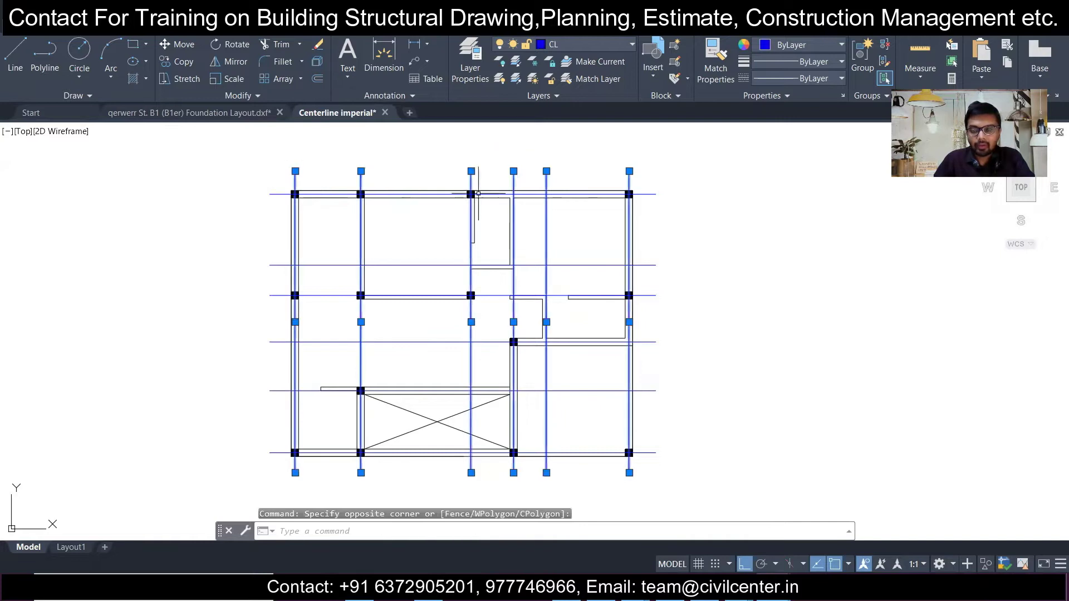
click(706, 170)
click(652, 469)
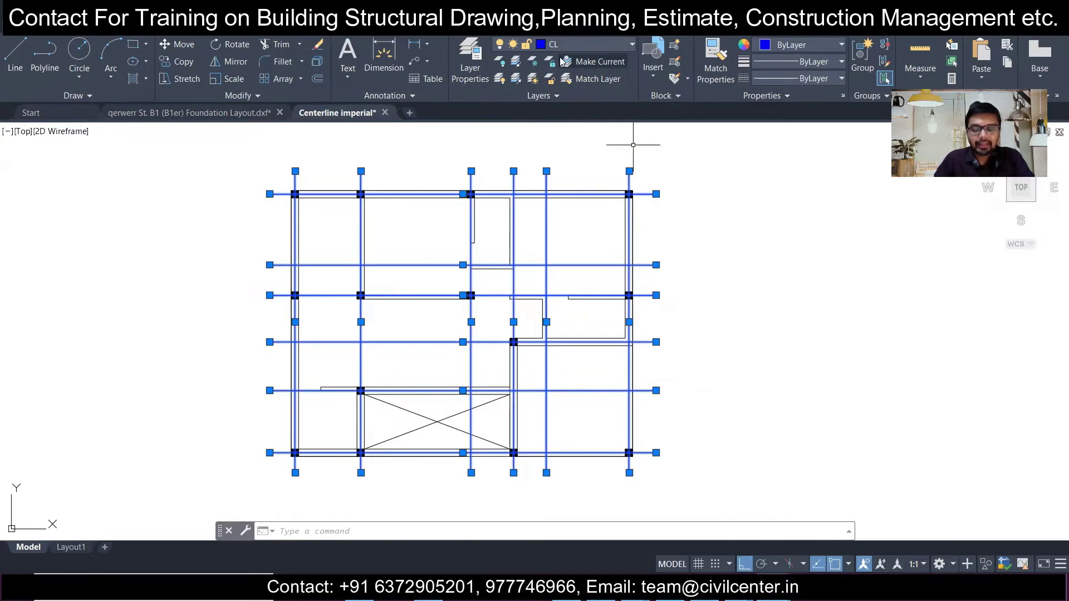
key(Escape)
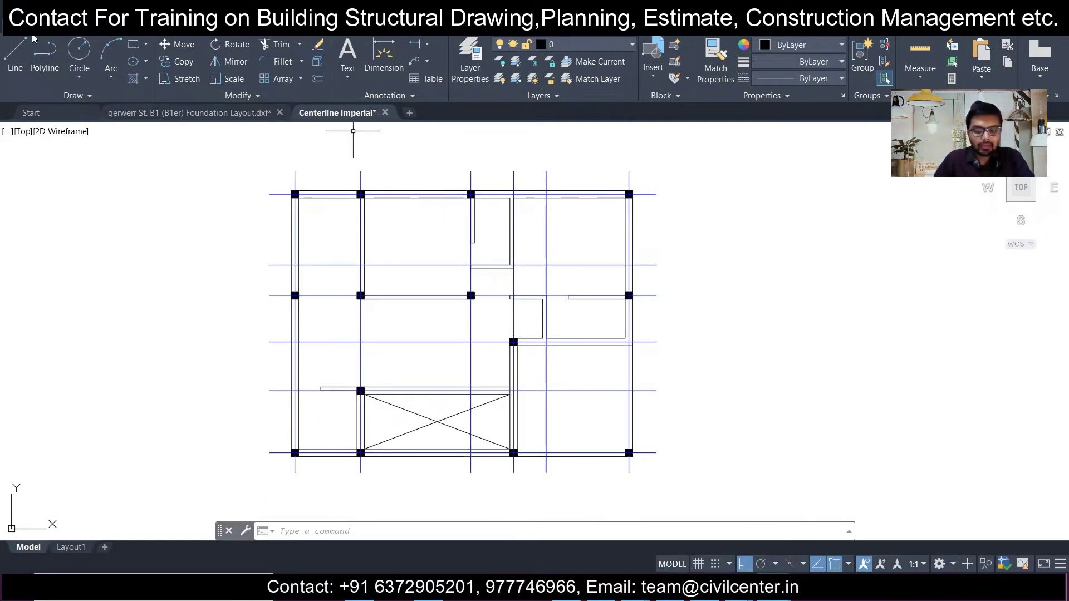
Export the centreline drawing with DXFOUT as an AutoCAD 2000/LT2000 DXF file named "imperial cl"
text(DXFOUT)
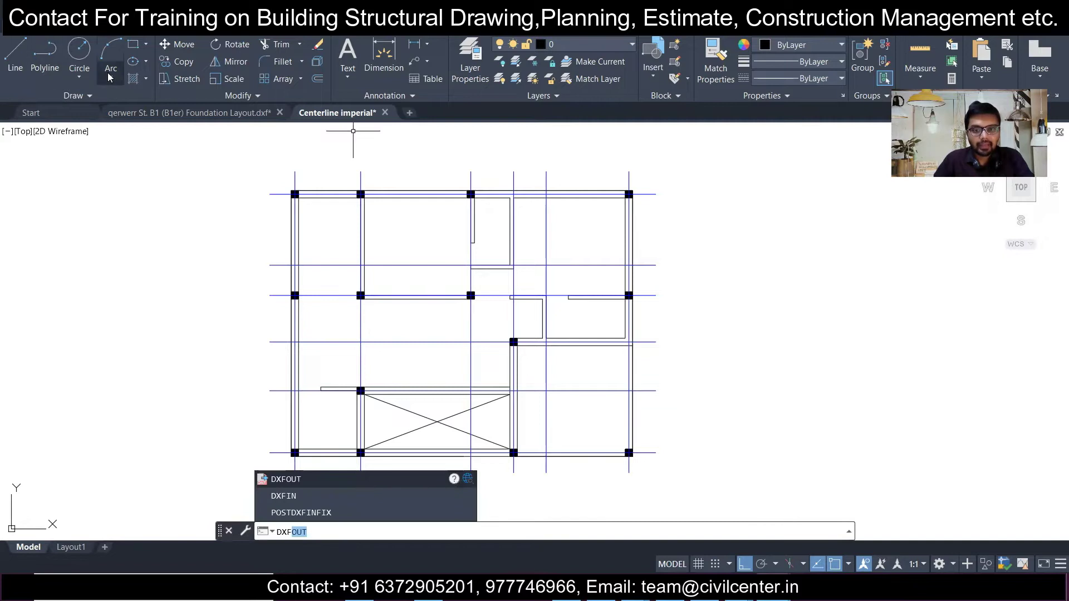
key(Return)
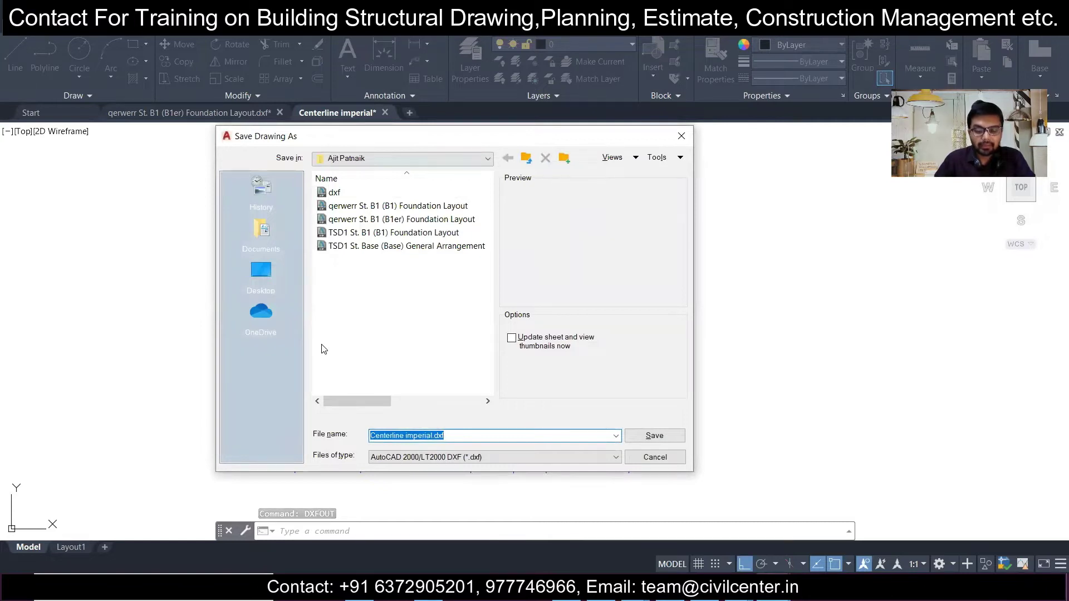
text(i)
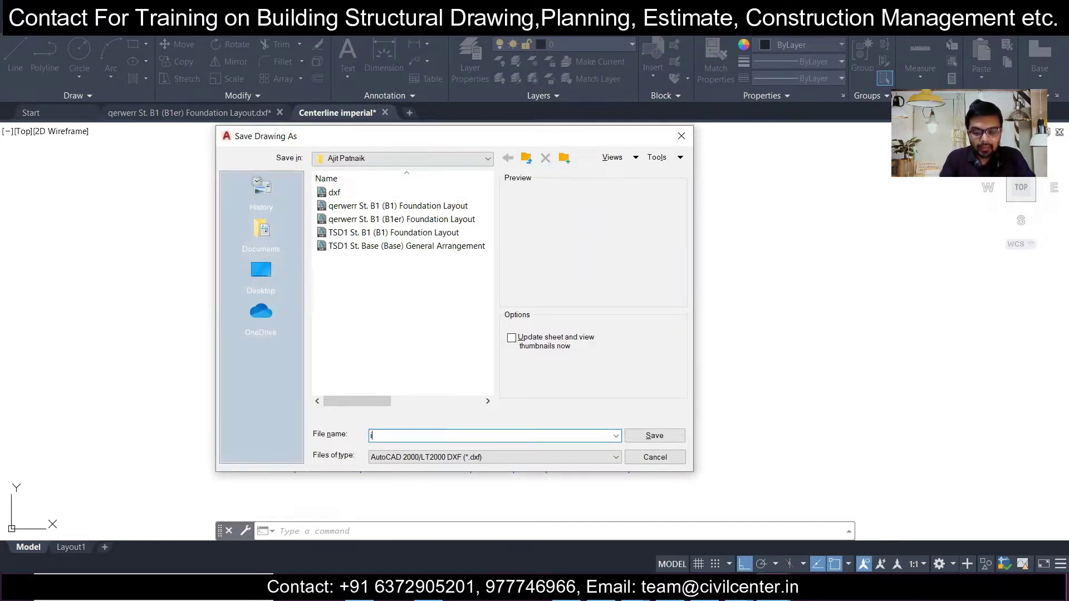
text(mperial cl)
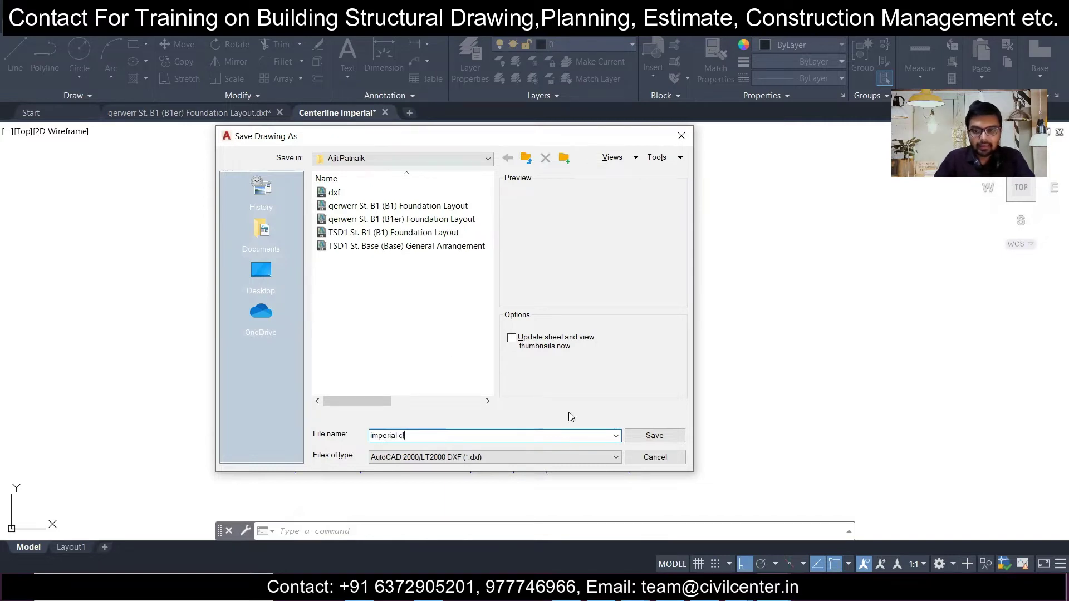
click(652, 435)
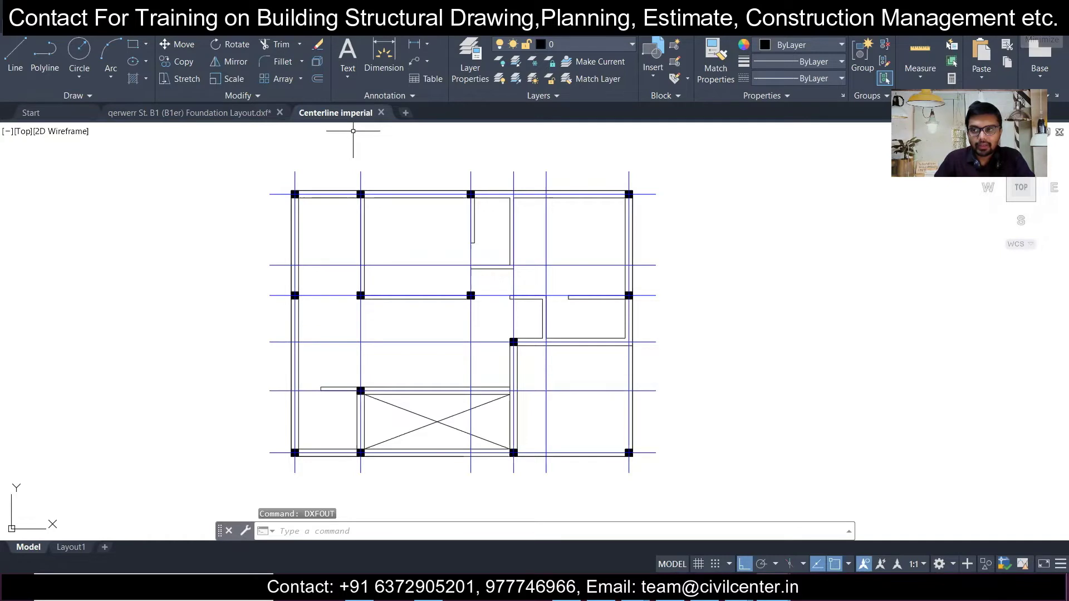
Select the full path of the folder holding the exported DXF and switch to Tekla Structural Designer
click(1027, 9)
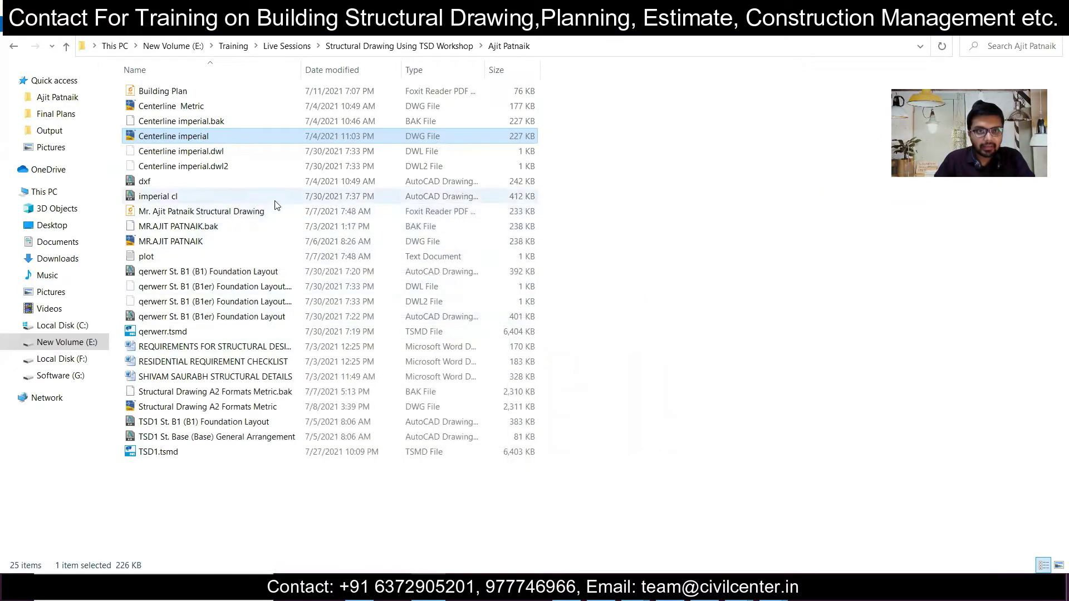
click(596, 48)
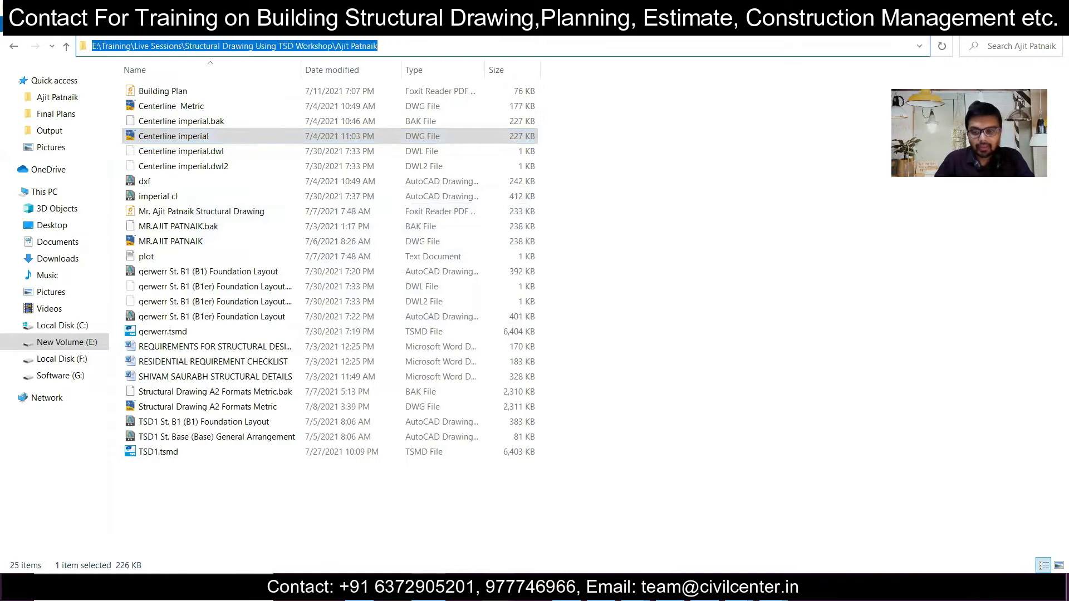
click(777, 549)
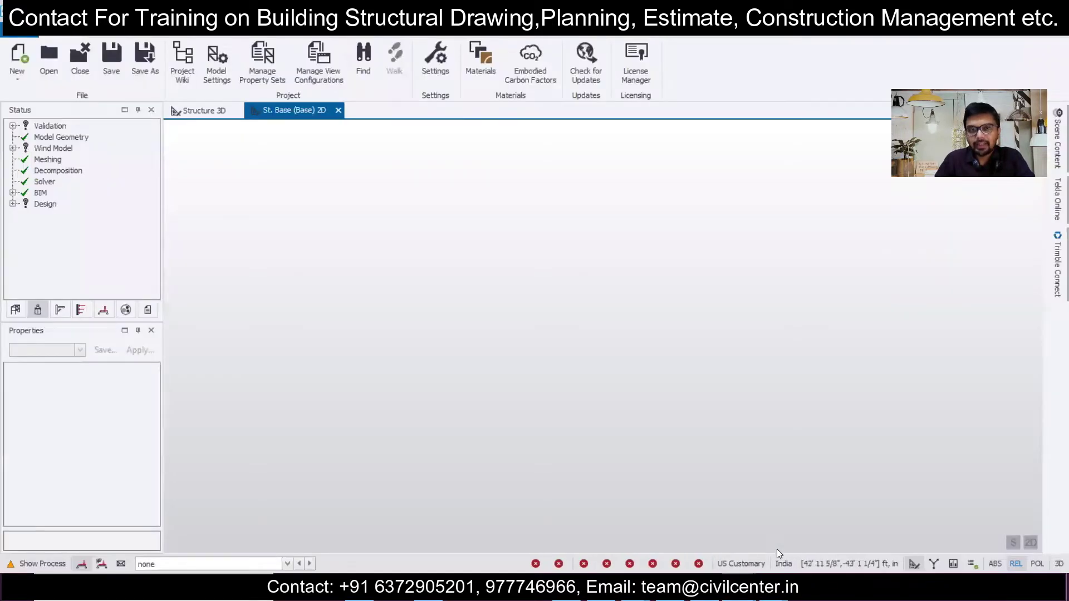
Set the unit system in the model settings to Metric
click(202, 36)
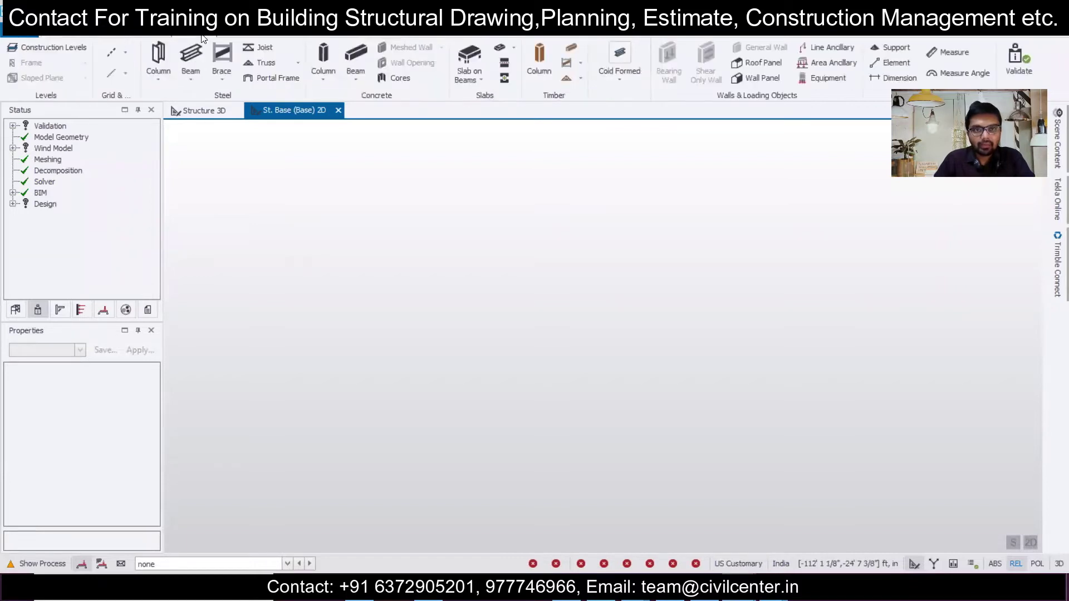
click(112, 37)
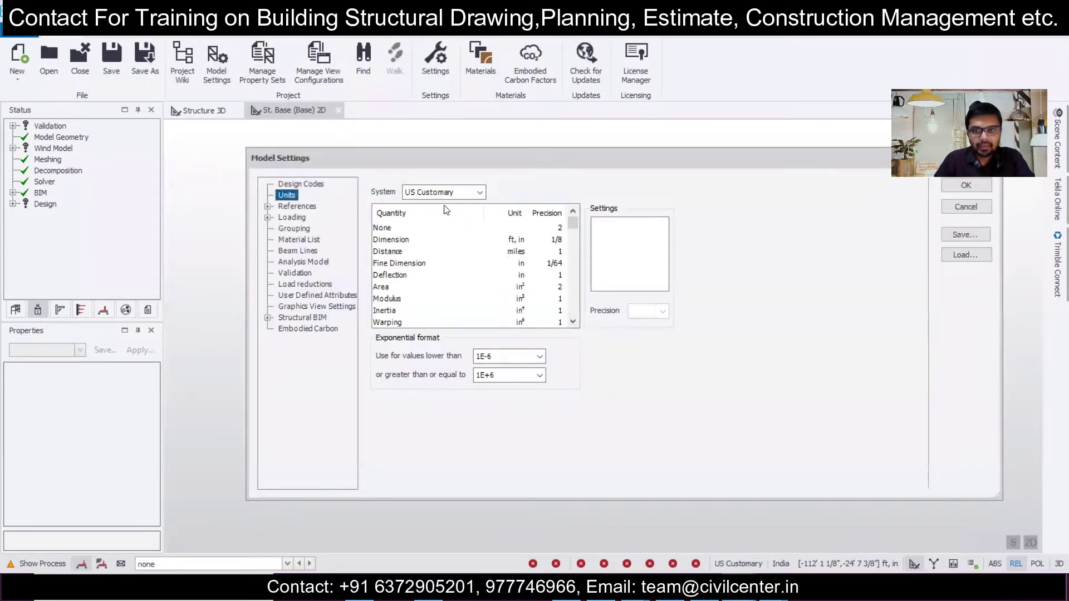
click(478, 192)
click(418, 201)
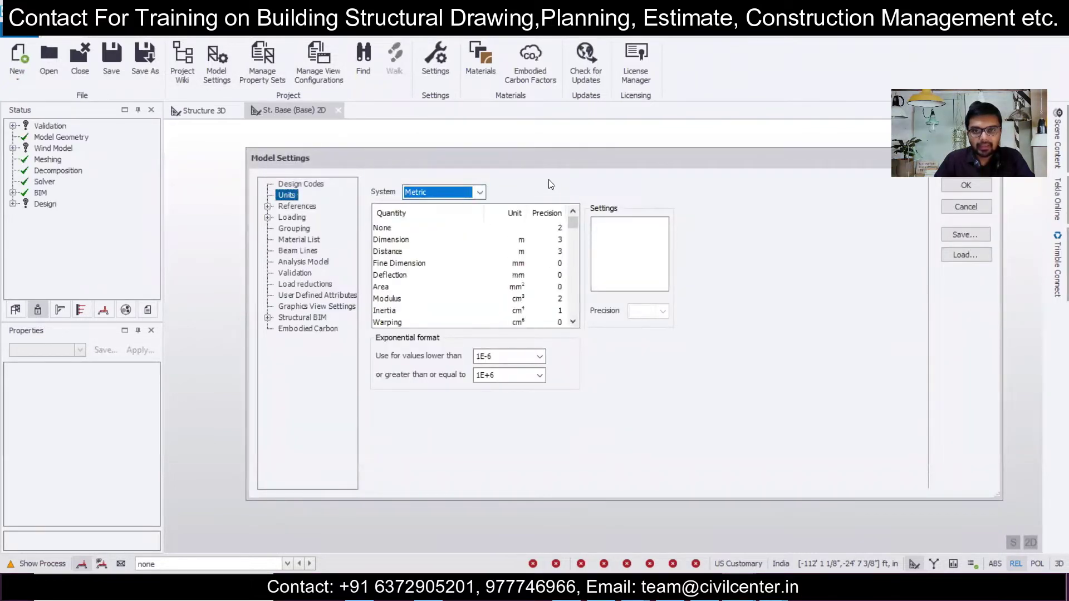
drag(572, 162, 346, 156)
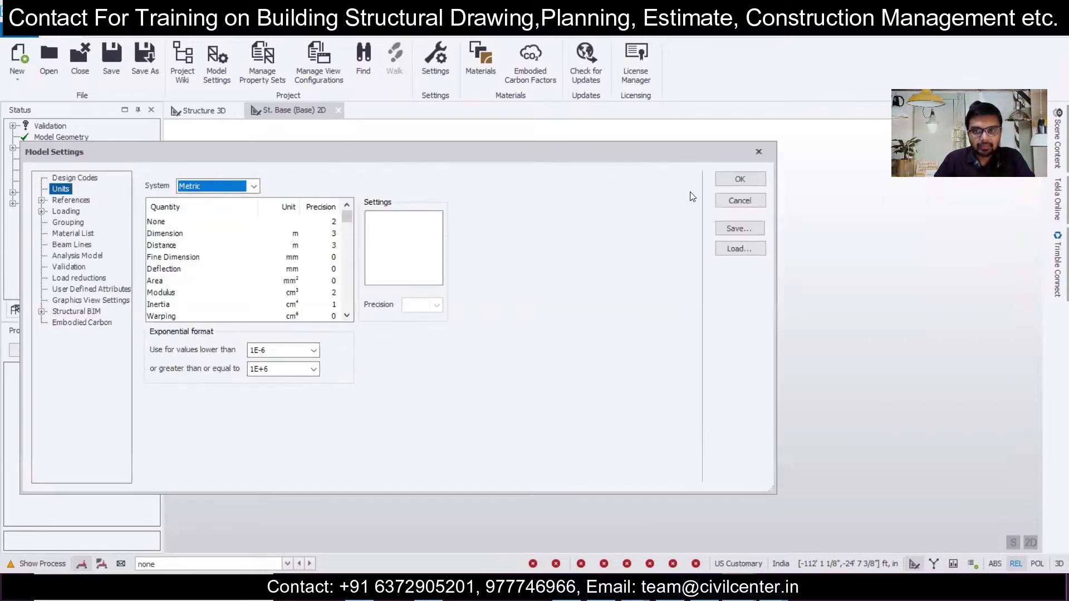
click(740, 179)
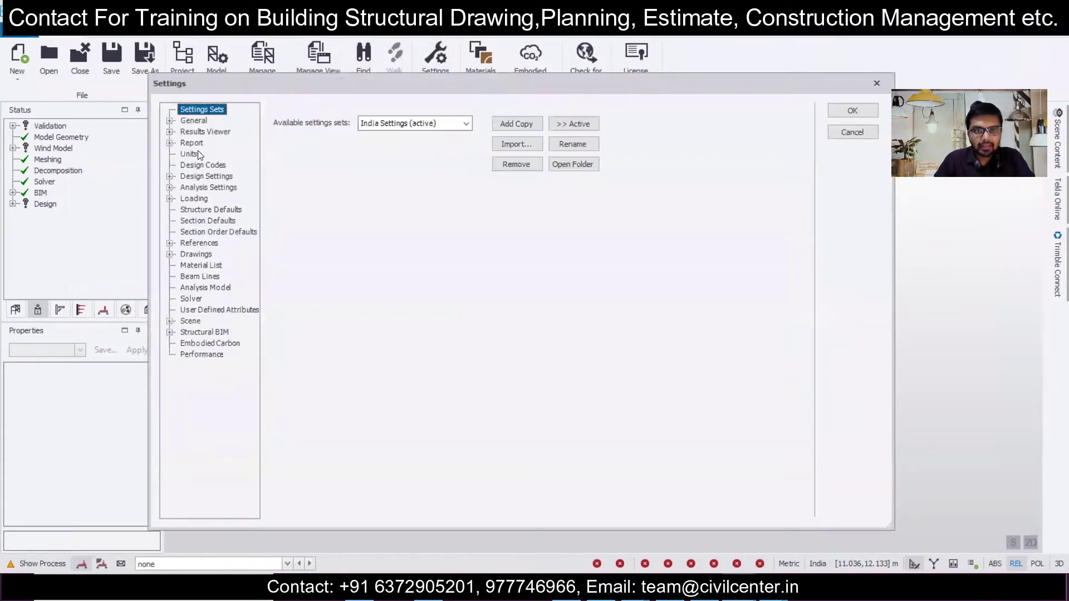
Set the unit system of the active India Settings set to Metric in the general program settings
click(195, 153)
click(378, 146)
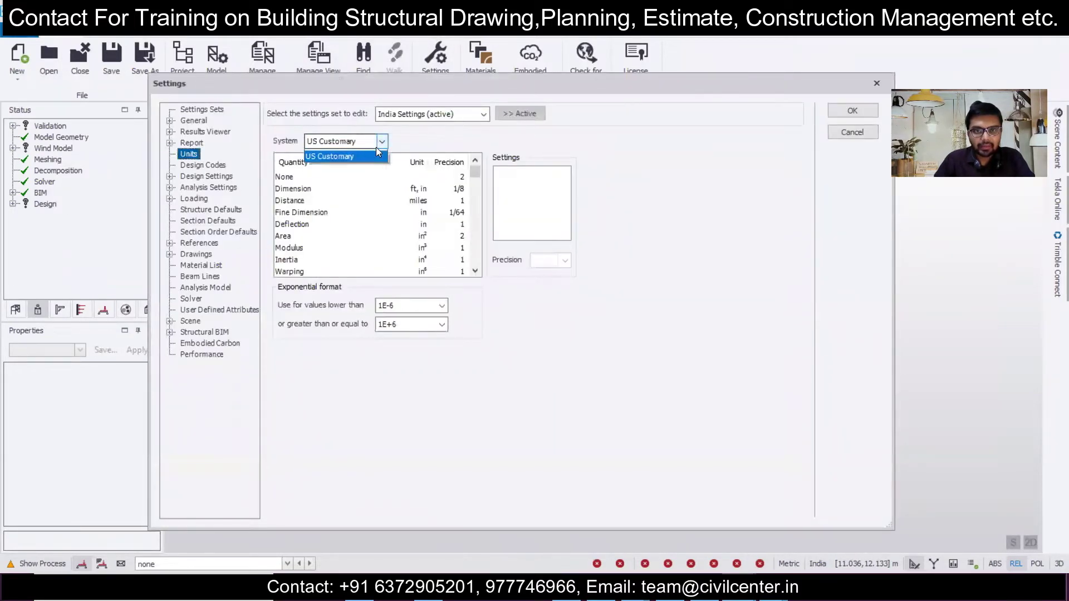
click(340, 154)
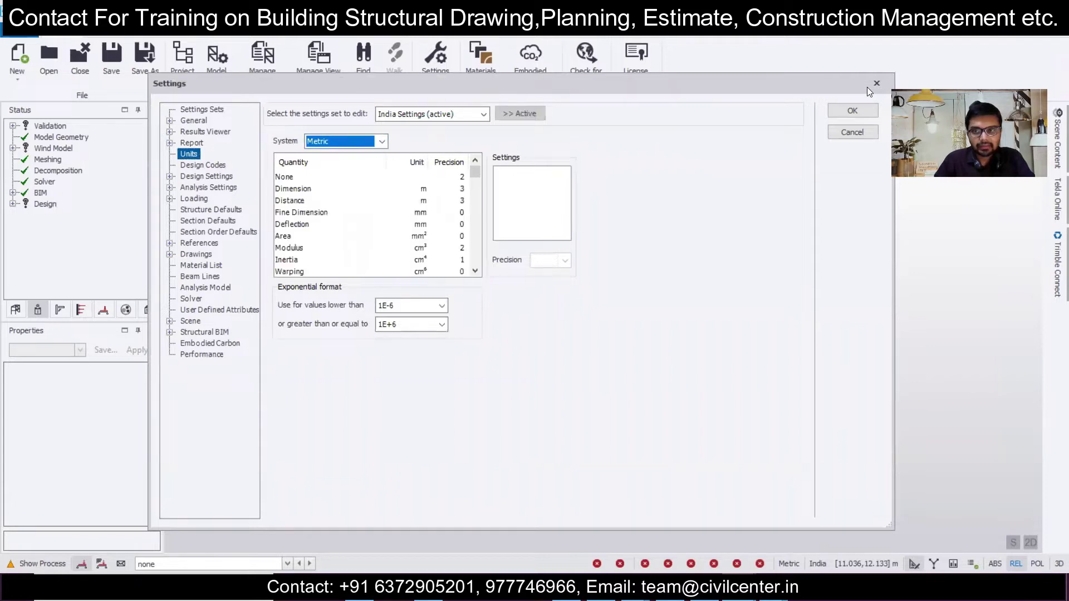
click(853, 110)
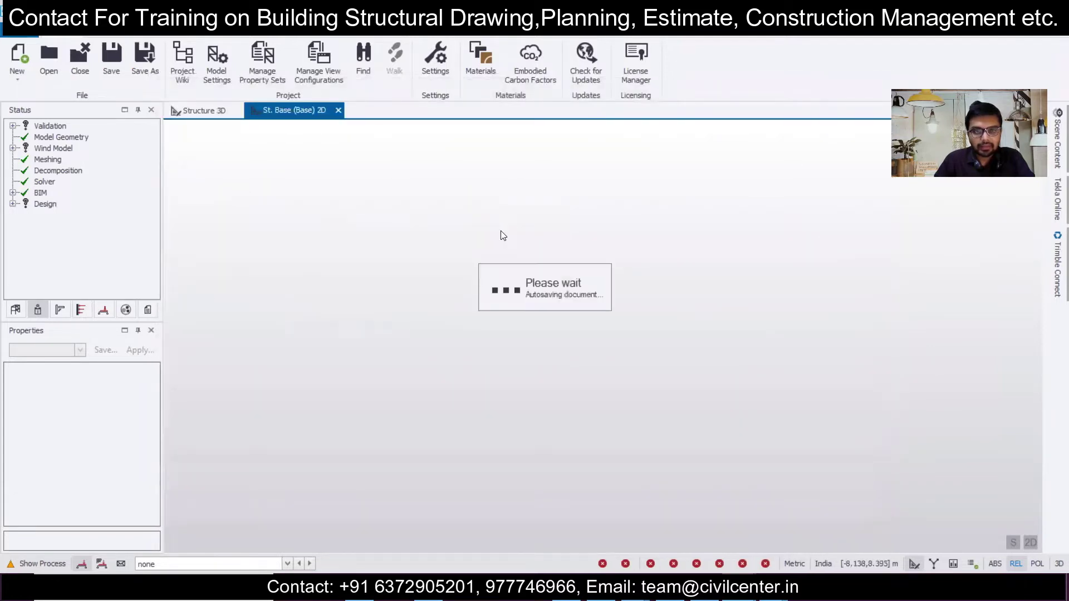
right_click(412, 224)
click(357, 193)
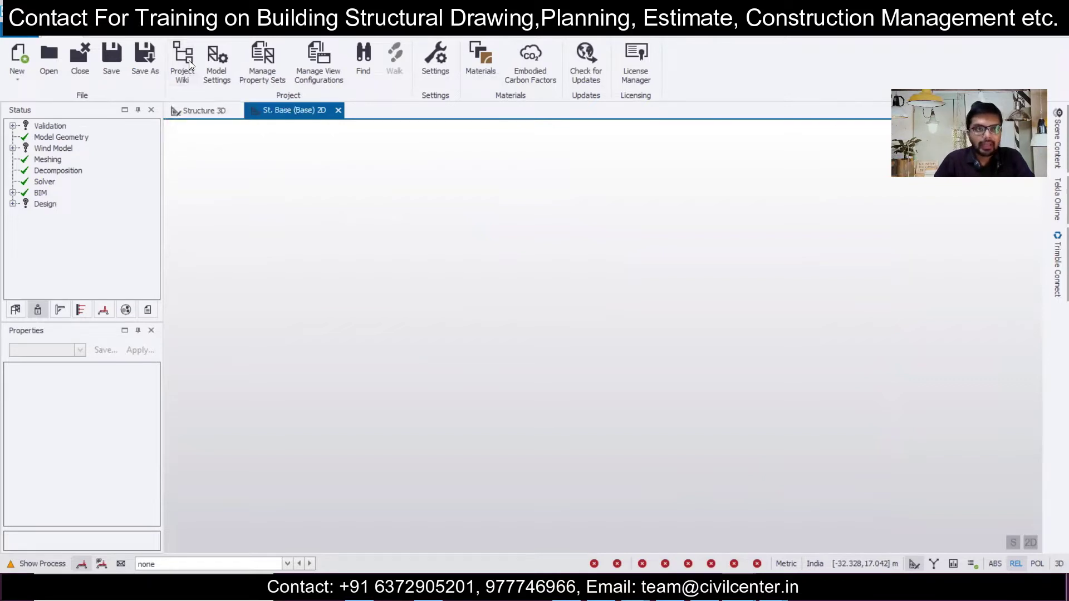
Insert a construction level below Base and set its level to -1 m
click(192, 30)
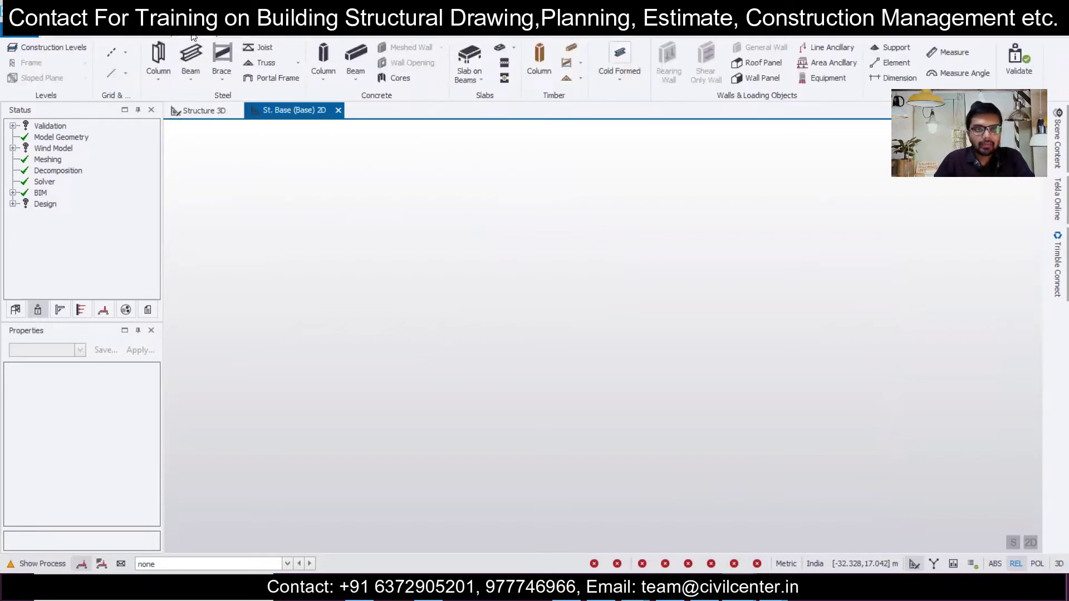
click(80, 53)
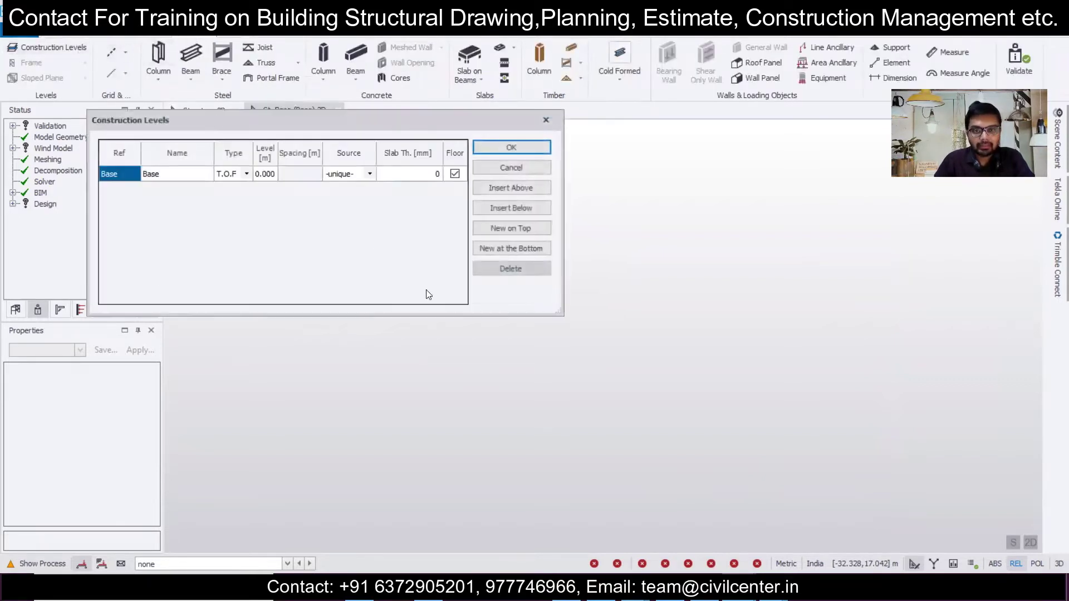
click(531, 208)
click(268, 189)
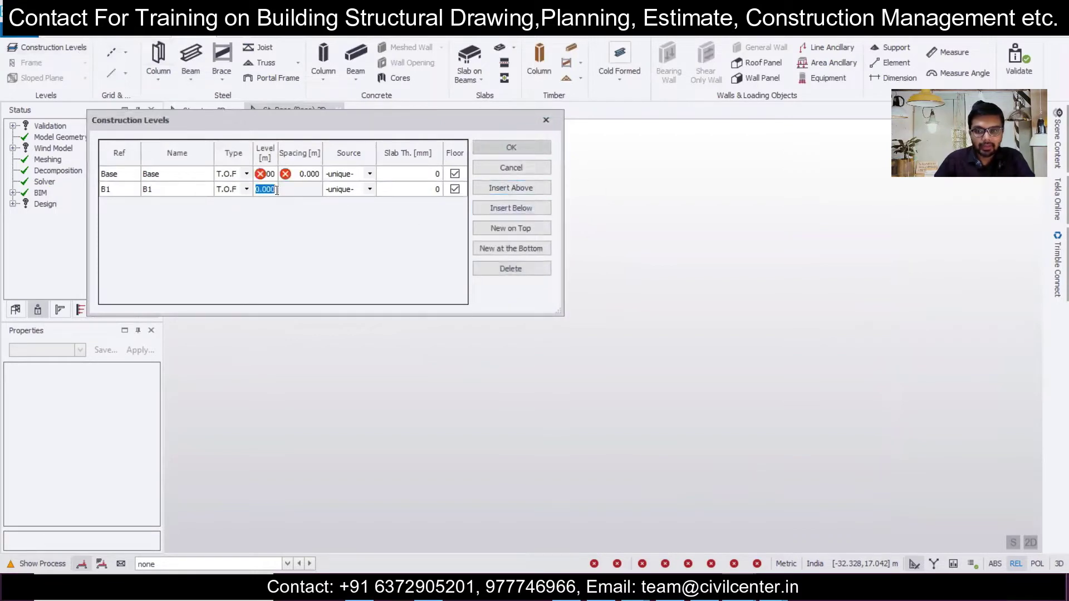
text(-1)
Insert a construction level above Base and set its spacing to 3.2 m
click(206, 175)
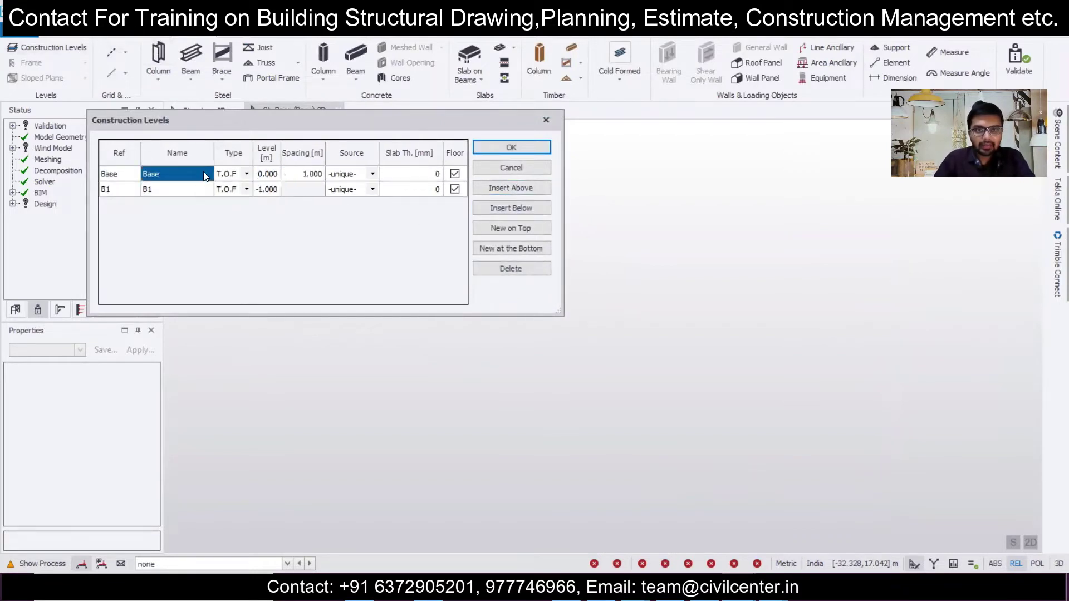
click(499, 188)
double_click(320, 174)
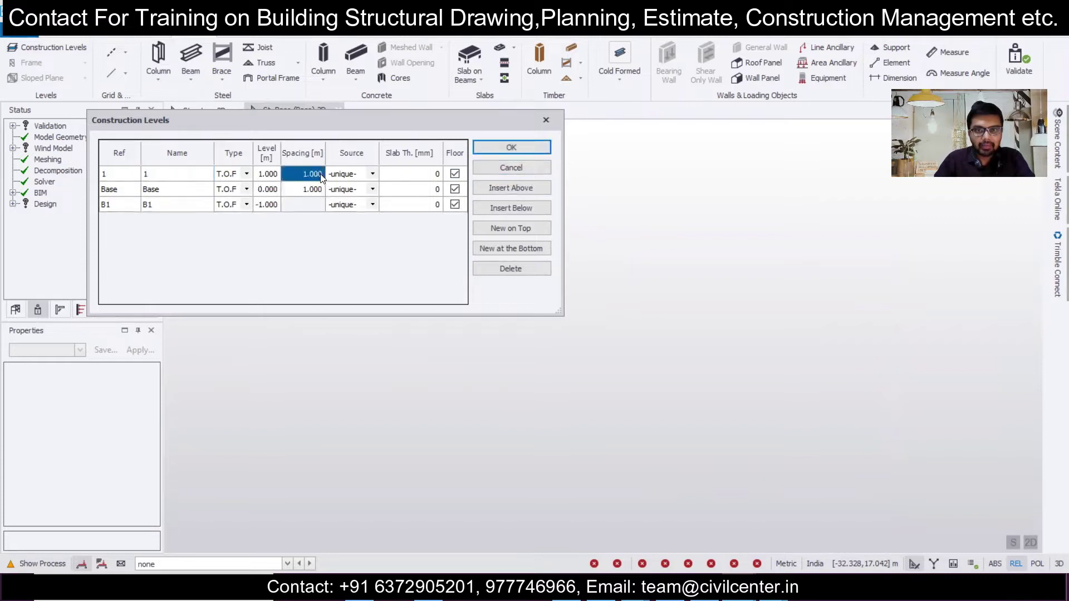
text(3)
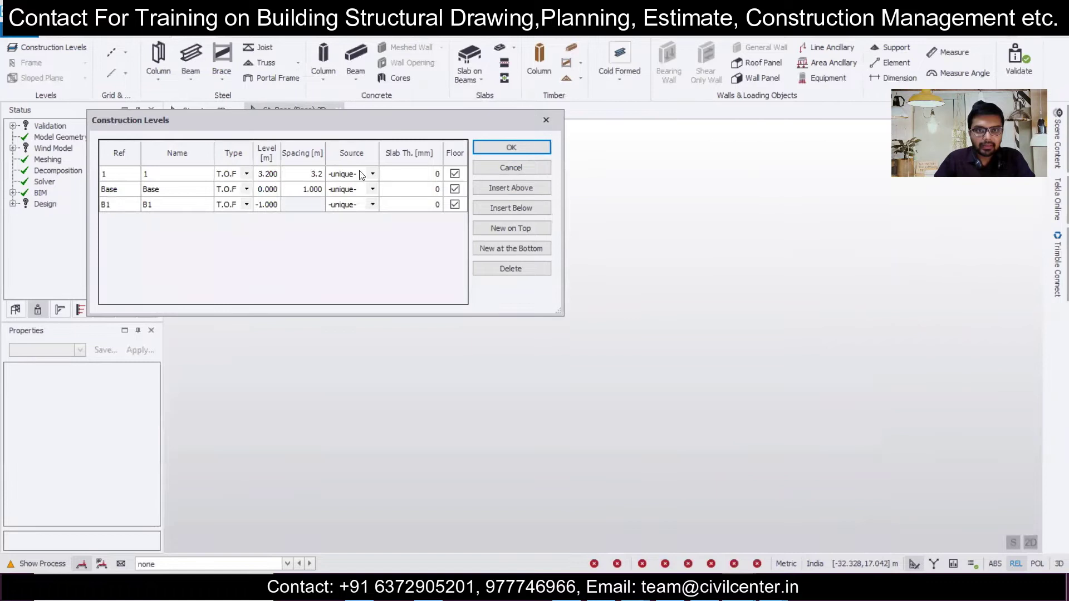
Set the top construction level's spacing to 3.2 m, enter its slab thickness and accept the construction levels
text(.2)
click(397, 173)
click(397, 173)
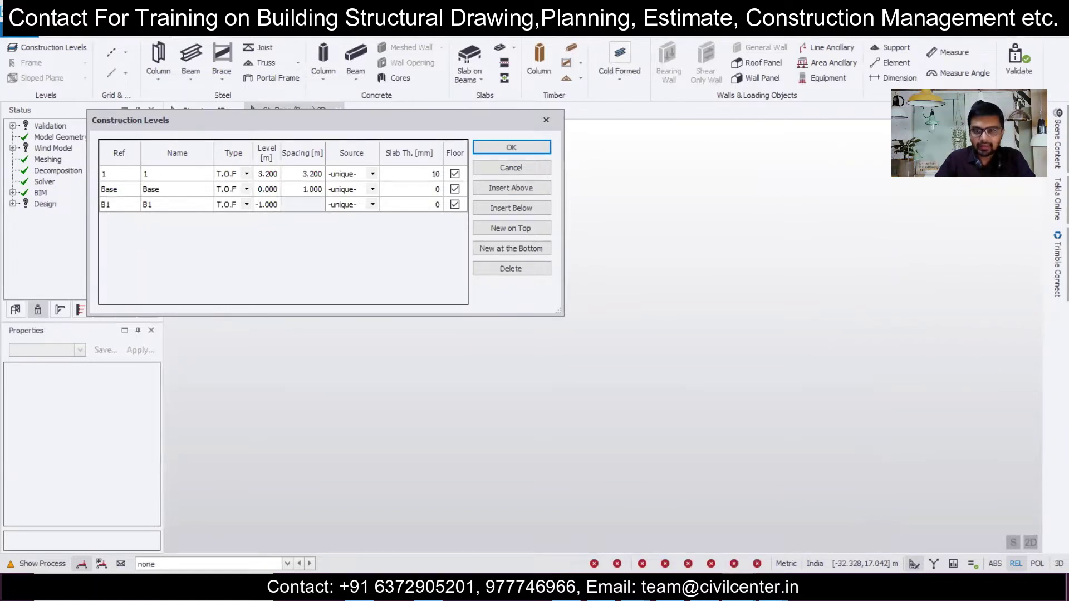
click(191, 177)
click(491, 141)
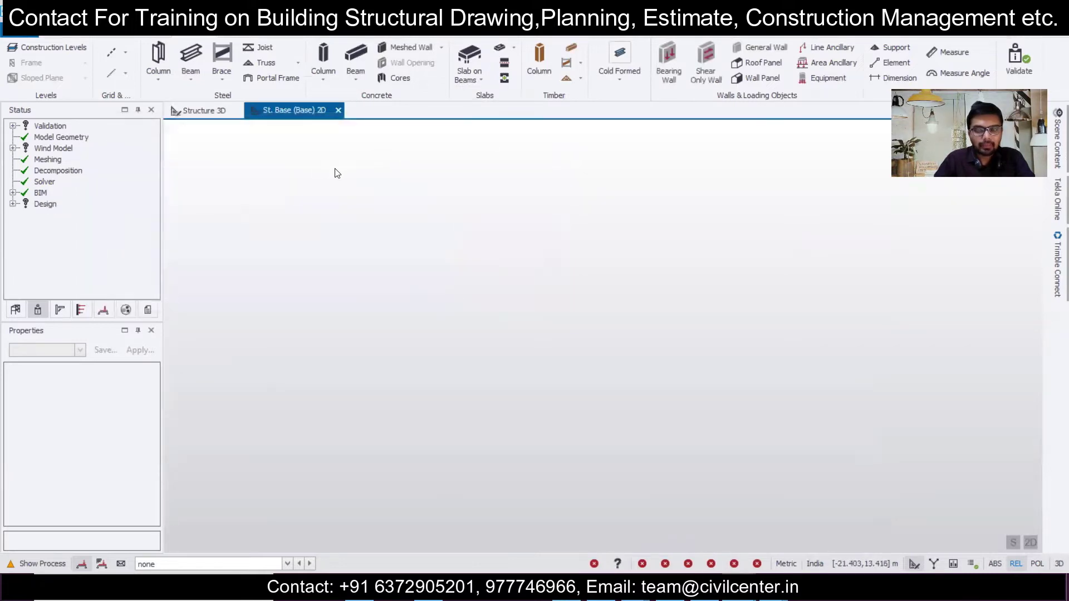
Start a DXF import of grid lines and open the file imperial cl
click(124, 53)
click(151, 187)
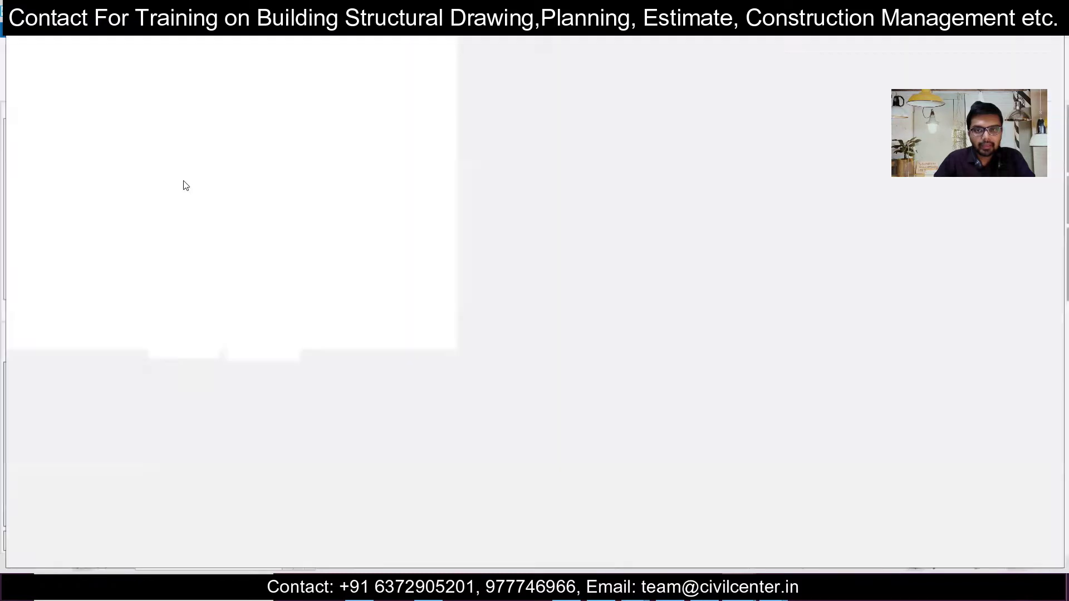
click(569, 37)
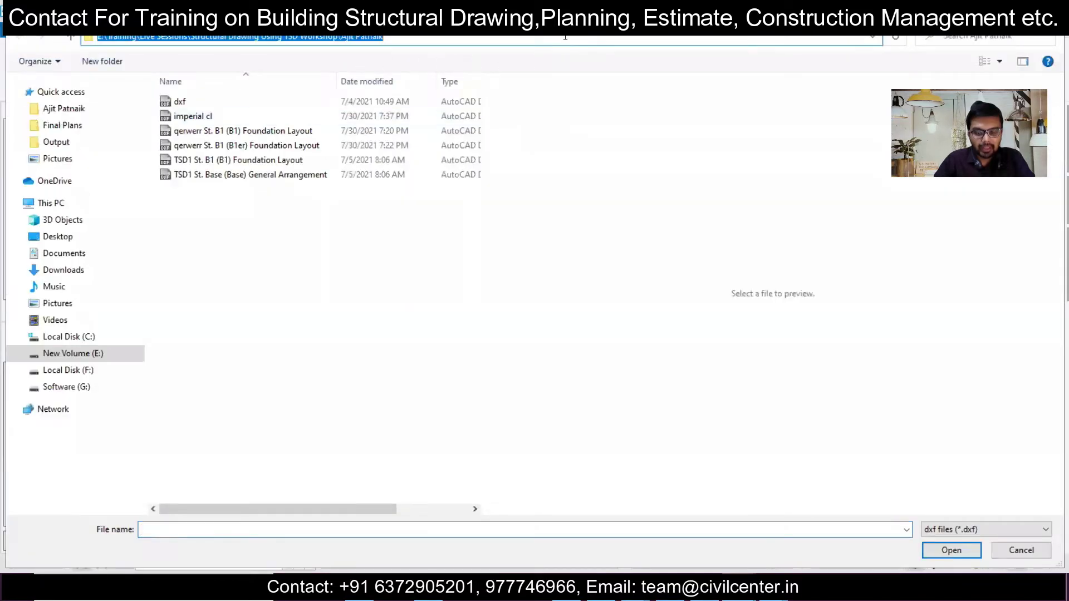
click(565, 37)
key(Return)
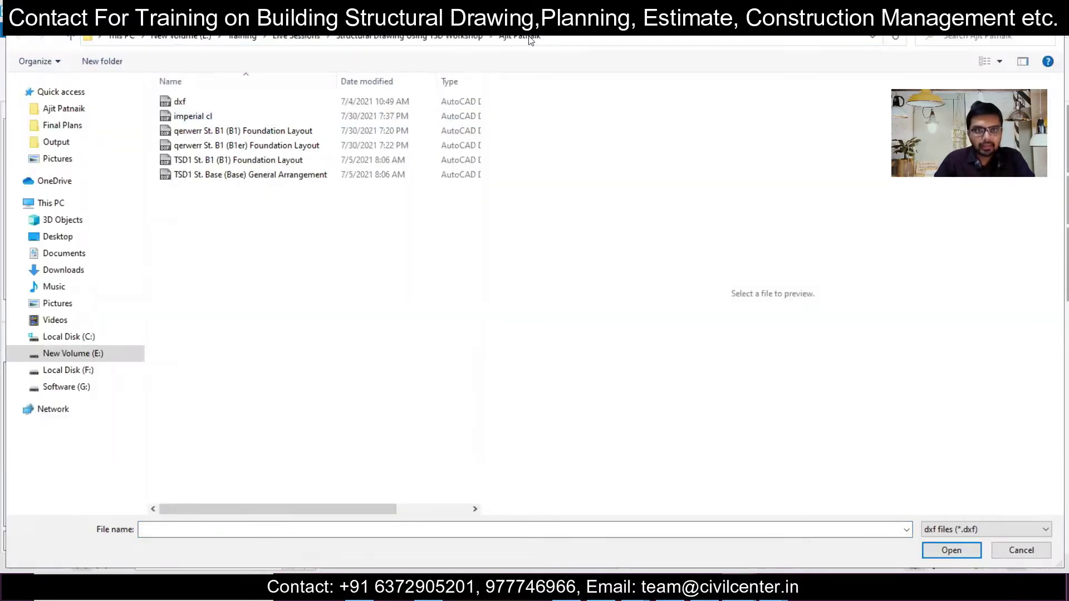
click(438, 116)
click(934, 550)
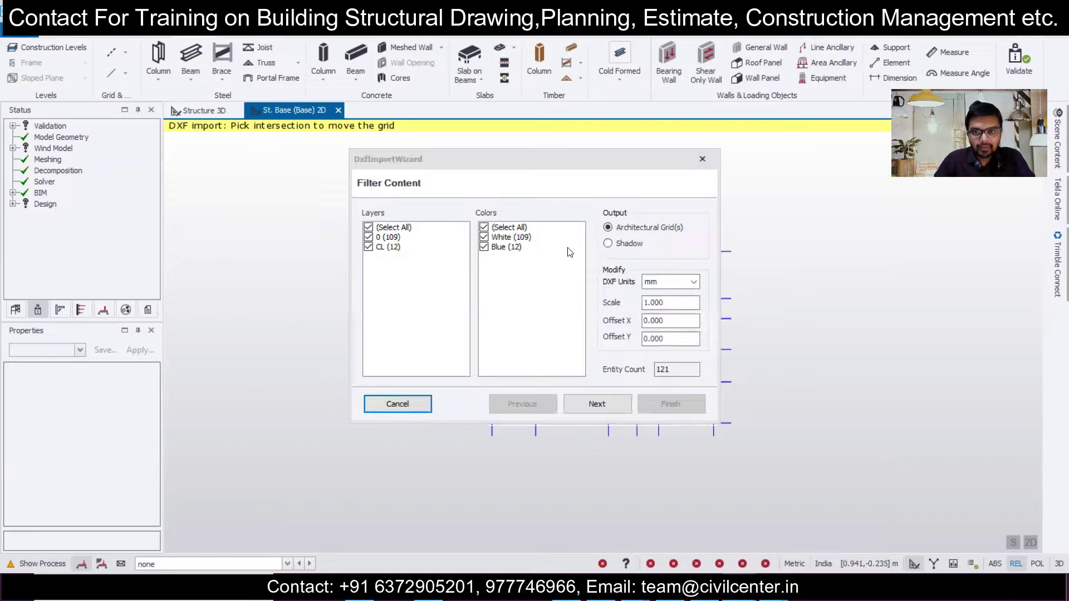
Import only the CL layer as architectural grids, with DXF units in inches and grids arranged by layer
click(369, 238)
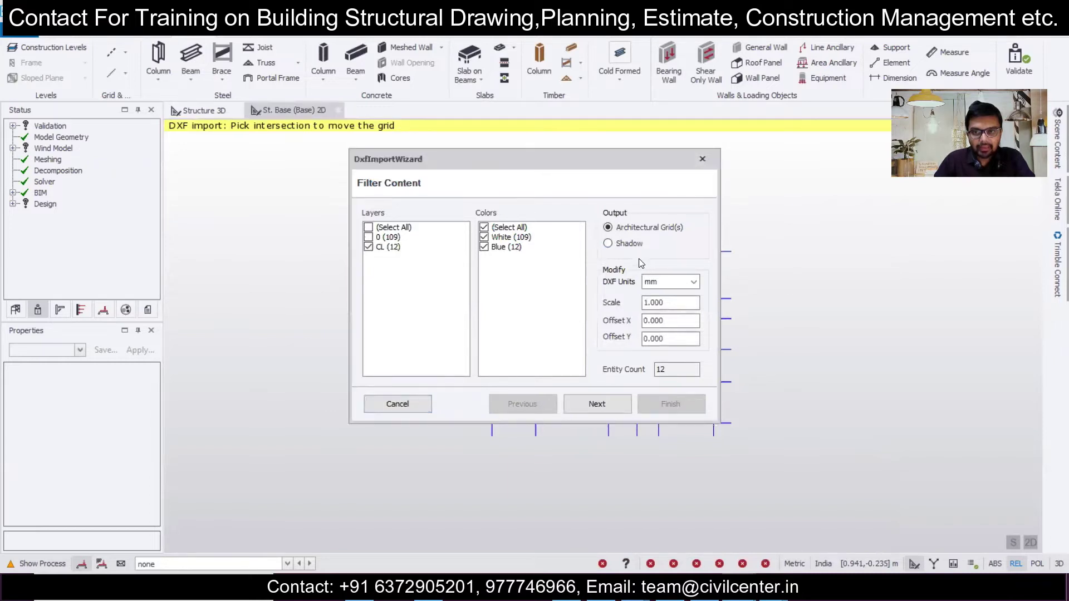
click(670, 284)
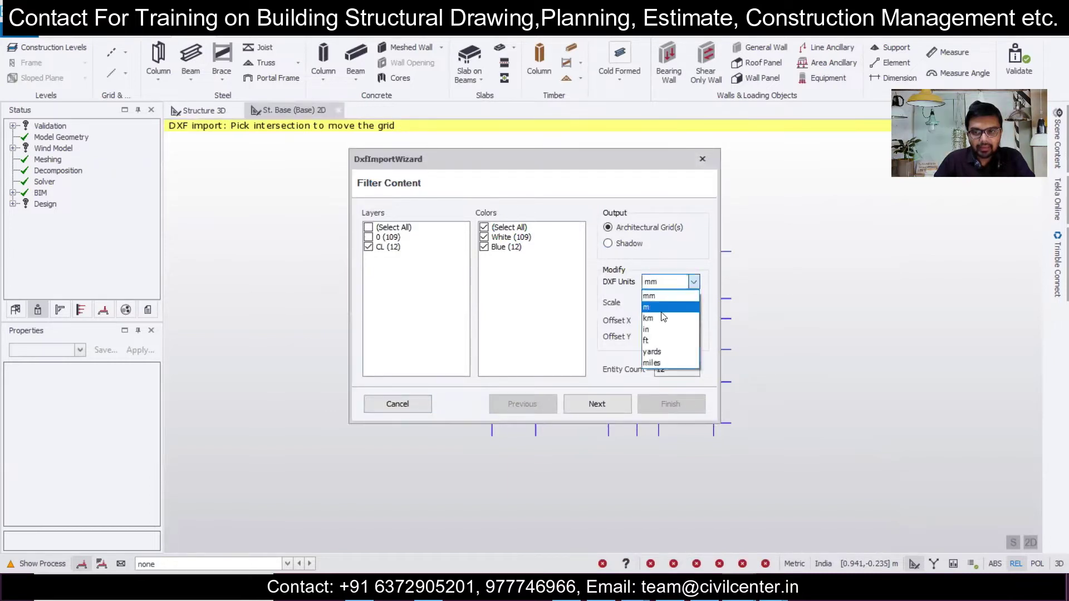
click(669, 330)
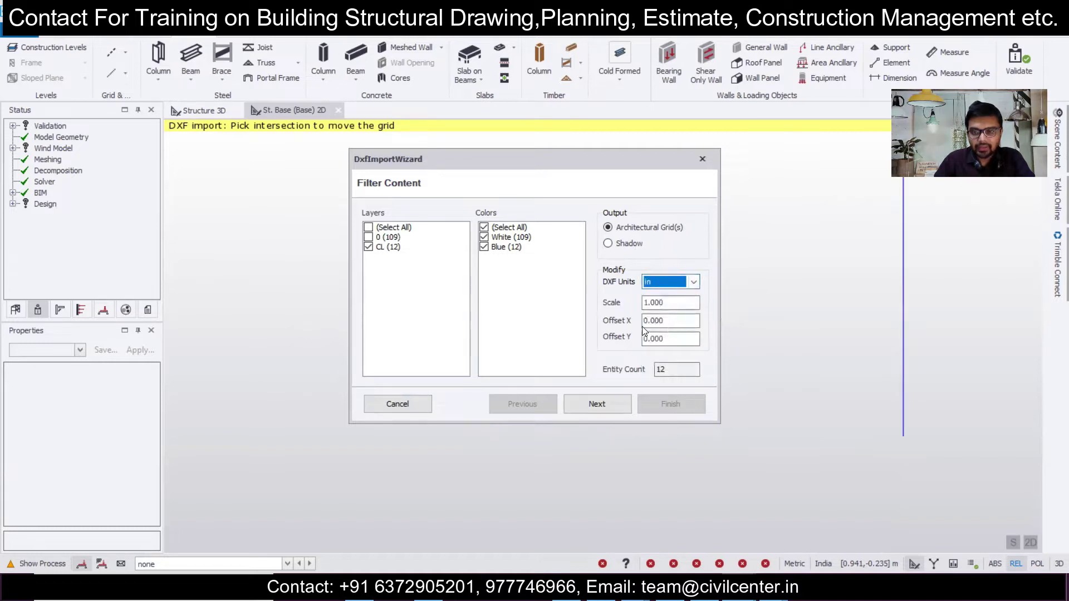
click(606, 403)
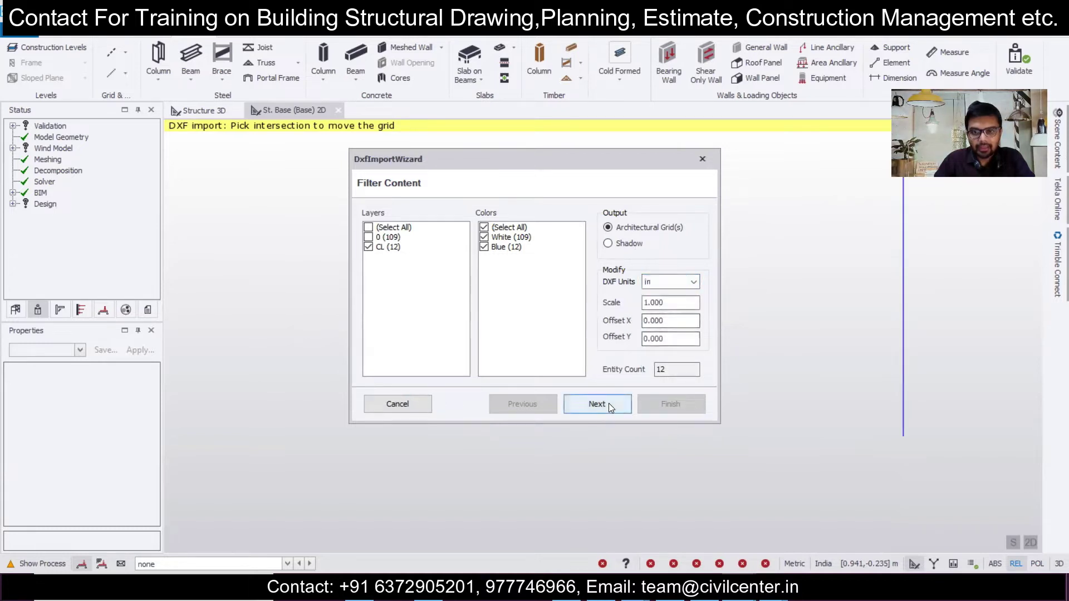
click(397, 229)
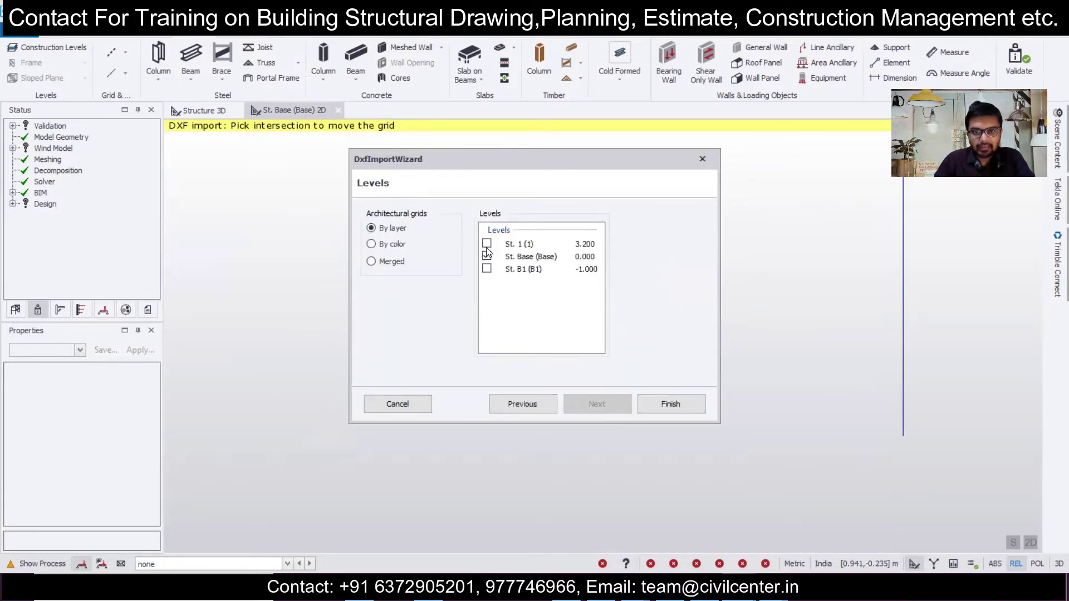
click(671, 404)
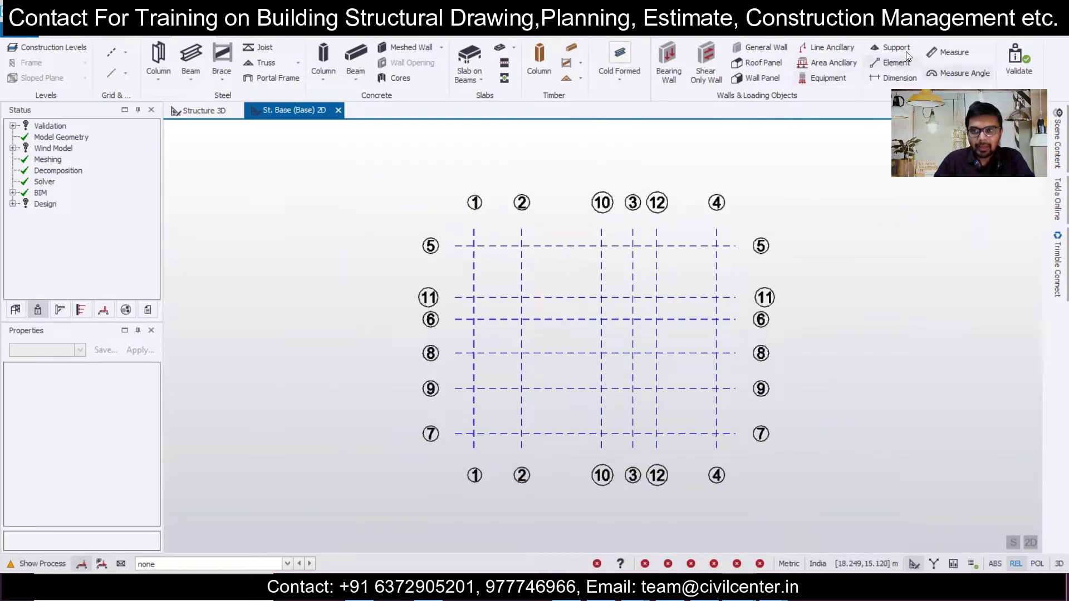
Measure the distance between grid lines 1 and 2 along grid line 5
click(950, 52)
scroll(477, 249, up, 2)
click(473, 243)
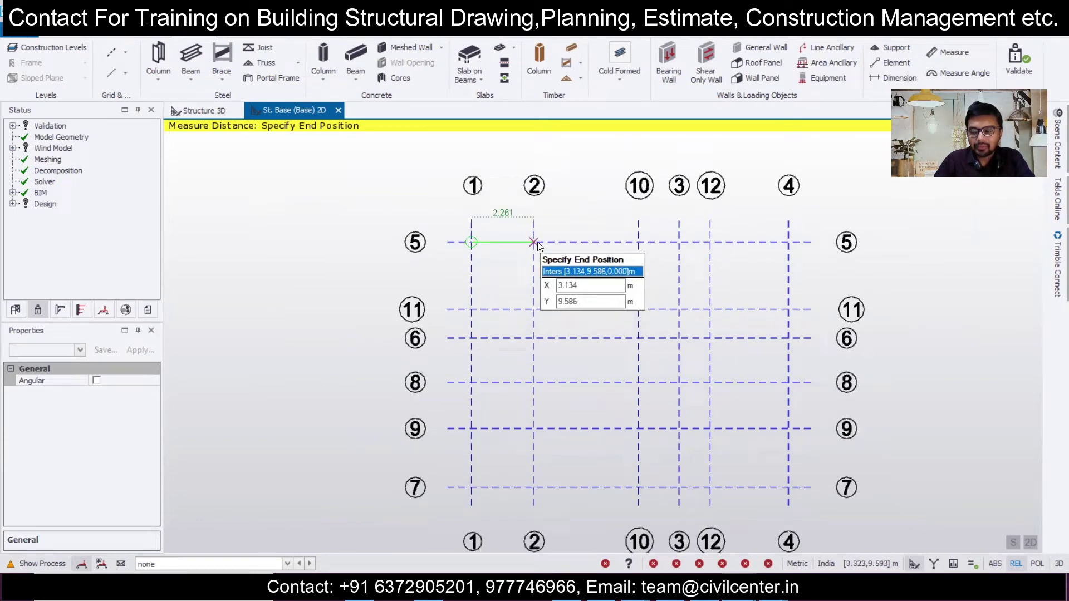
click(531, 243)
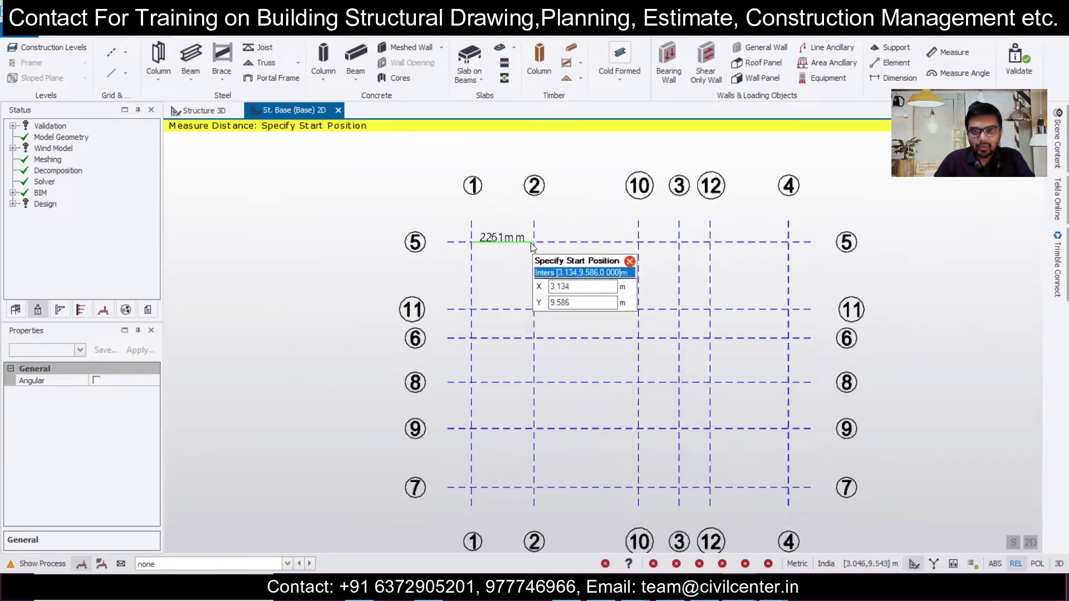
Switch to the Centerline imperial drawing in AutoCAD and add a linear dimension between the first two vertical centrelines above the plan
click(774, 590)
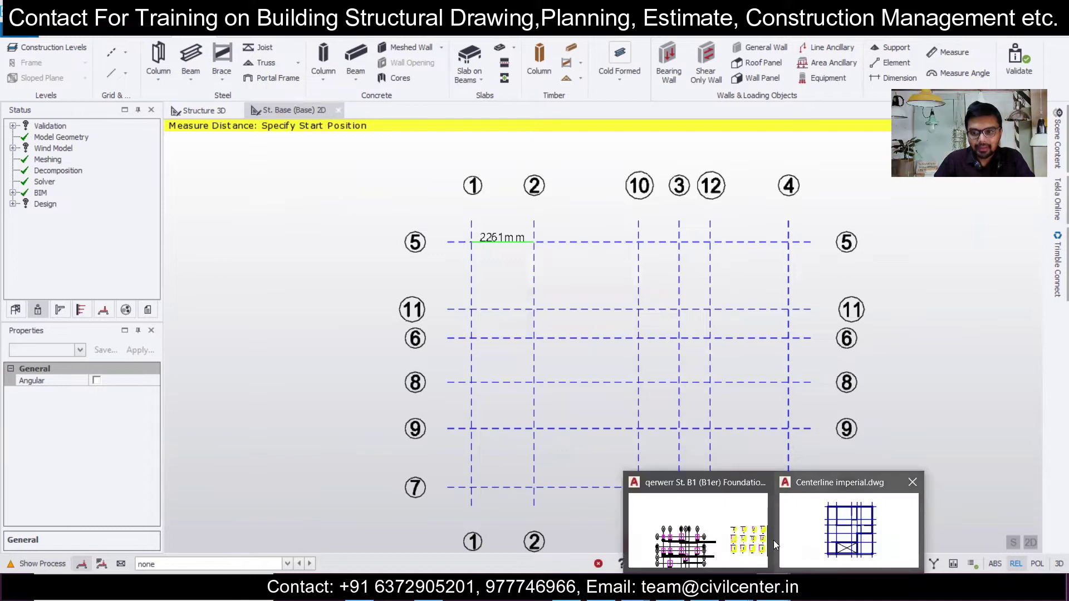
click(830, 525)
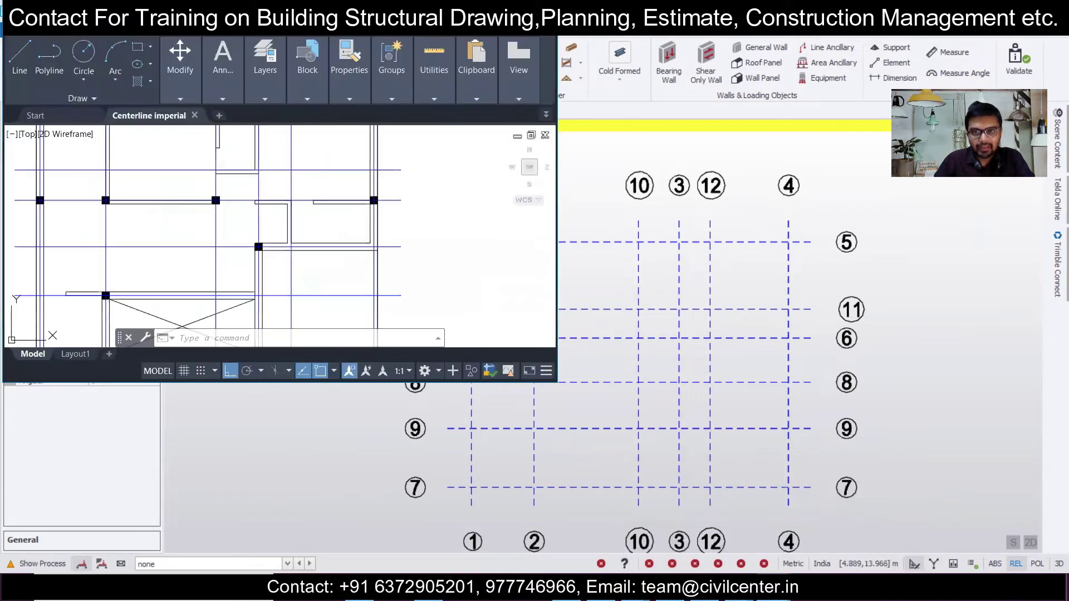
double_click(335, 13)
middle_drag(319, 148, 388, 231)
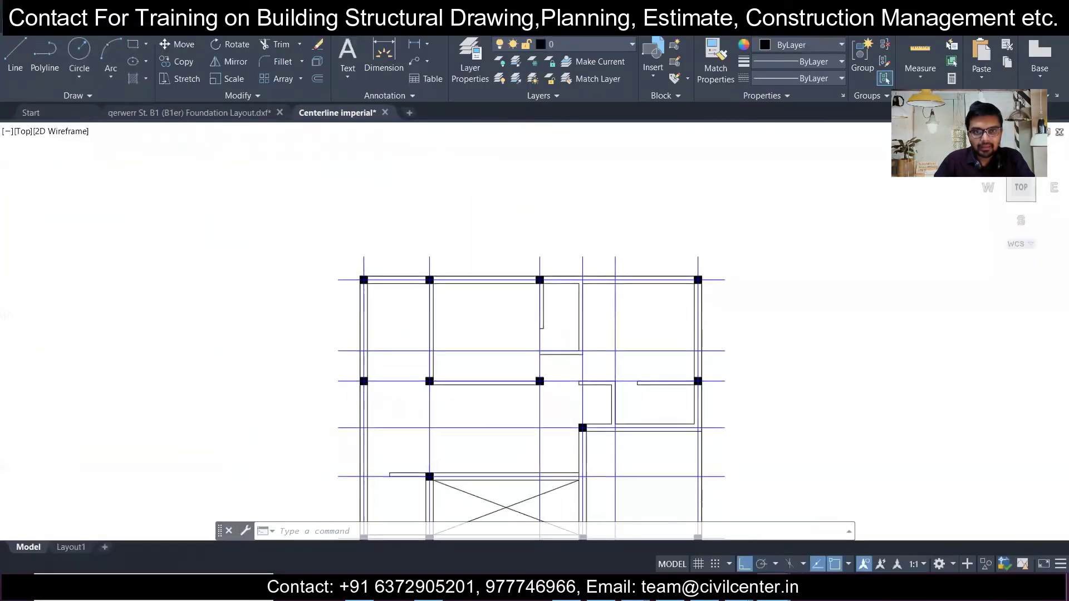
scroll(388, 221, up, 5)
click(376, 67)
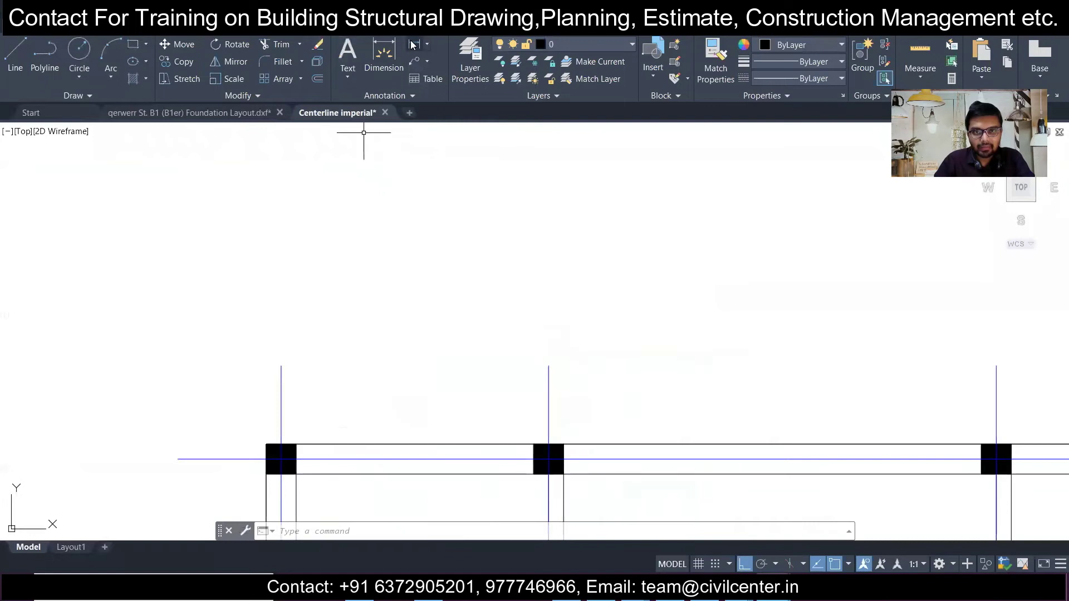
click(281, 404)
click(548, 395)
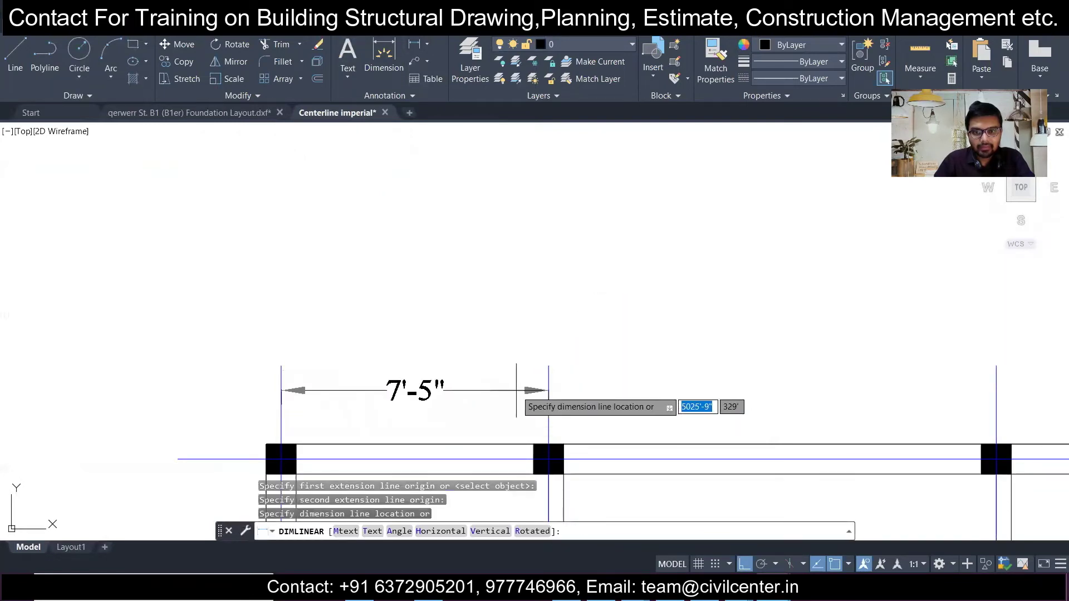
click(515, 389)
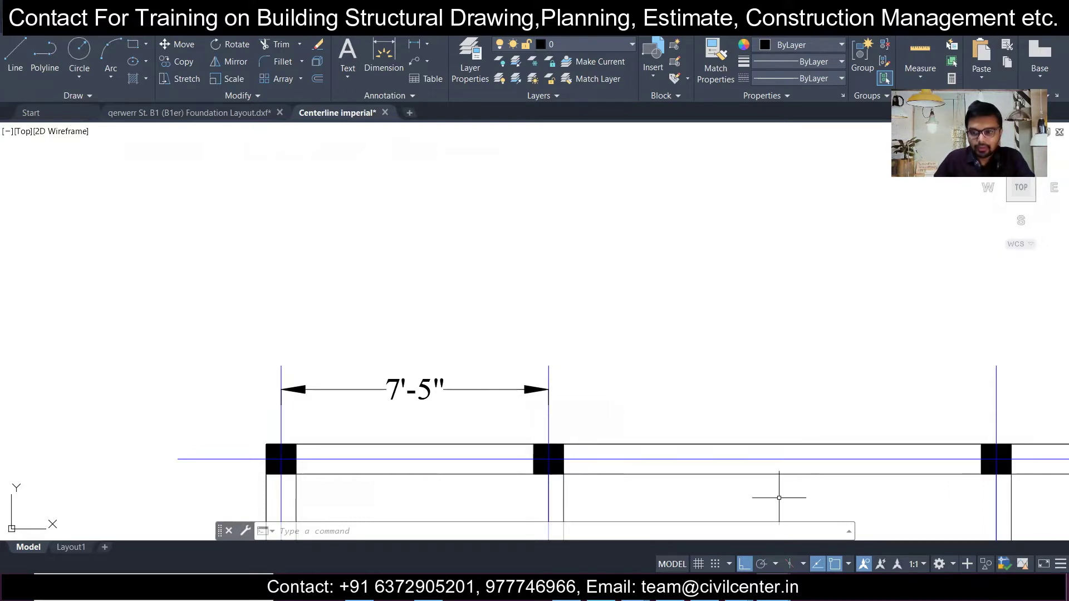
Return to Tekla Structural Designer, end the distance measurement and open the imperial cl DXF for another import
click(787, 532)
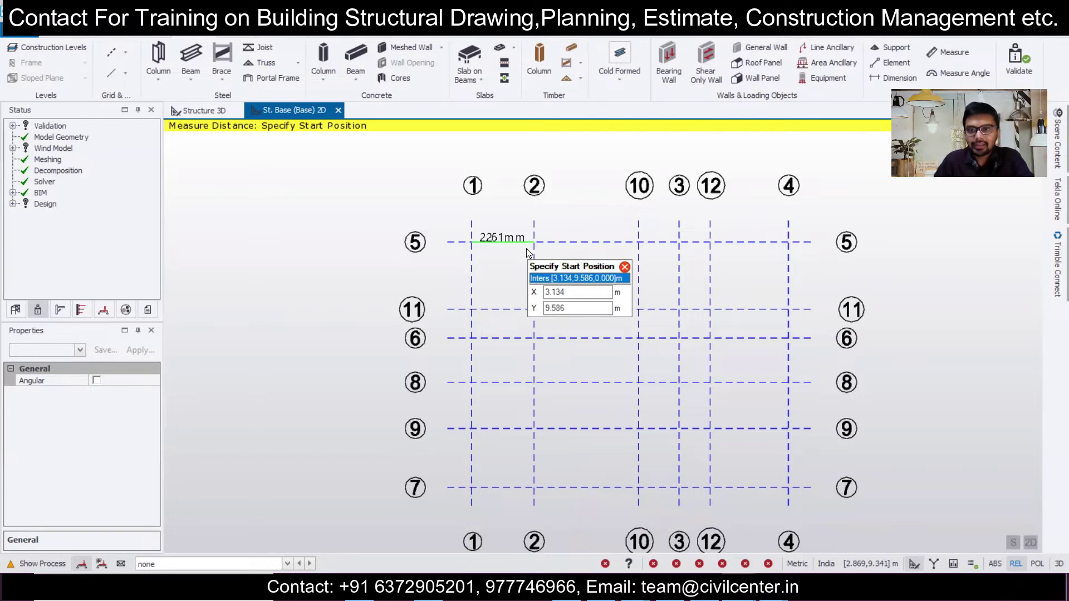
key(Escape)
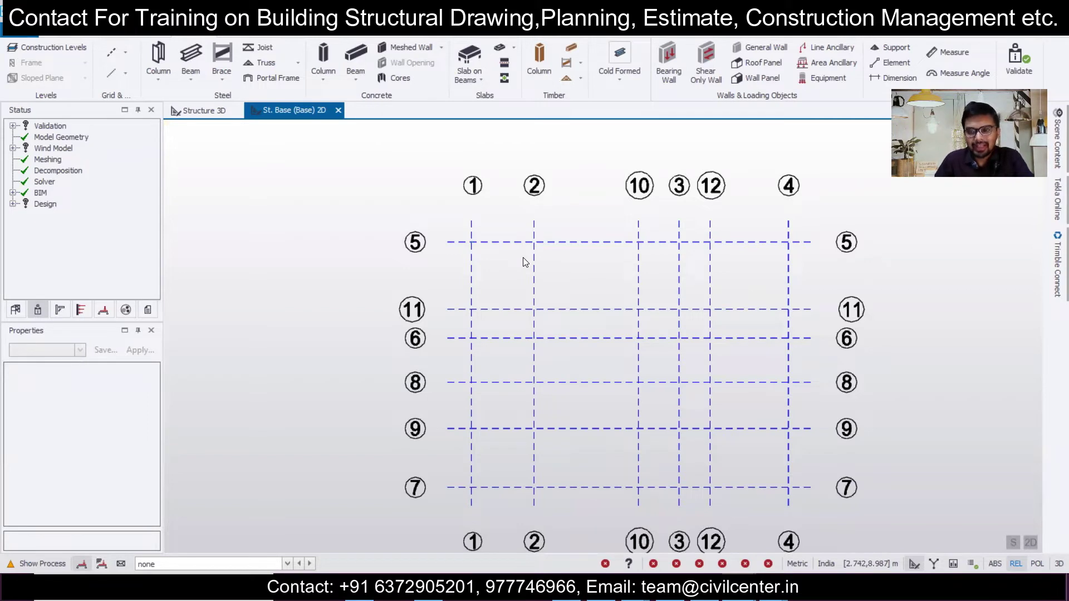
click(126, 50)
click(172, 187)
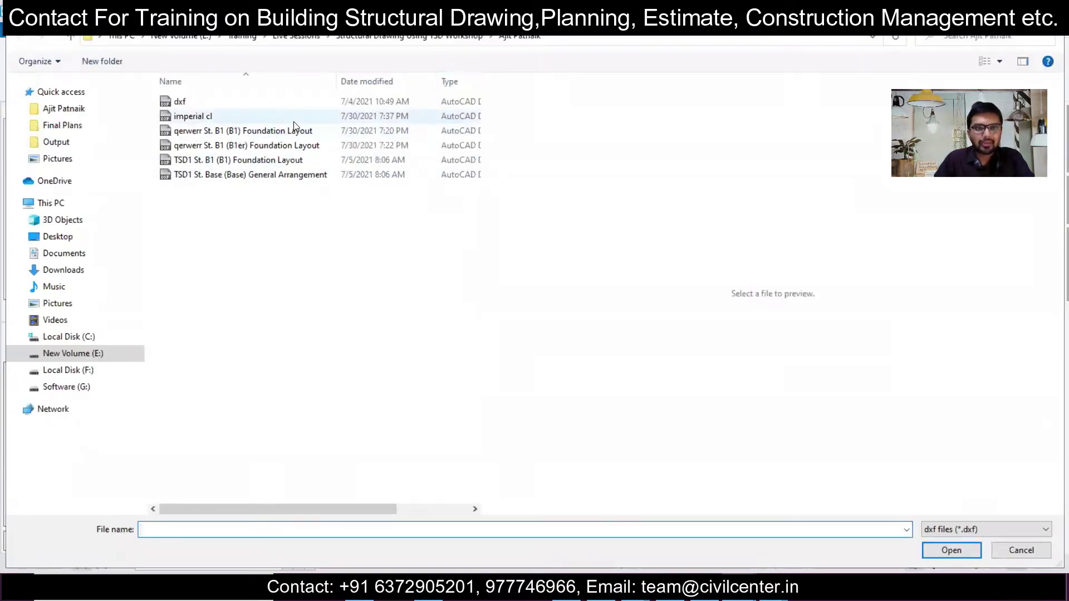
click(293, 119)
click(960, 557)
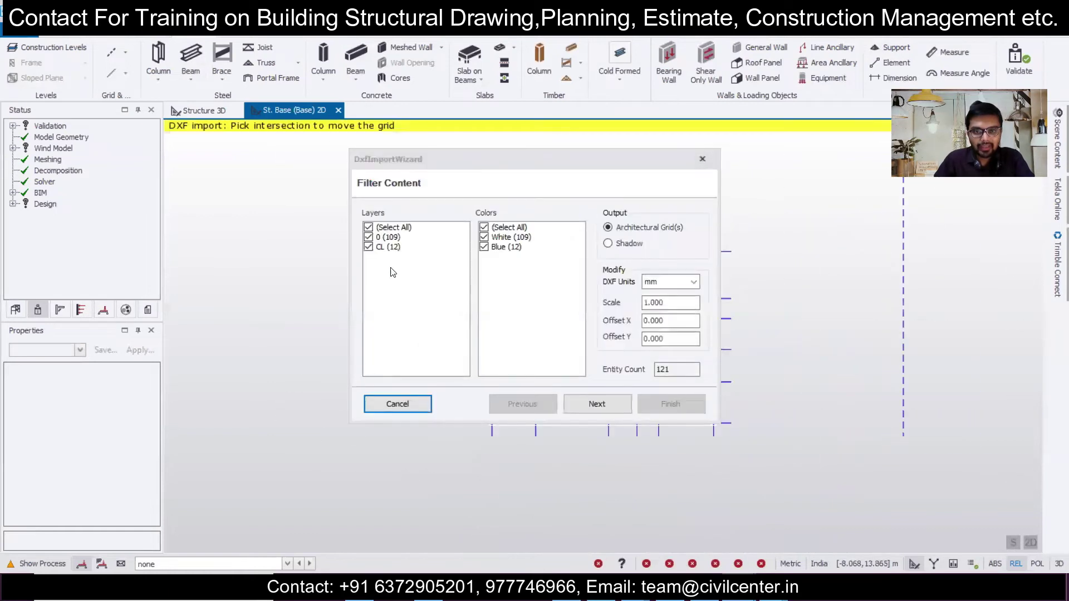
Import only layer 0 of the DXF as a shadow with DXF units in inches
click(368, 247)
click(608, 243)
click(691, 282)
click(671, 330)
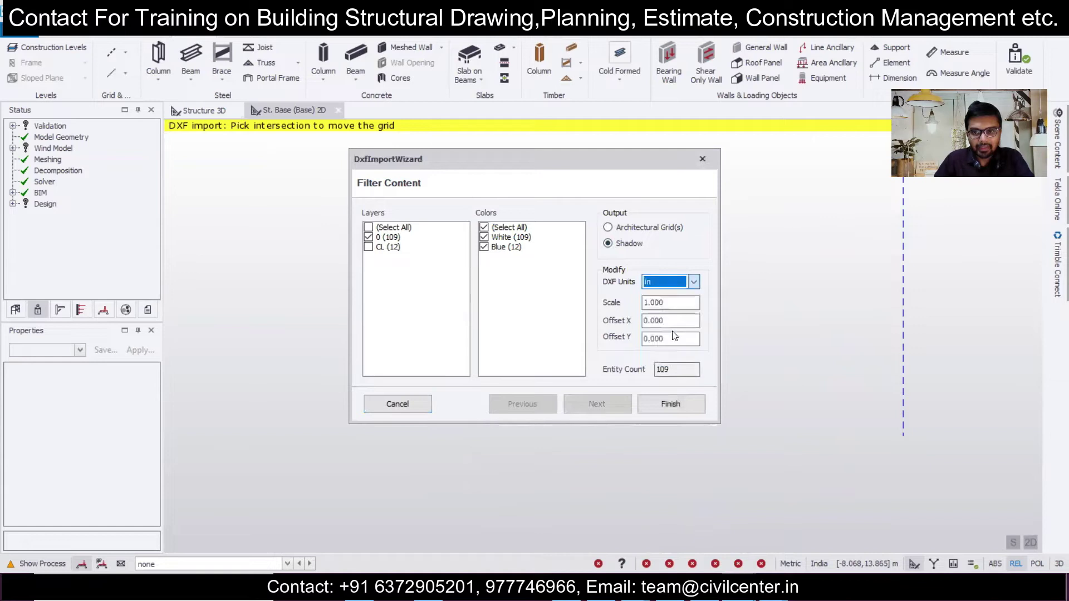
click(670, 405)
Start a cast-in-place concrete column and set its rectangular section to 250 mm breadth and 250 mm depth
scroll(636, 392, down, 5)
middle_drag(770, 298, 596, 322)
scroll(666, 240, up, 3)
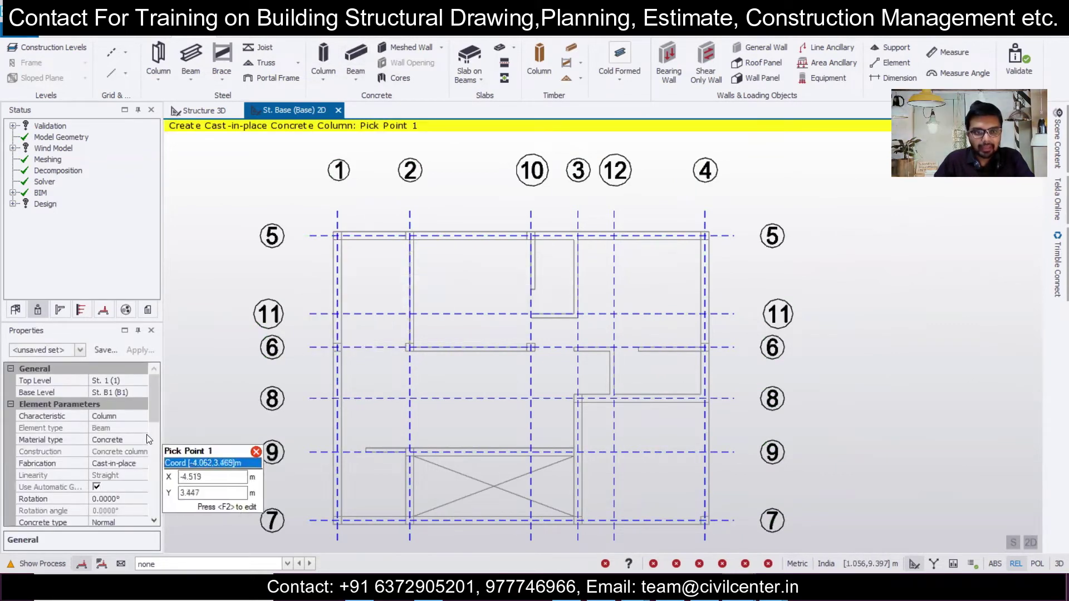
scroll(145, 435, down, 5)
click(138, 456)
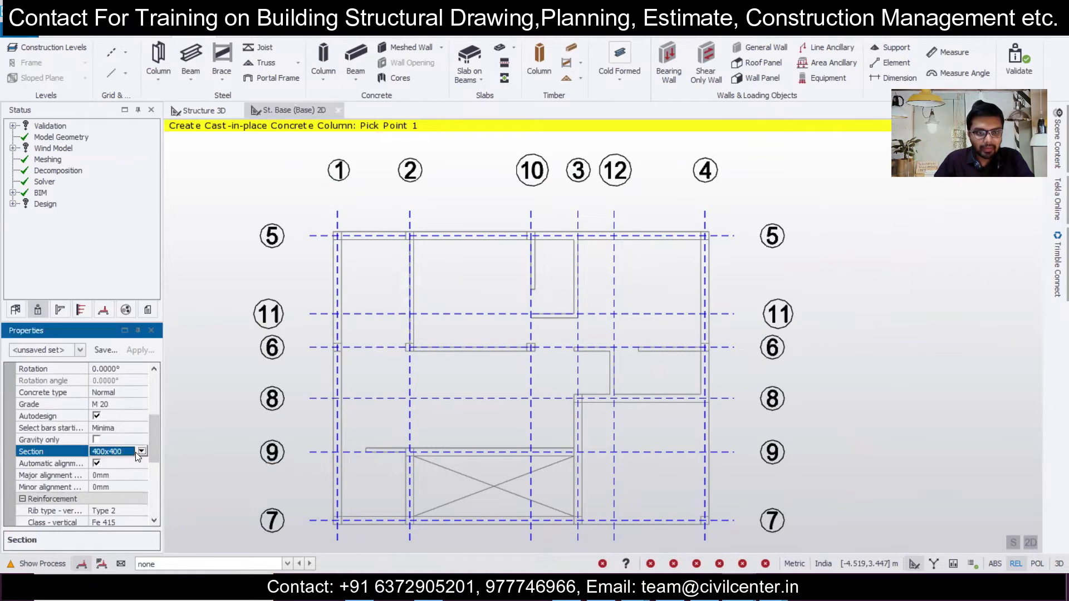
click(142, 453)
click(102, 478)
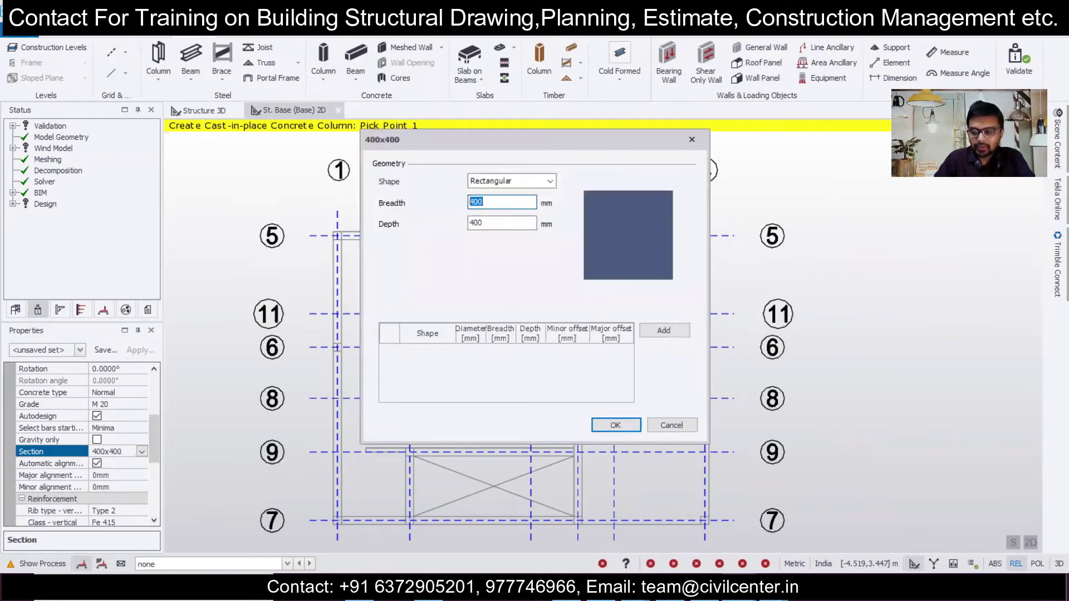
text(250)
double_click(507, 225)
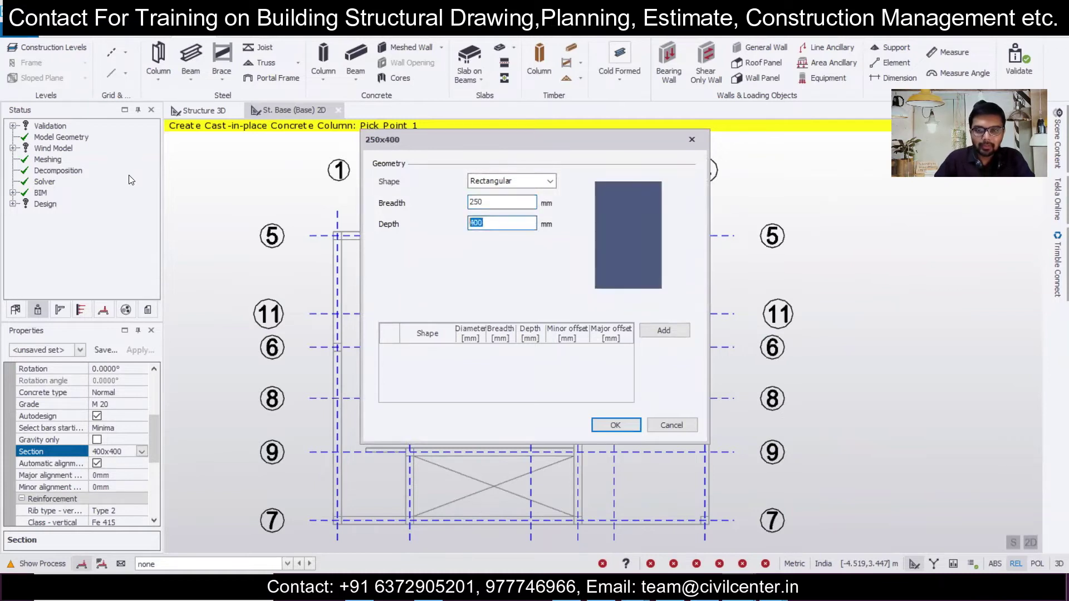
text(250)
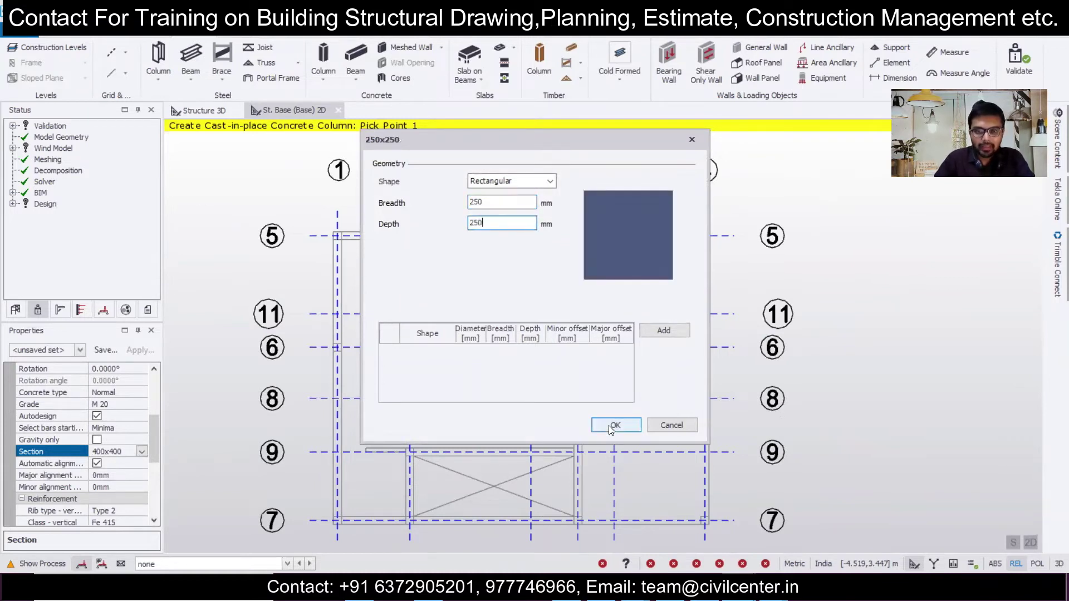
click(599, 428)
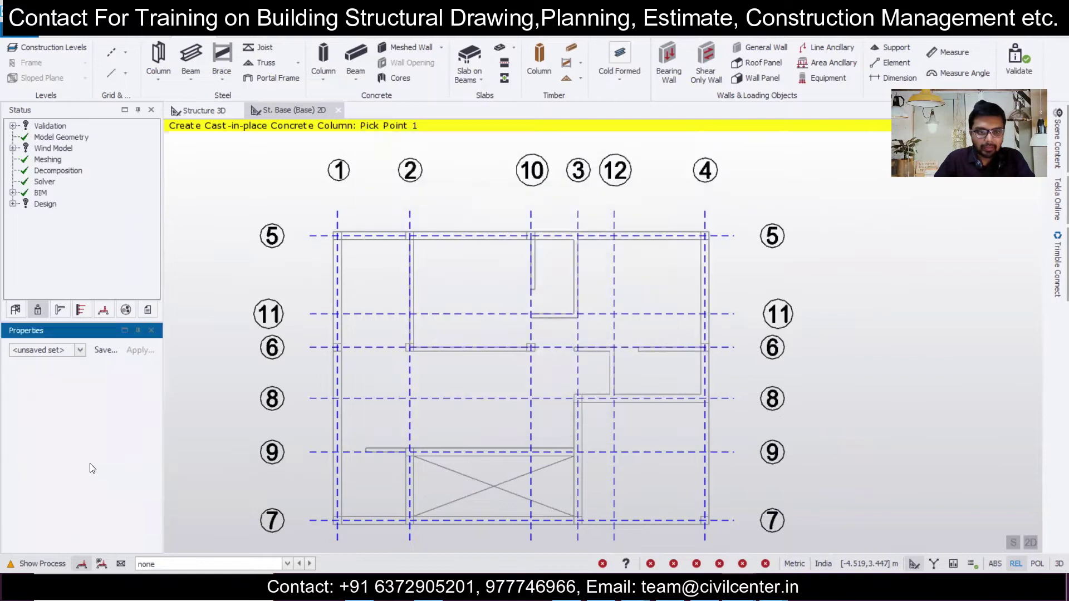
Place the concrete column at the intersection of grid lines 1 and 5 with automatic alignment off, and inspect it in 3D
click(96, 464)
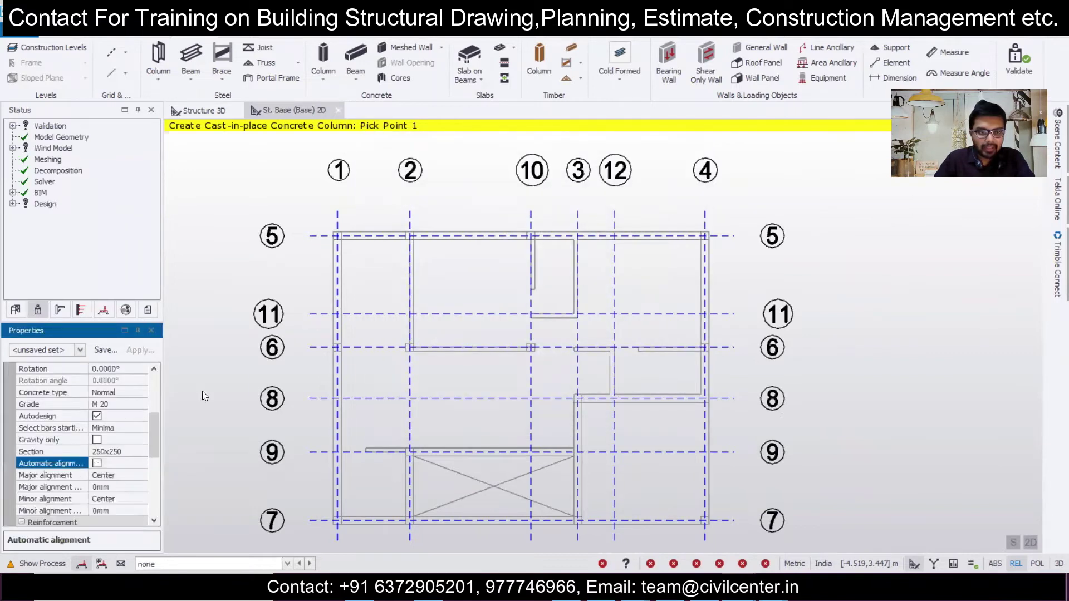
click(338, 235)
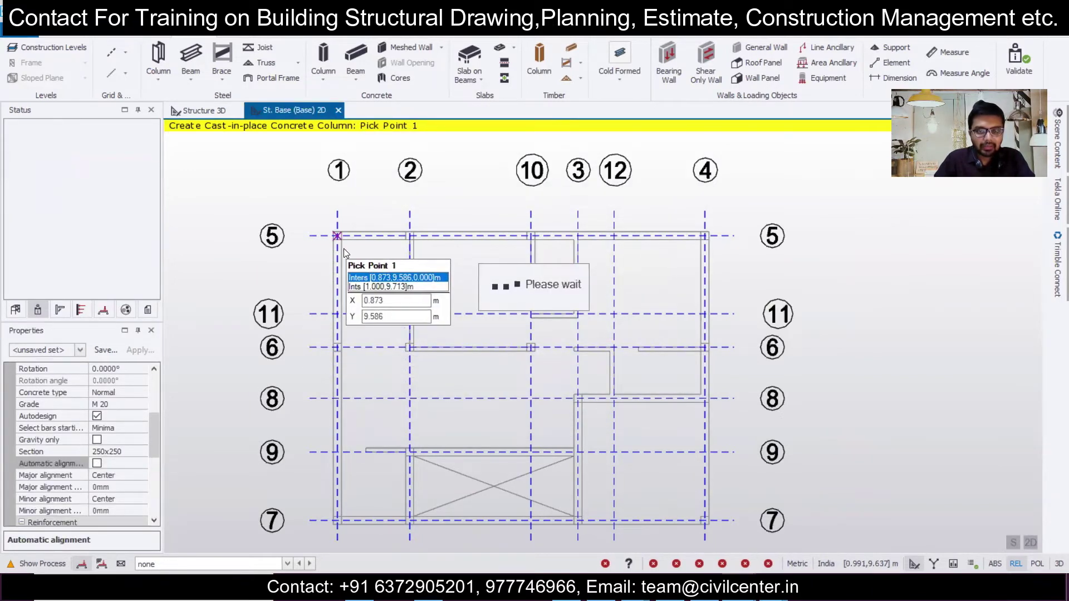
click(201, 110)
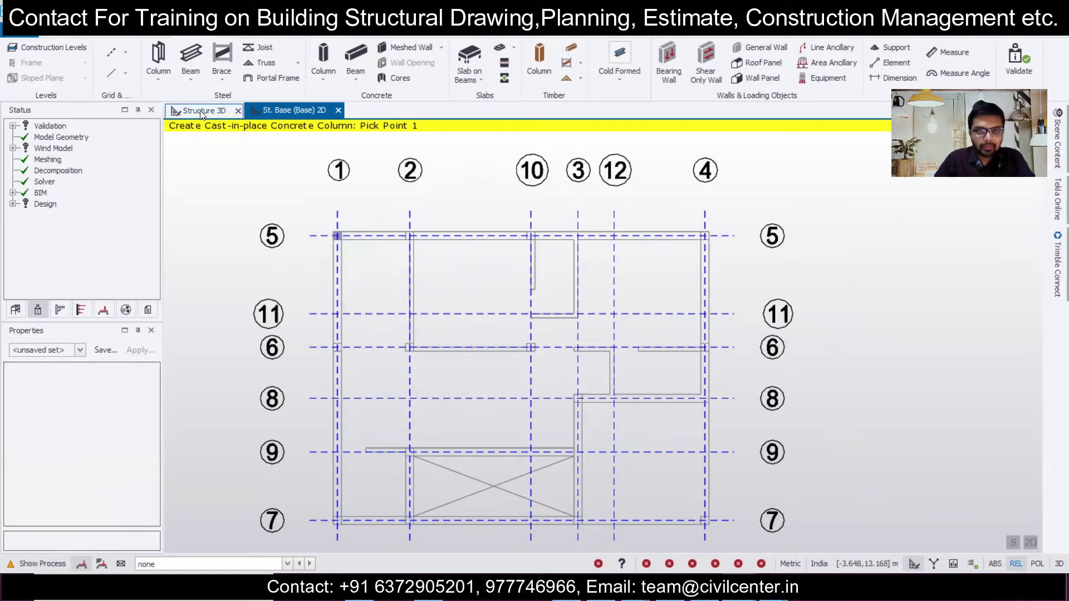
middle_drag(629, 454, 430, 319)
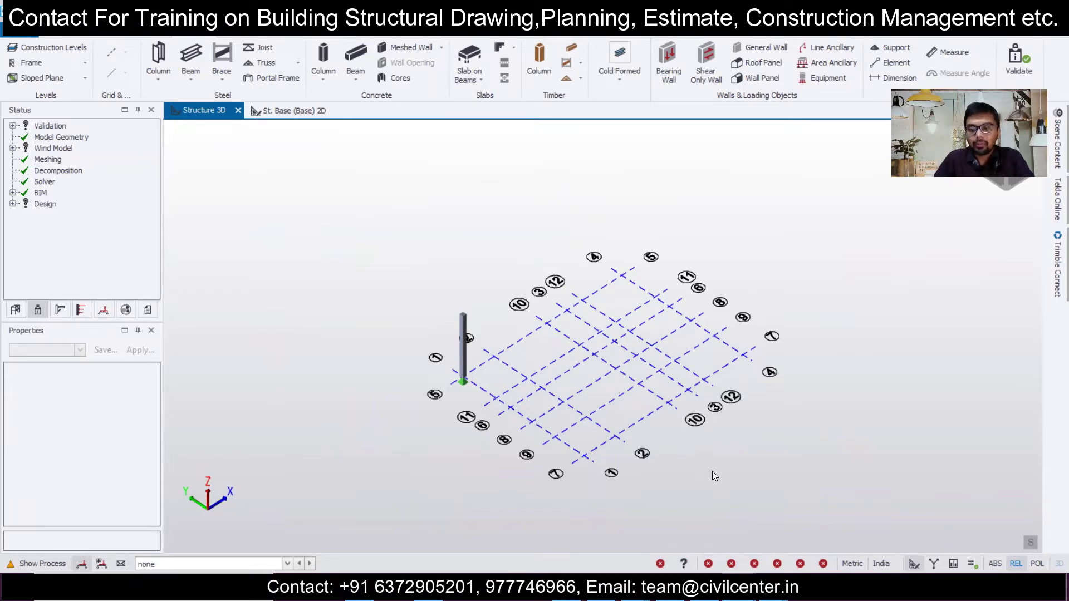
Switch to the finished multi-storey building model and set its model unit system to US Customary
mouse_move(687, 590)
click(686, 538)
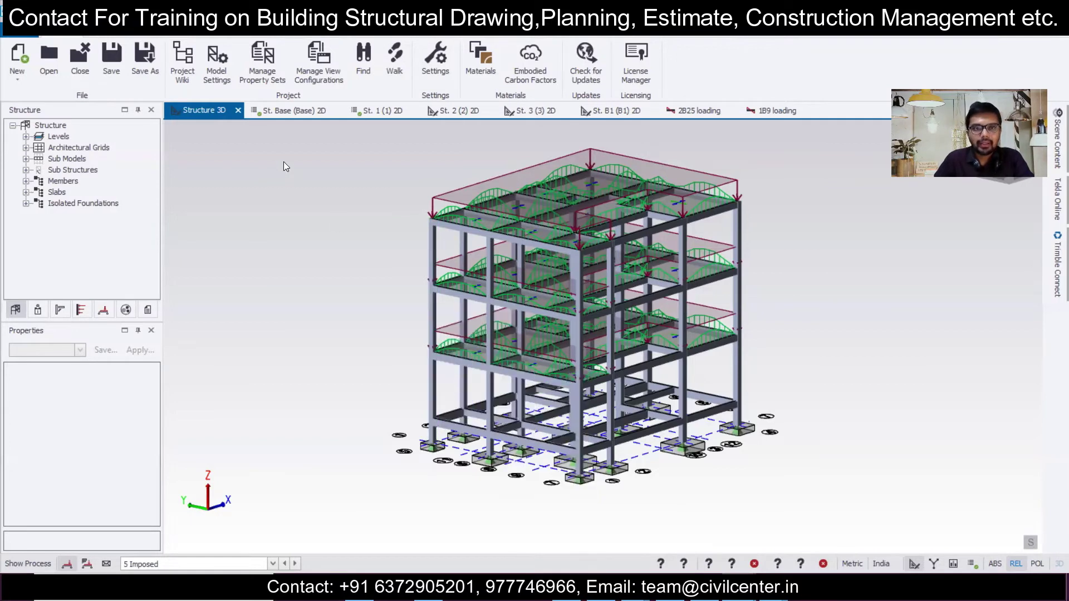
click(64, 37)
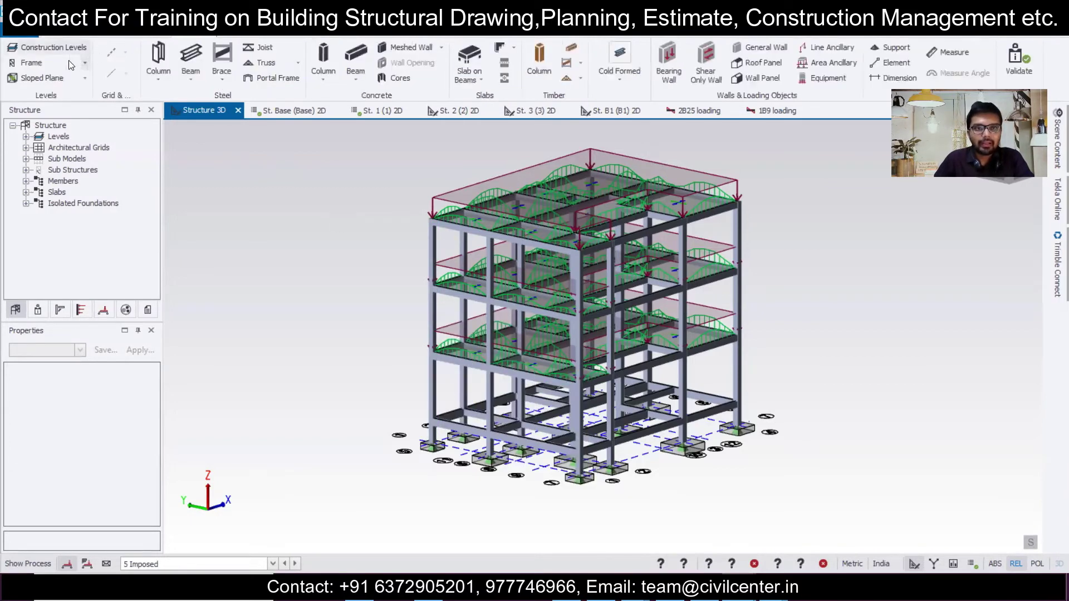
click(64, 35)
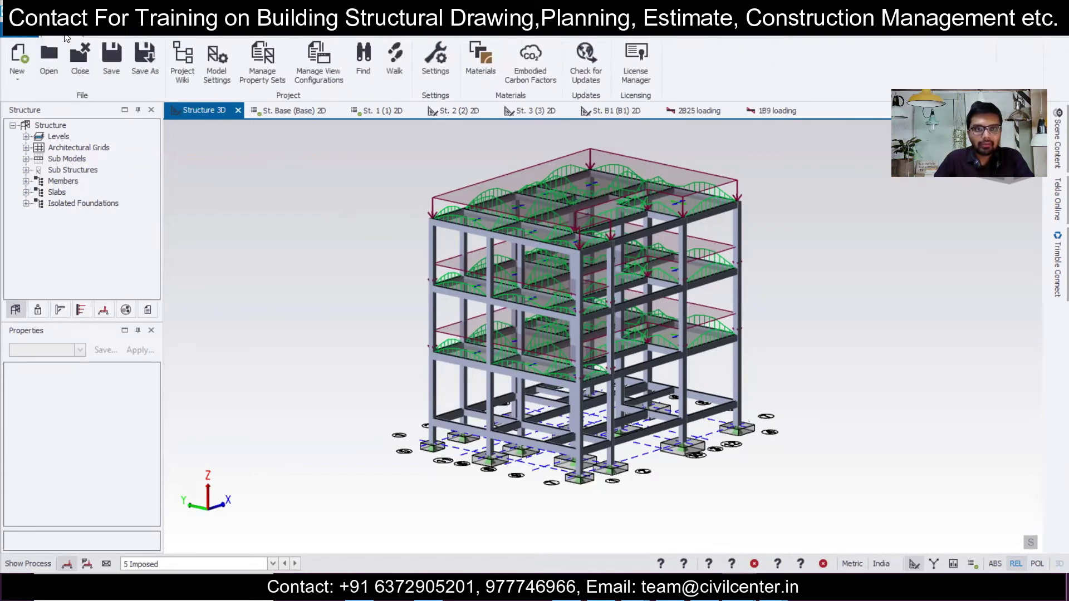
click(223, 77)
click(254, 186)
click(234, 211)
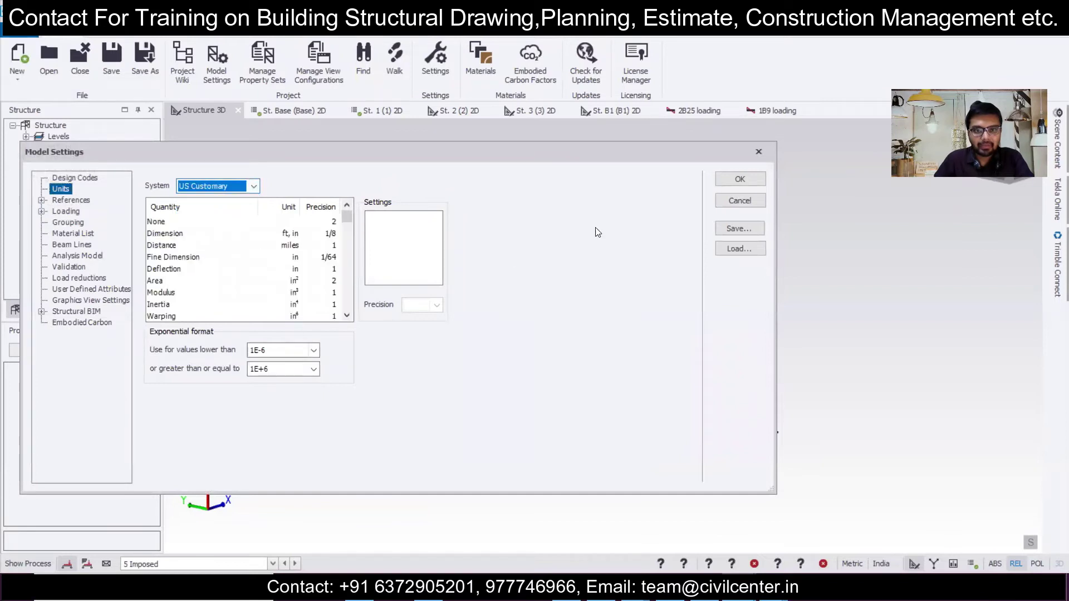
click(740, 179)
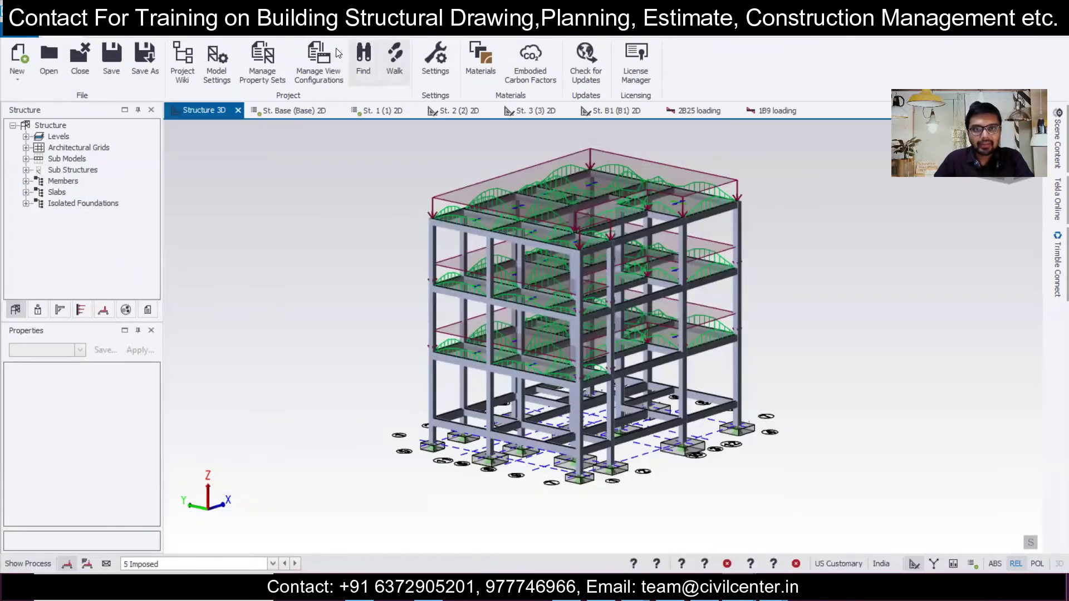
Set the unit system of the active India Settings set to US Customary
click(434, 58)
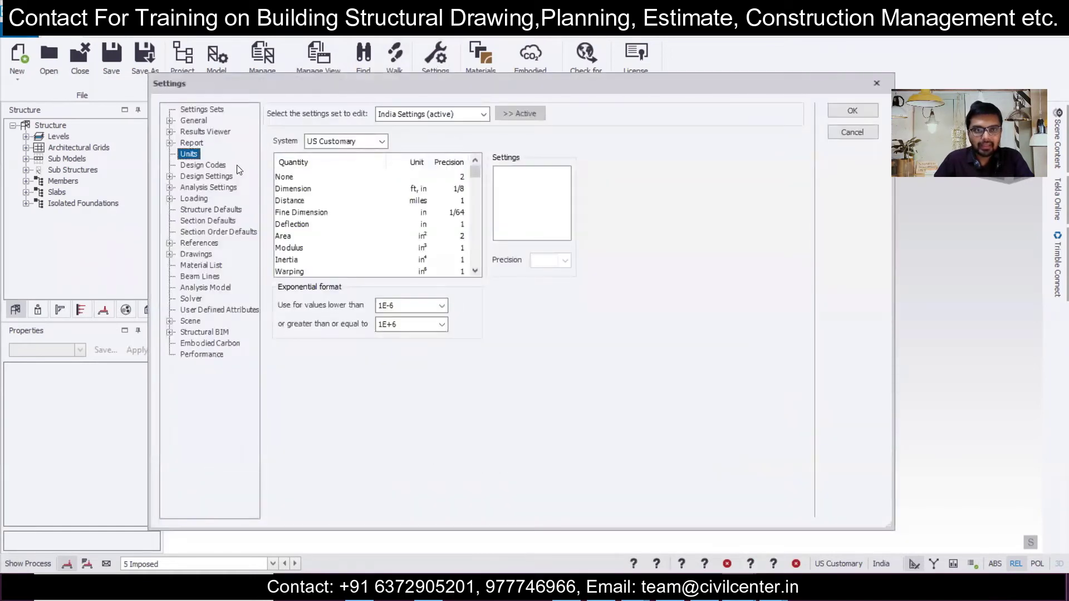
click(382, 141)
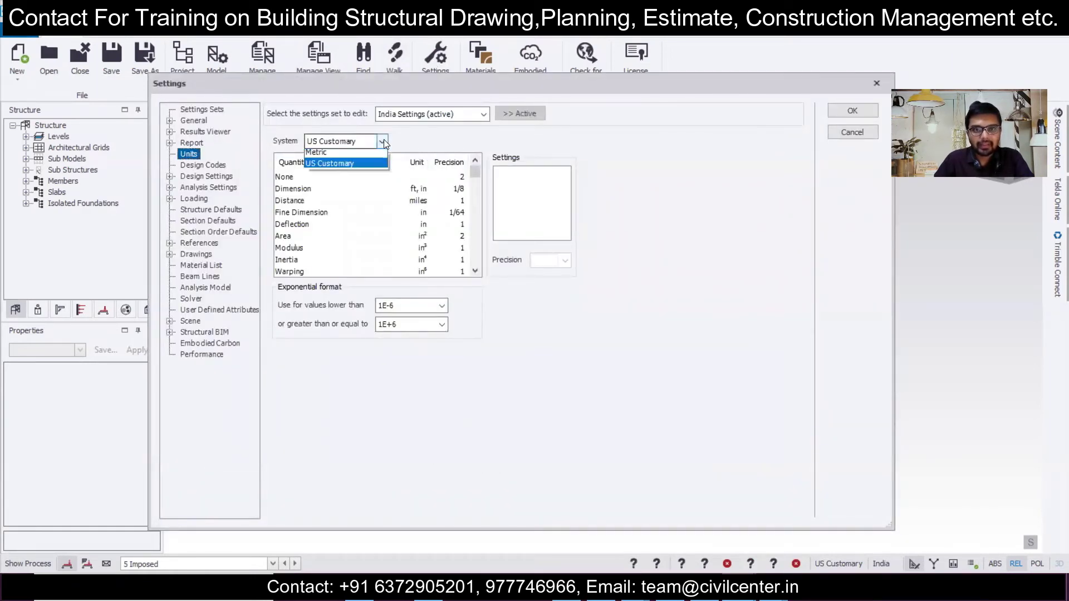
click(373, 166)
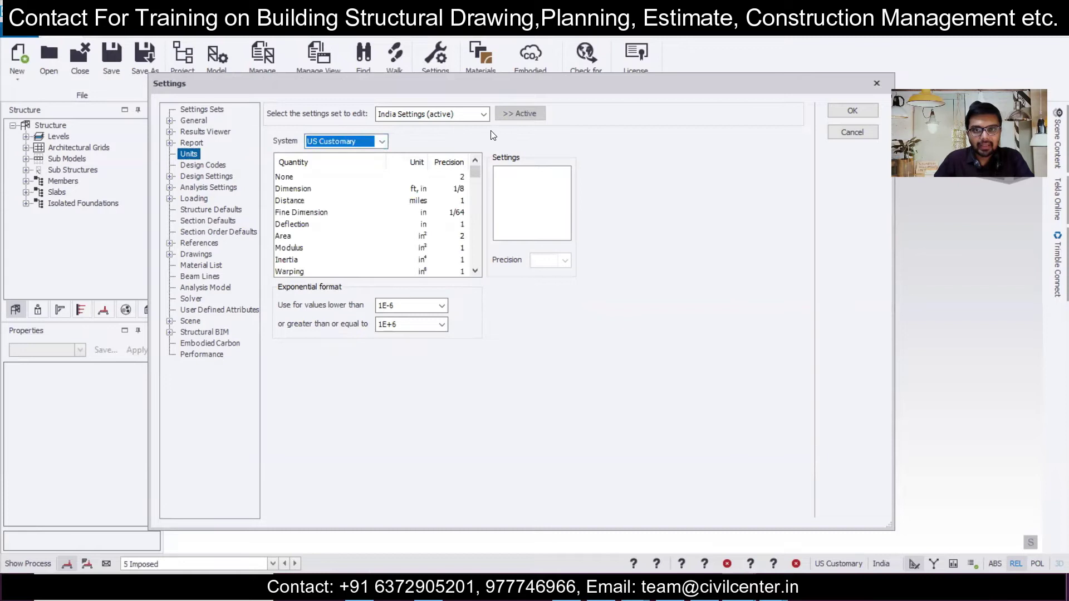
click(855, 113)
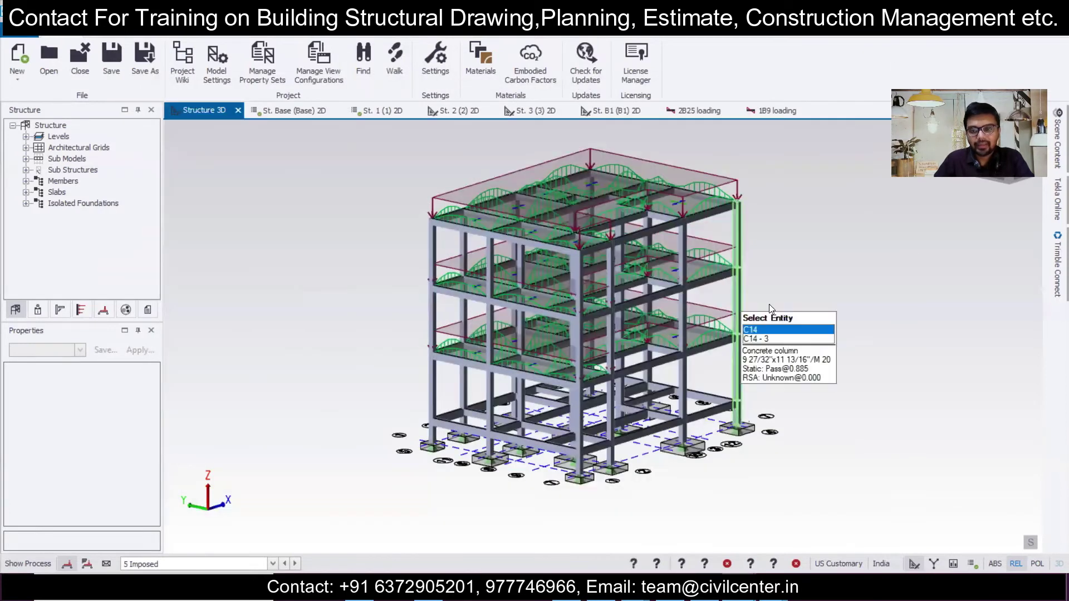
Measure the distance between grid lines 1 and 2 along grid line 5 in the St. Base (Base) 2D view
scroll(774, 309, down, 2)
right_drag(854, 317, 836, 334)
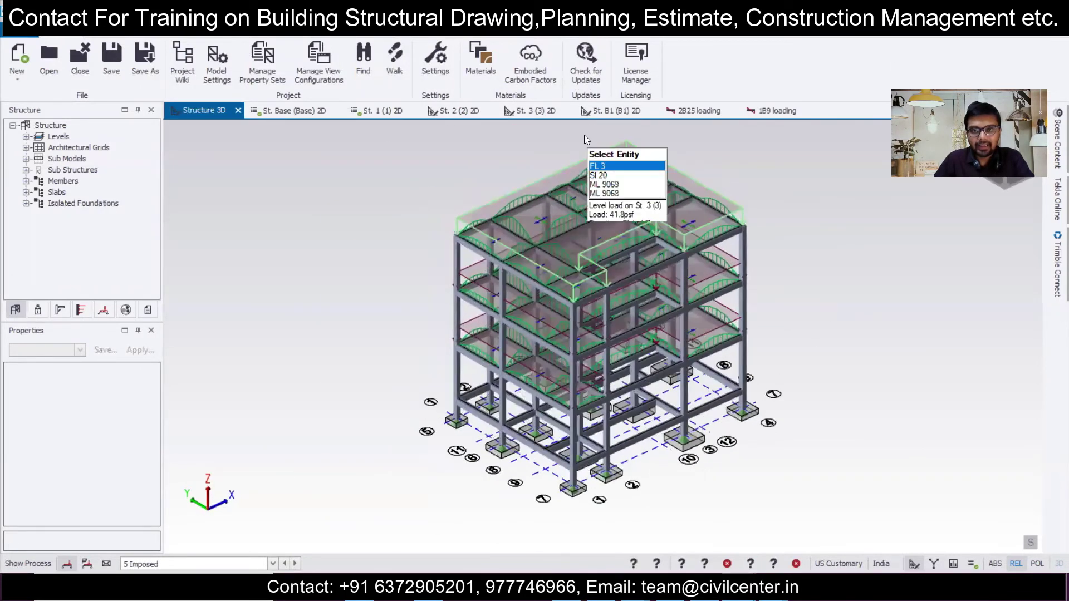
click(310, 112)
scroll(407, 276, up, 4)
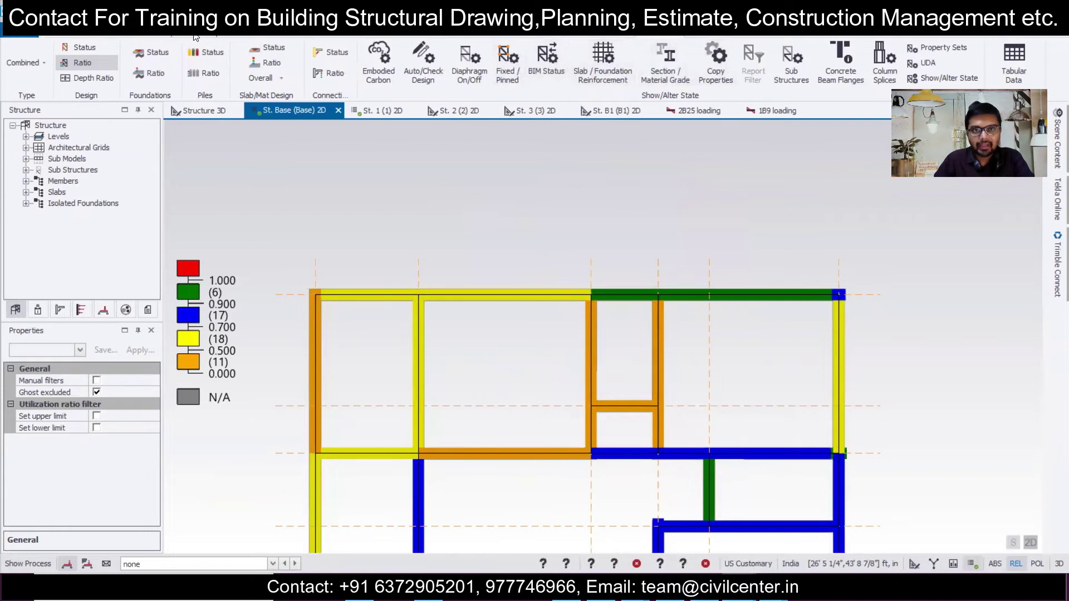
click(195, 37)
click(947, 50)
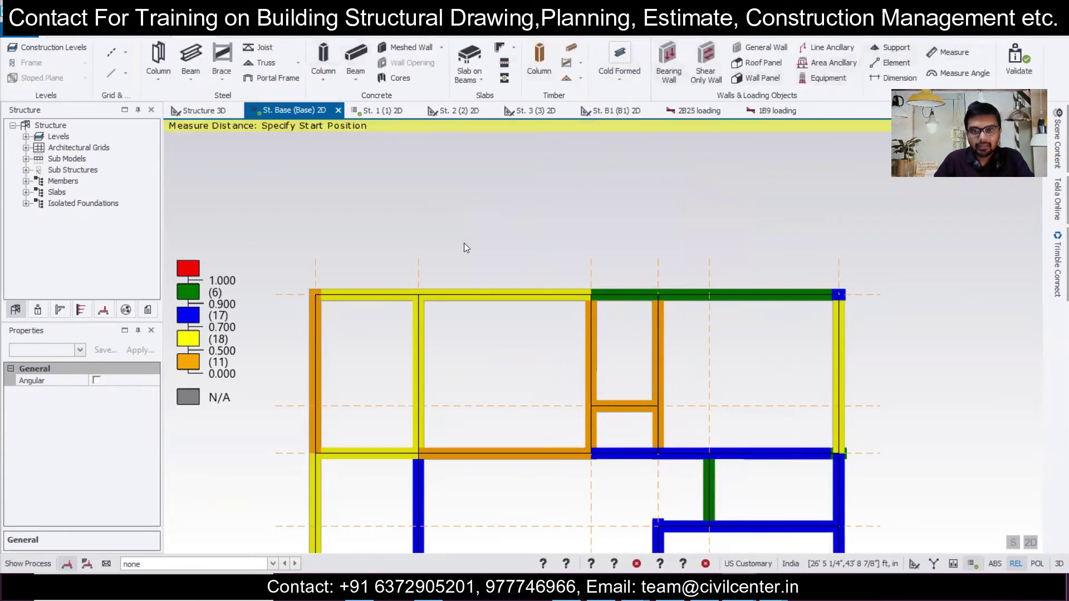
scroll(349, 273, up, 1)
click(301, 299)
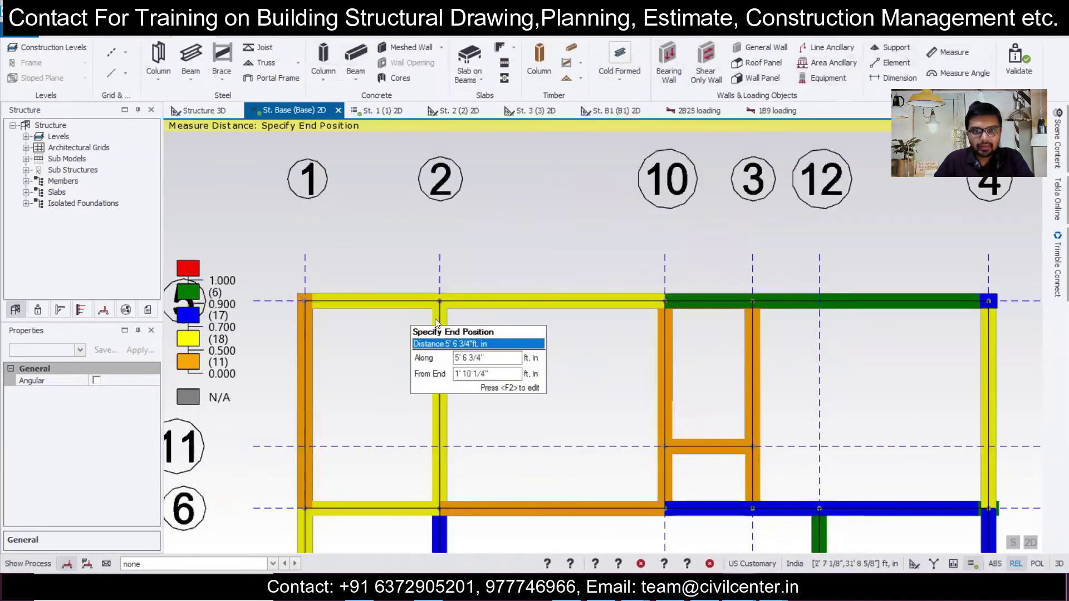
click(441, 301)
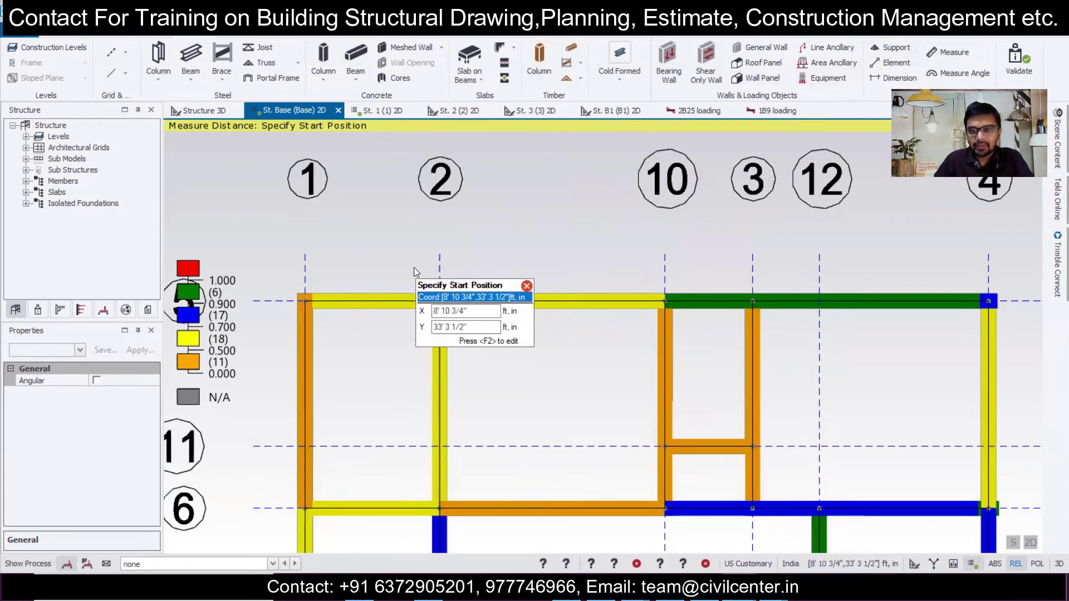
key(Escape)
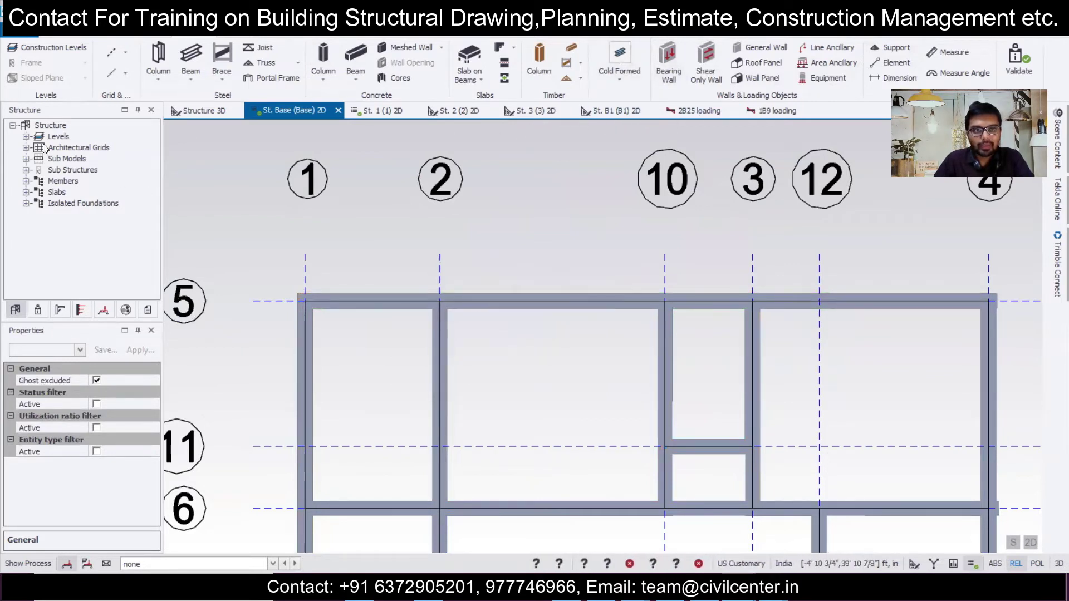
Open the St. B1 (B1) 2D plan and export its Foundation Layout drawing to DXF with the automatic file name
click(22, 138)
click(25, 136)
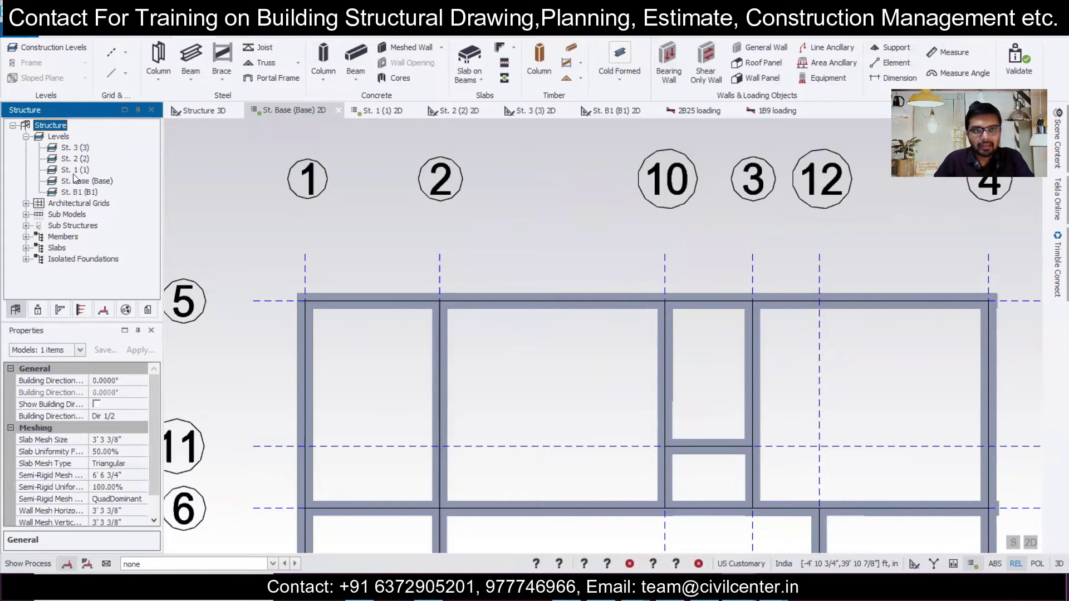
double_click(78, 192)
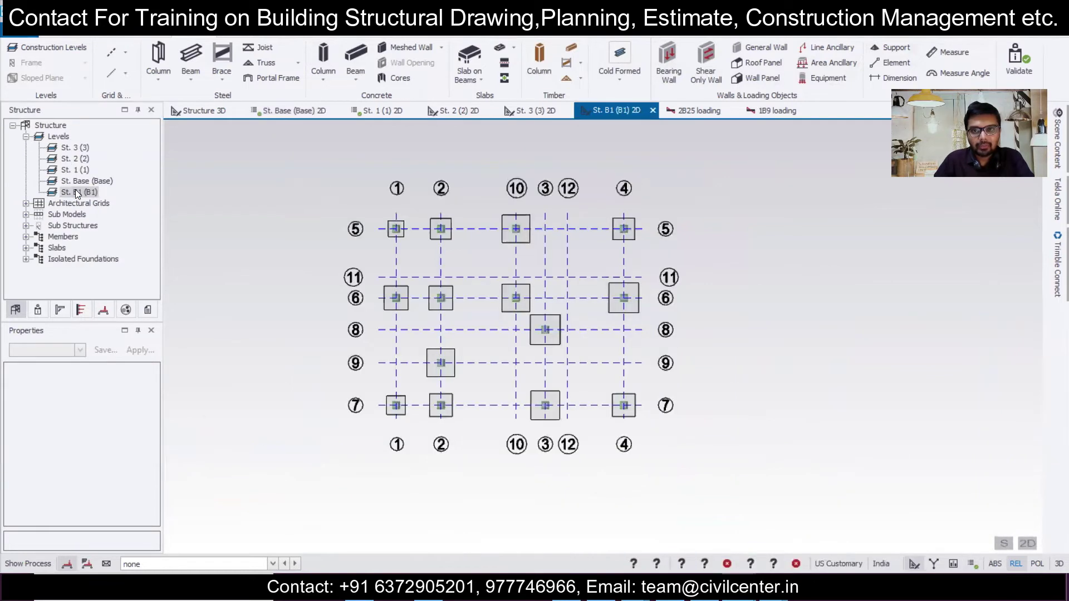
scroll(525, 299, up, 2)
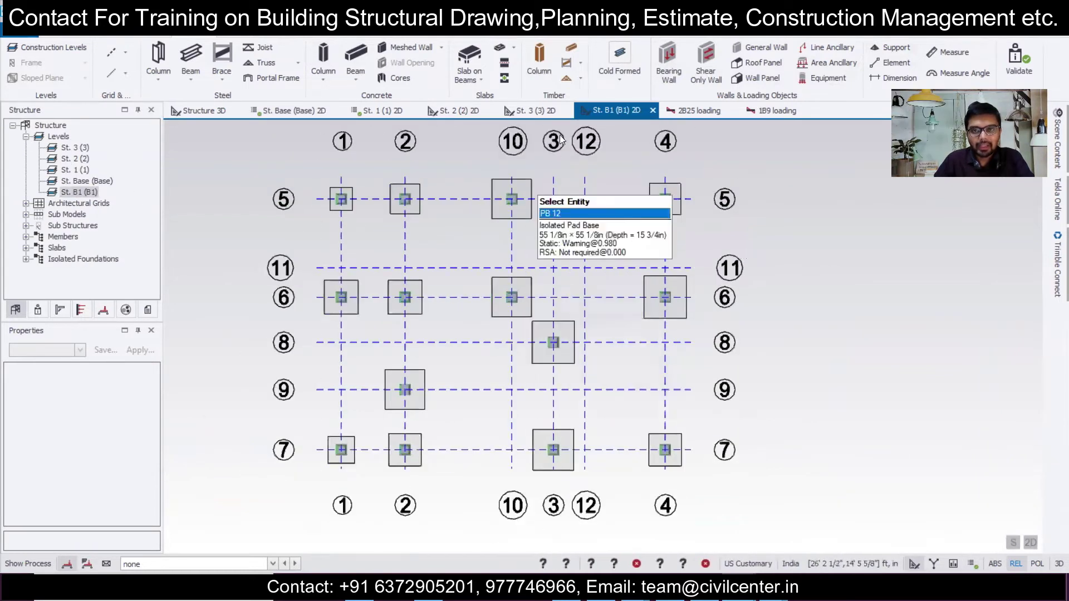
click(563, 32)
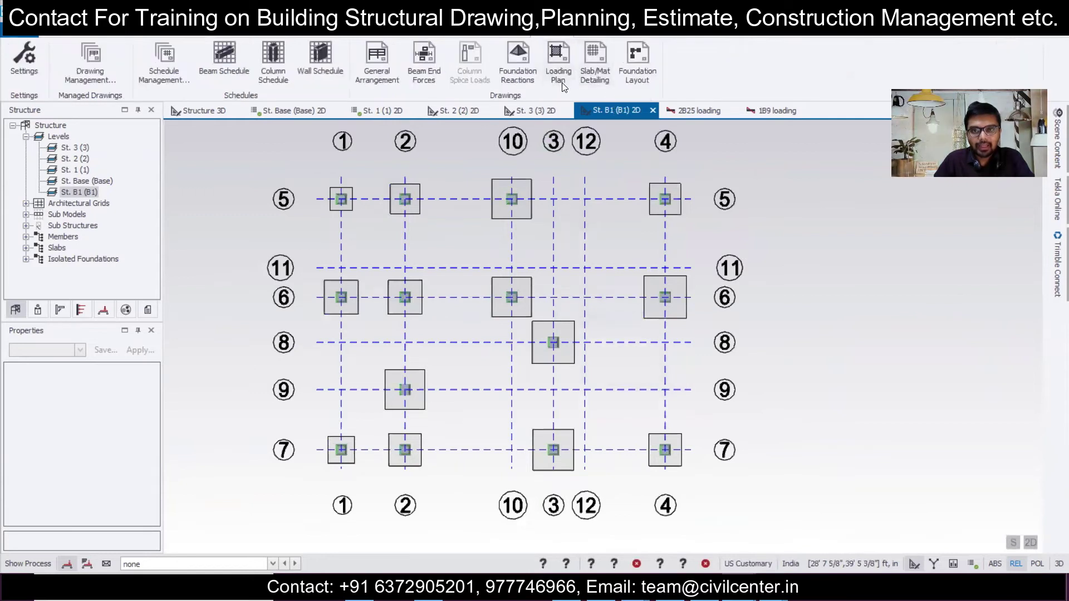
click(635, 72)
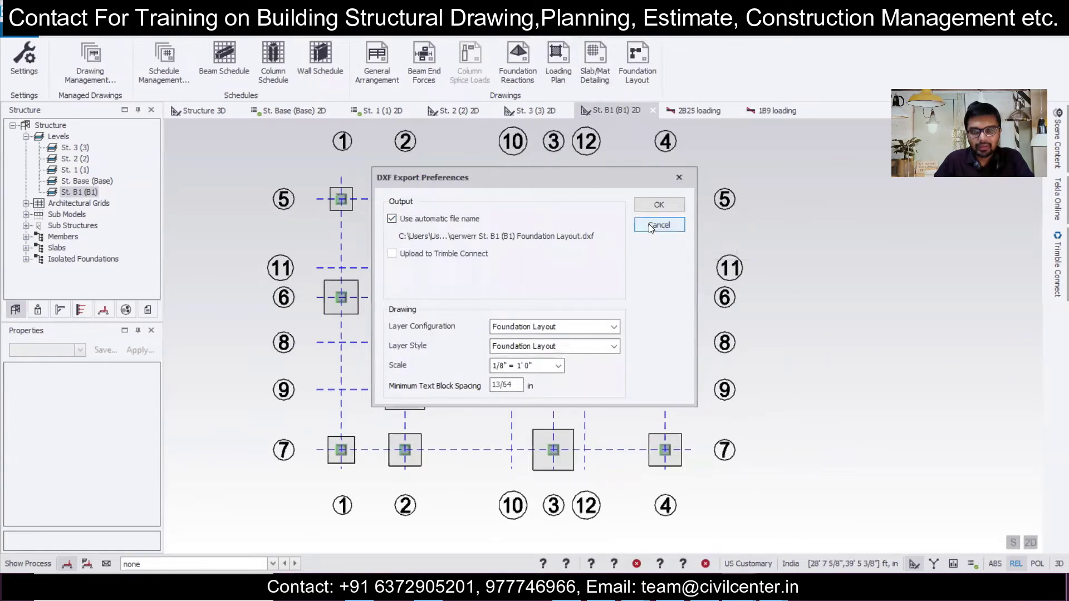
click(657, 206)
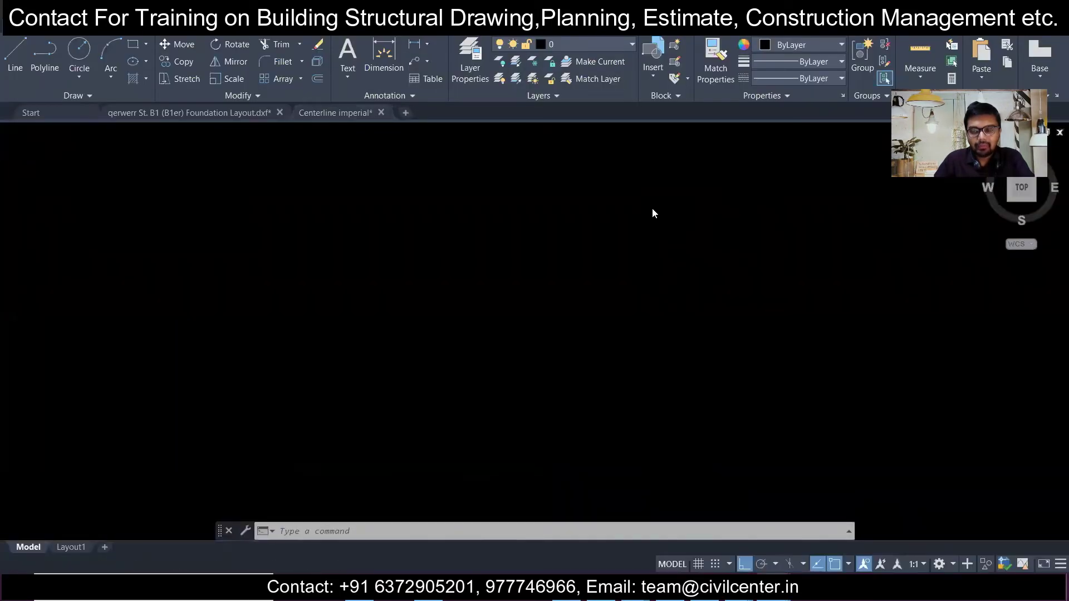
In AutoCAD, examine the footing layout and size labels of the exported drawing, and check its drawing units and length precision options
scroll(382, 325, up, 6)
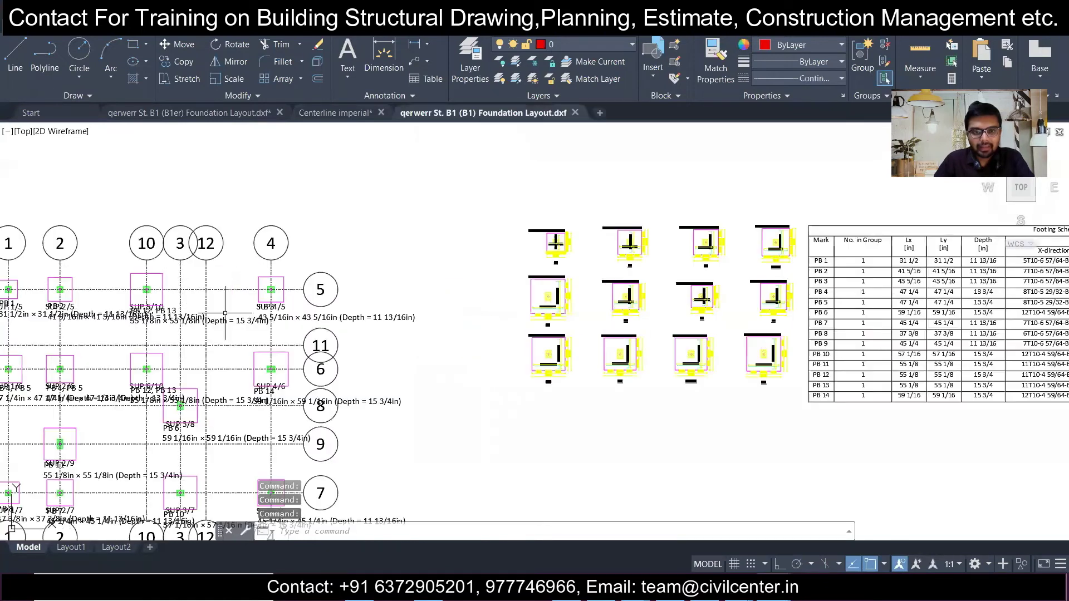
scroll(383, 325, up, 2)
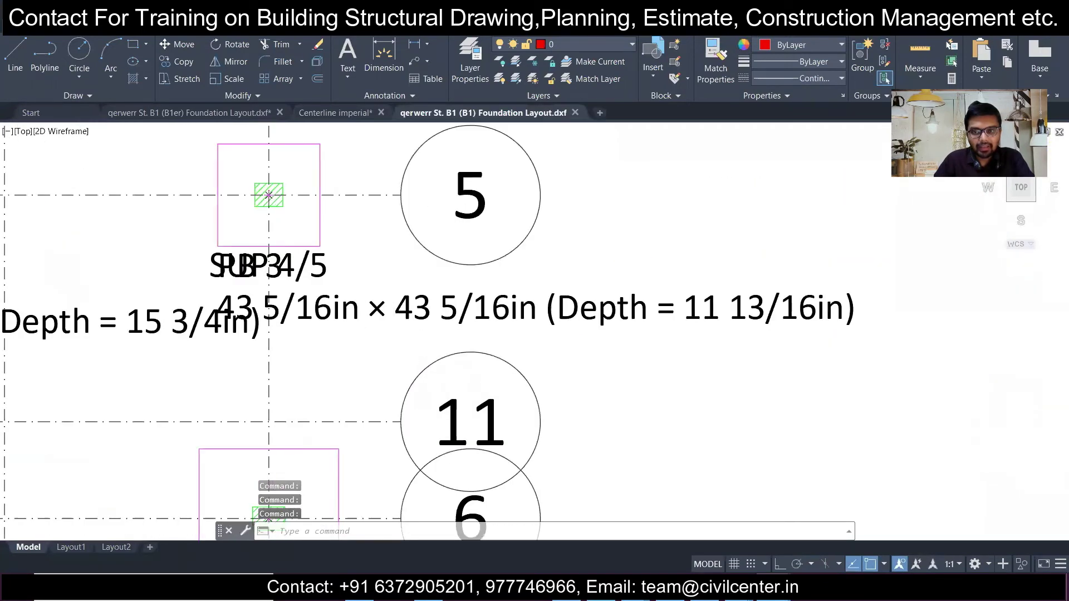
scroll(292, 335, down, 5)
scroll(143, 286, up, 2)
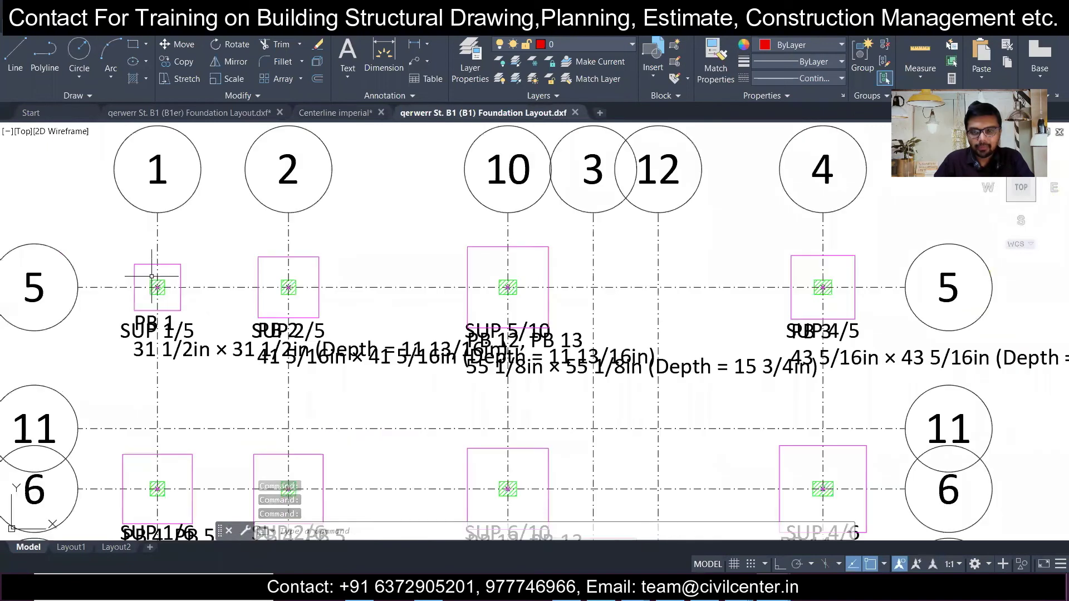
middle_drag(181, 271, 218, 347)
text(un)
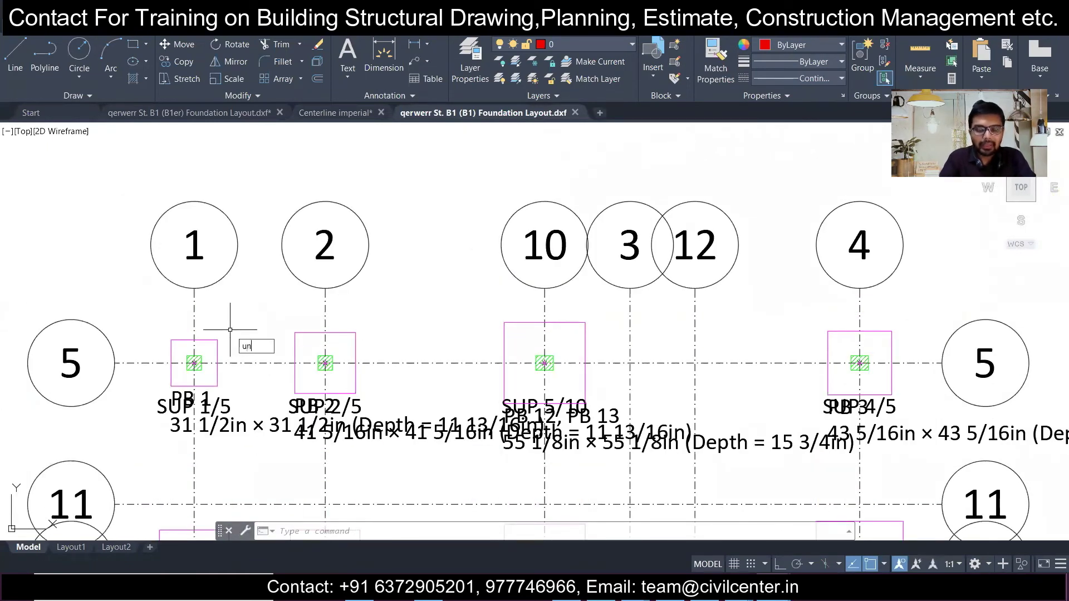
key(Return)
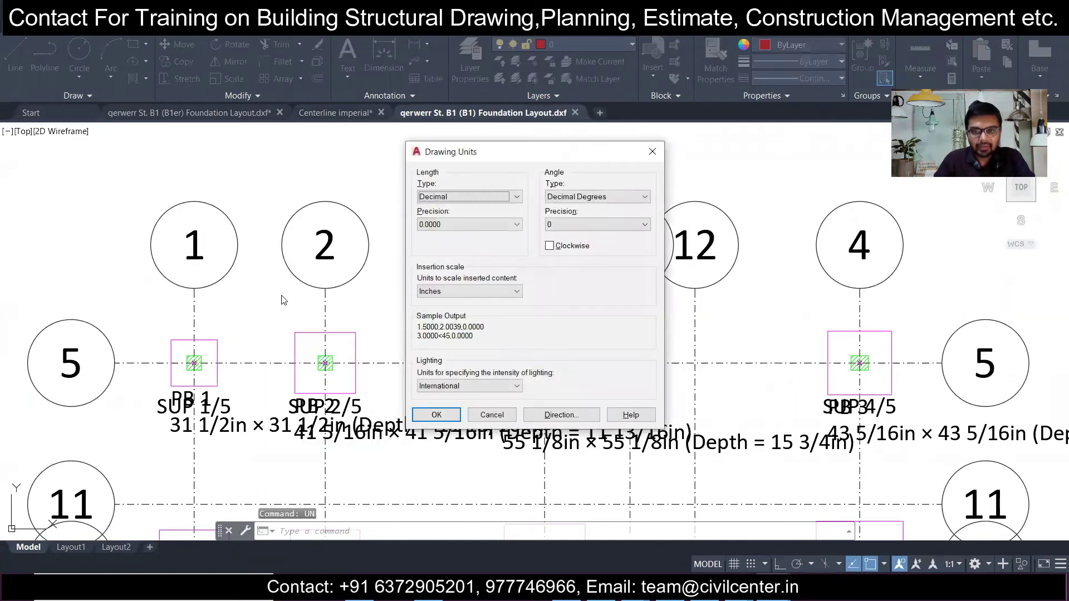
click(500, 227)
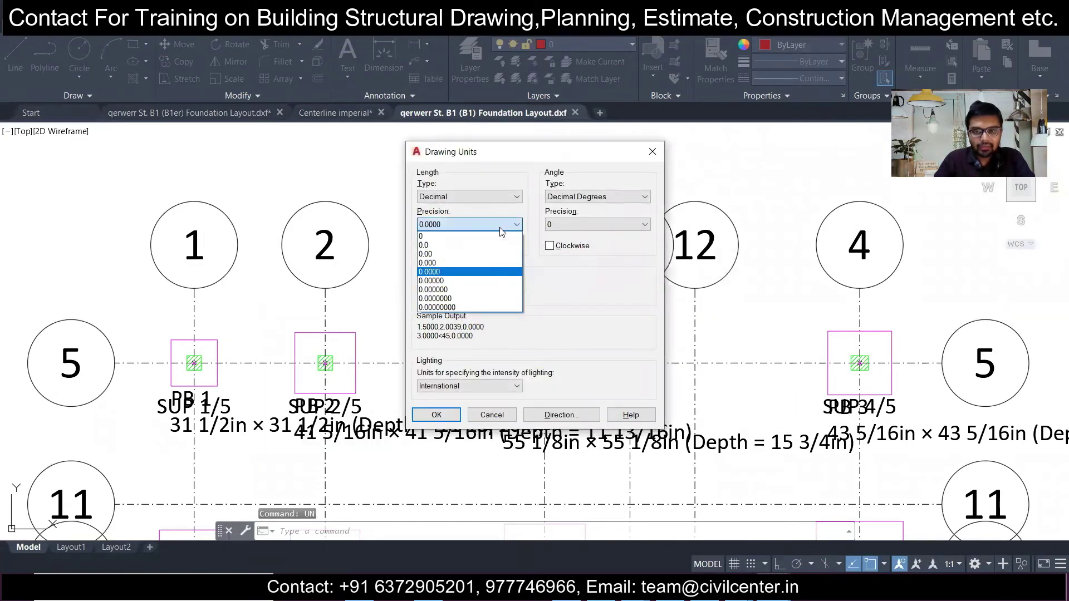
click(500, 224)
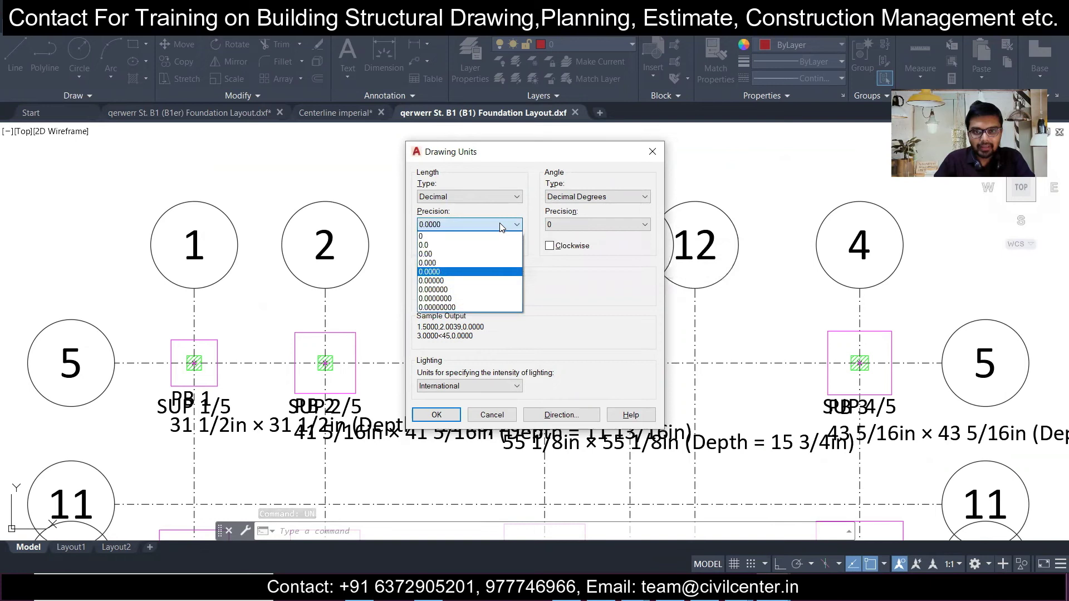
click(500, 224)
click(652, 153)
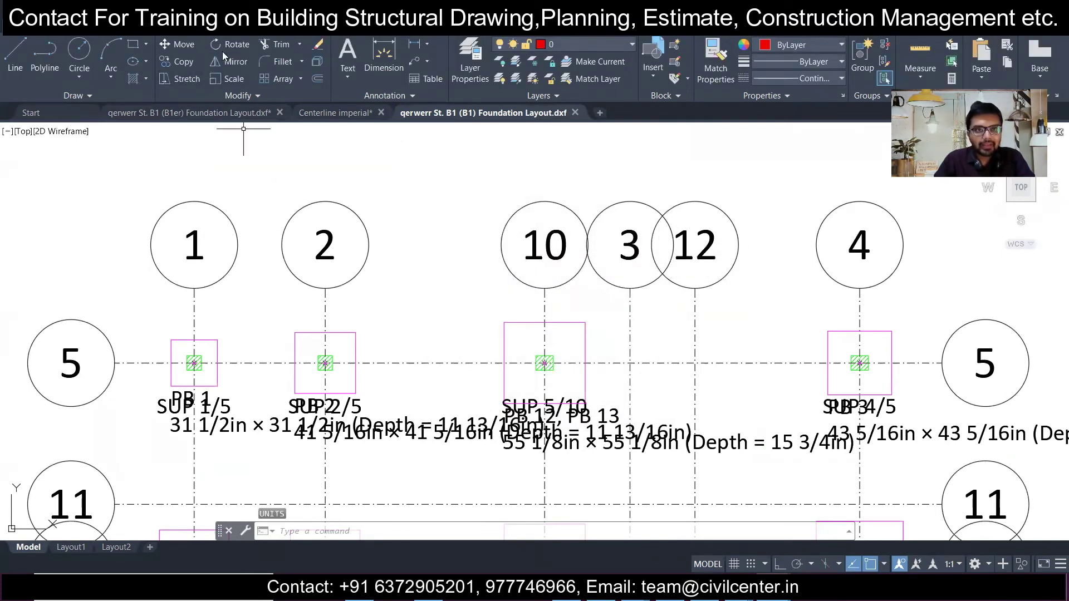
Open the override of the Standard dimension style for modification and set its arrow size to 6
click(102, 34)
click(441, 95)
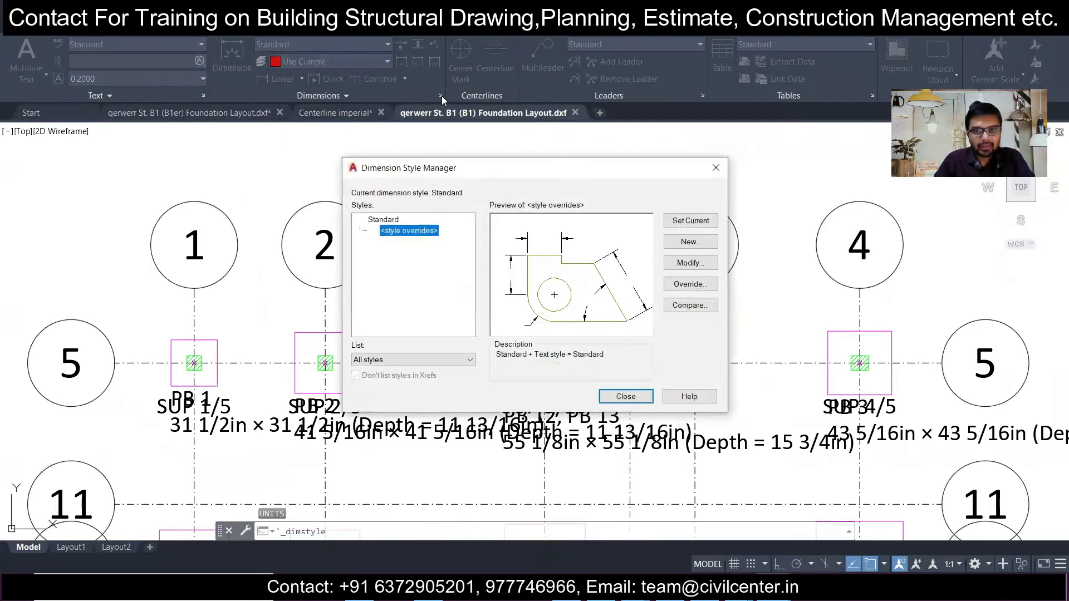
click(681, 265)
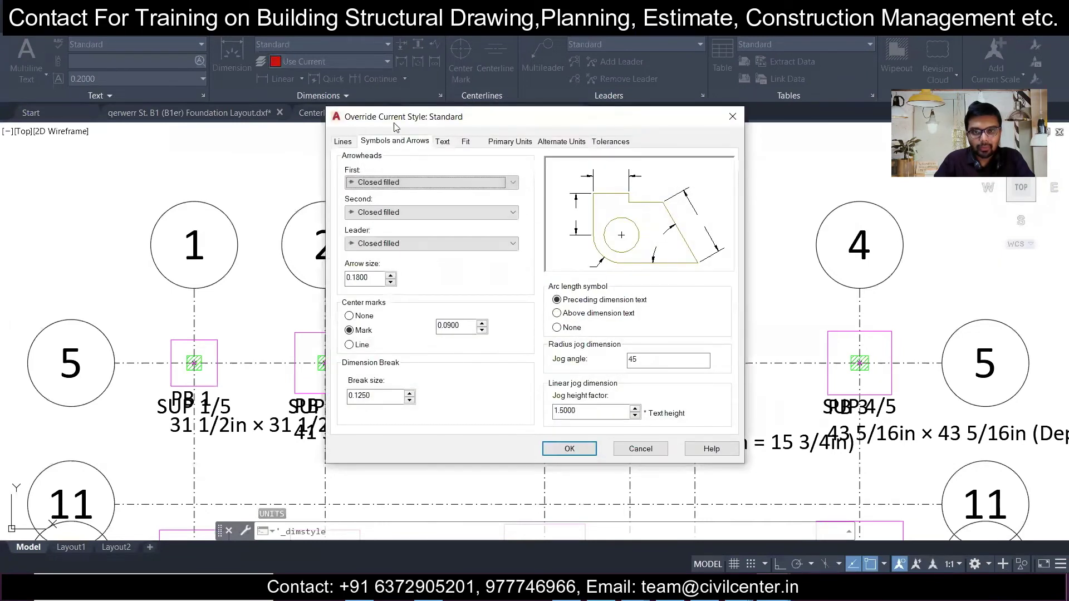
double_click(359, 278)
text(6)
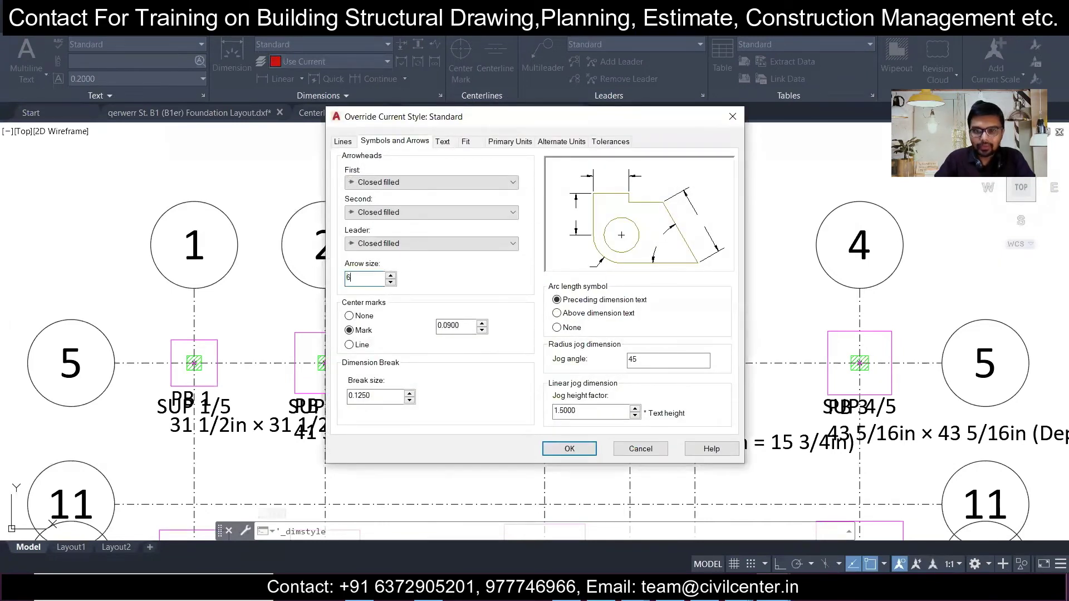
Set the override's text height to 6 and align the dimension text with the dimension line
click(444, 142)
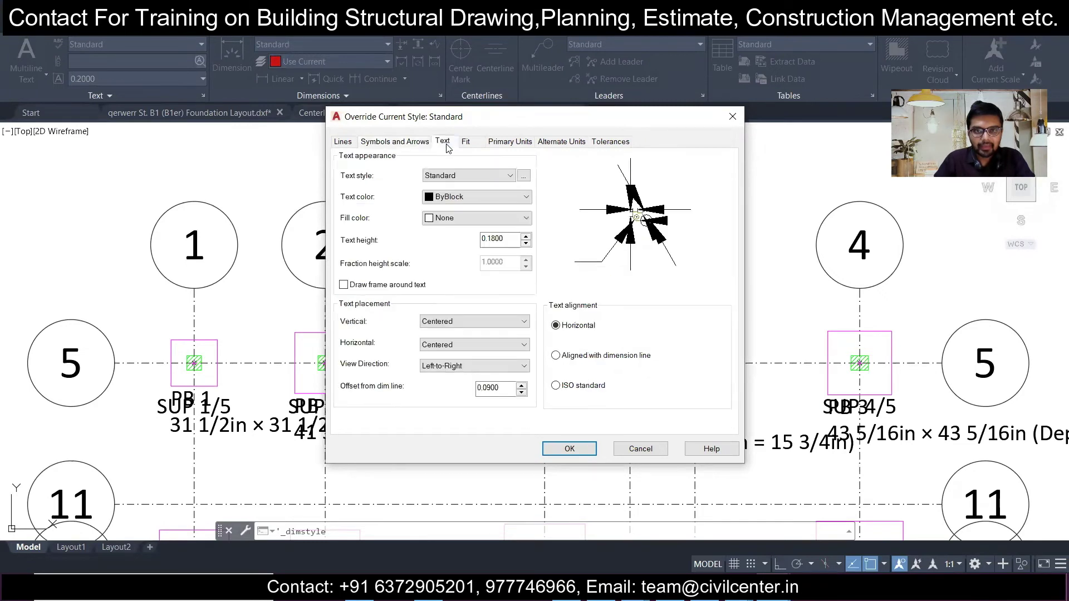
double_click(500, 239)
text(6)
click(589, 359)
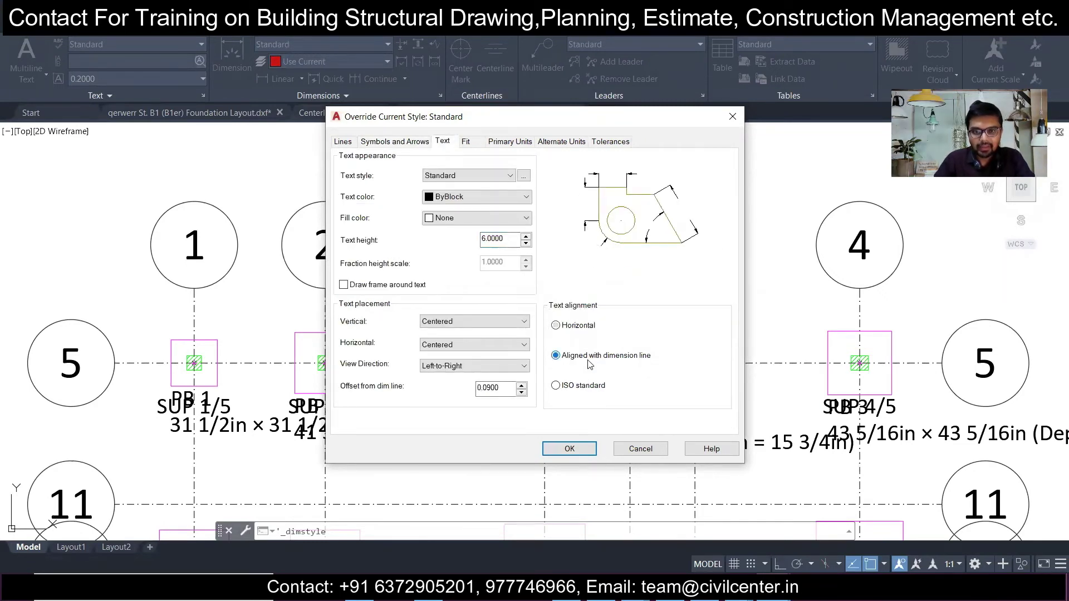
Check the override's fit, primary unit, line and arrow settings, accept the override and set it current
click(476, 145)
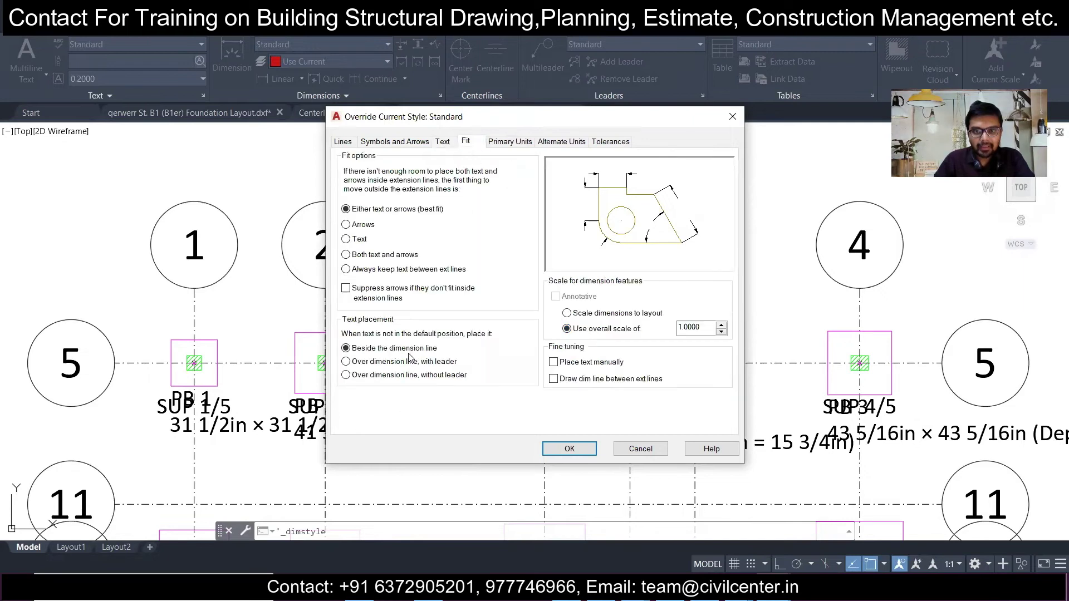
click(510, 143)
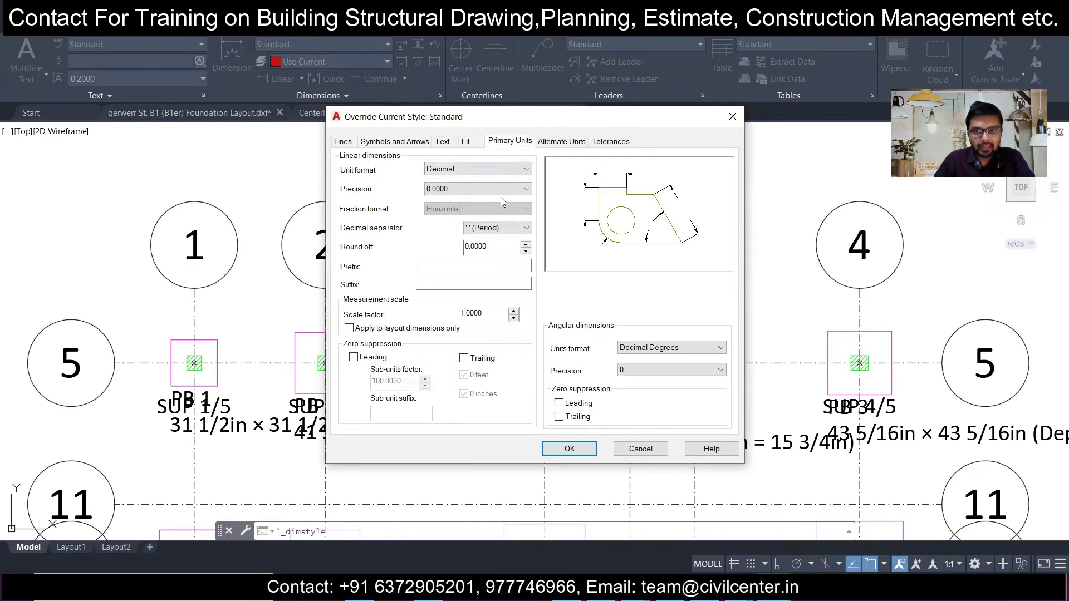
click(452, 143)
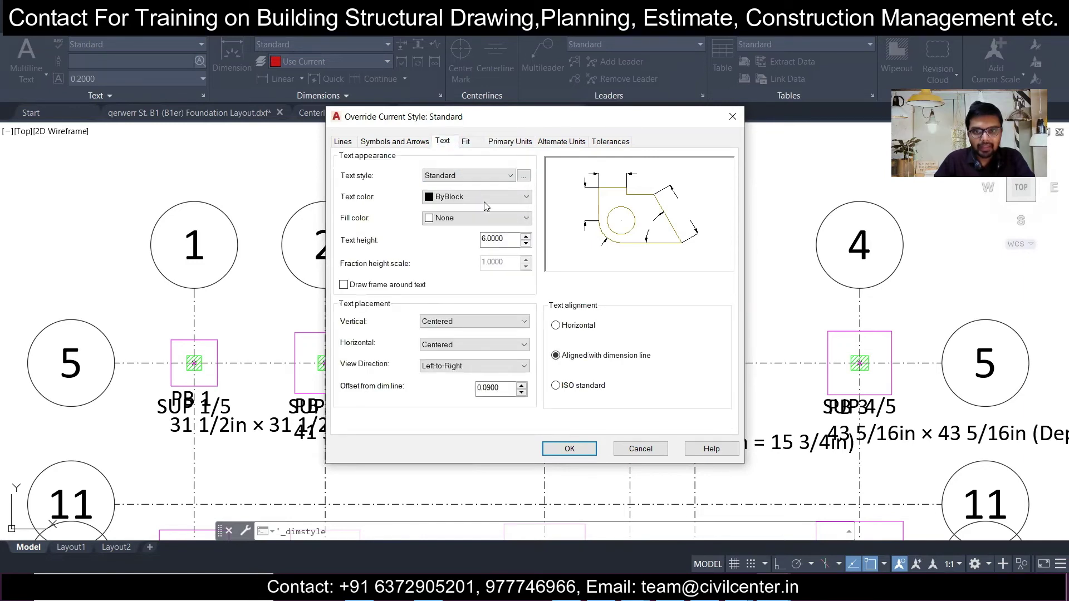
click(410, 143)
click(343, 142)
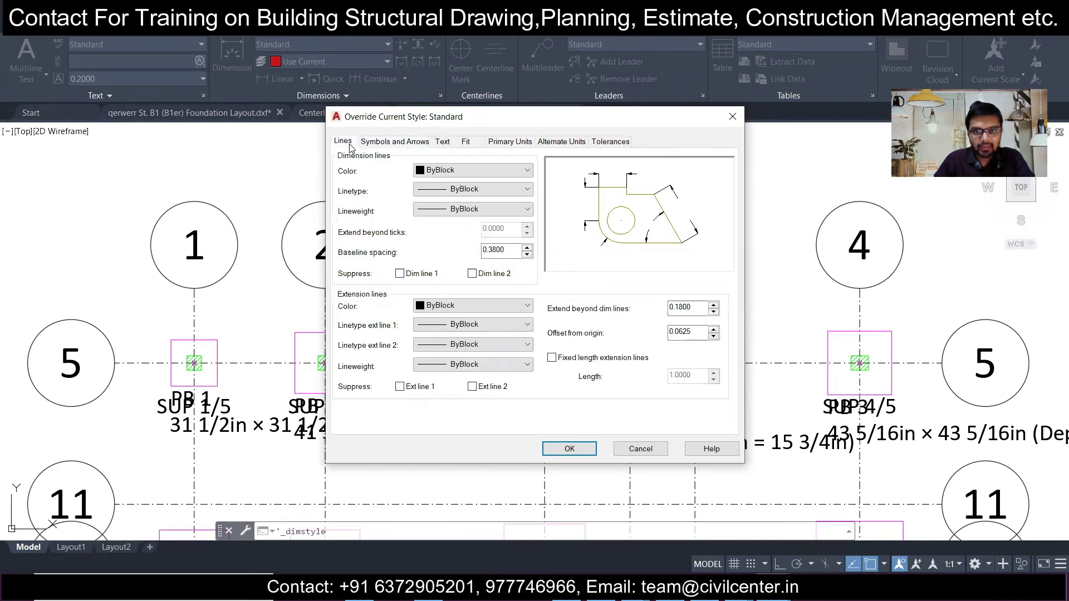
click(402, 146)
click(498, 143)
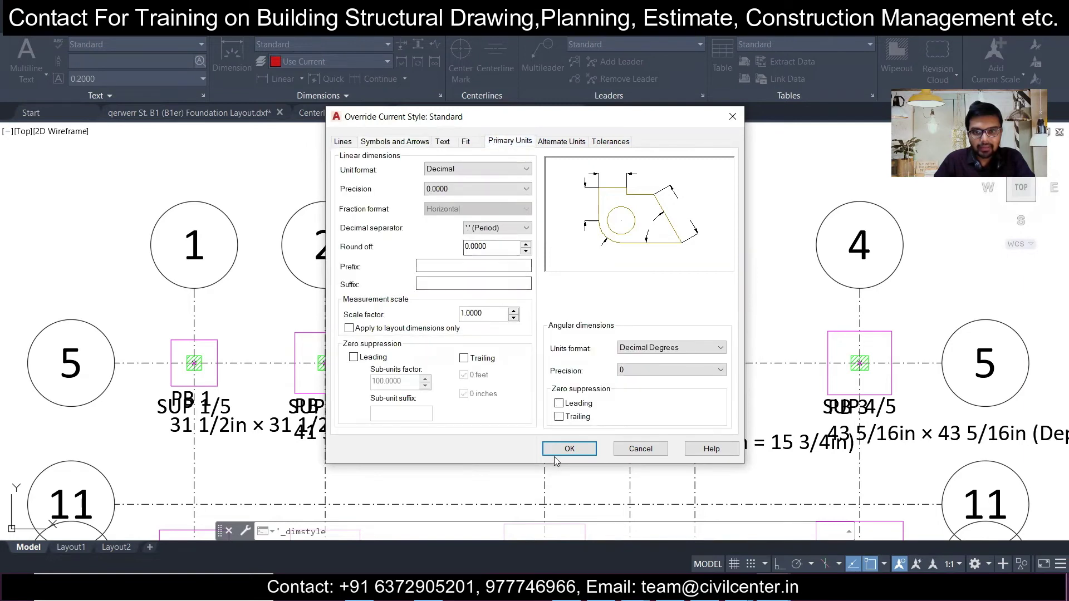
click(570, 449)
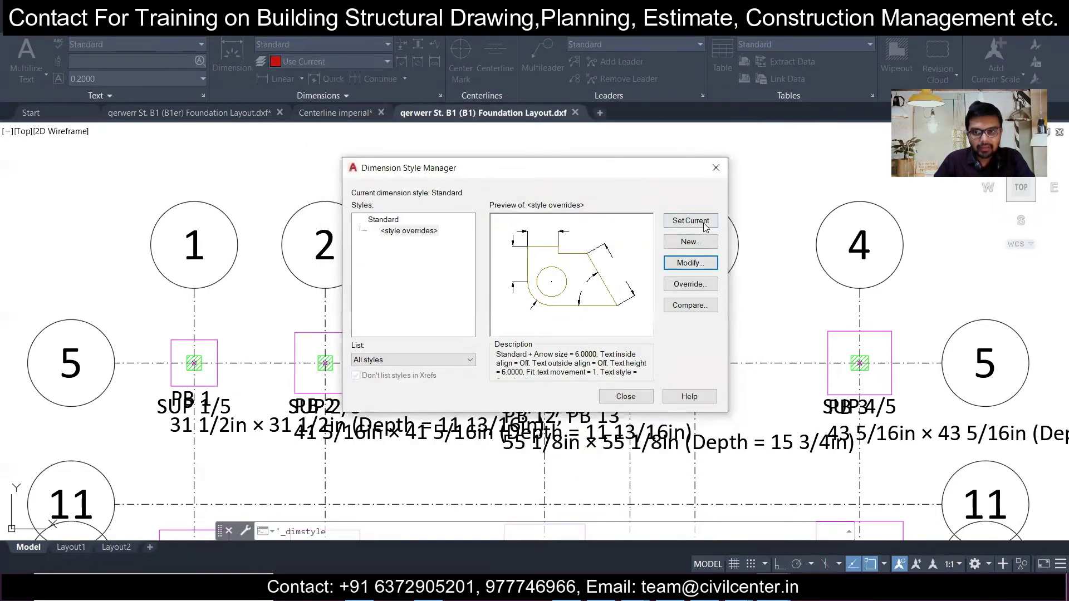
click(704, 223)
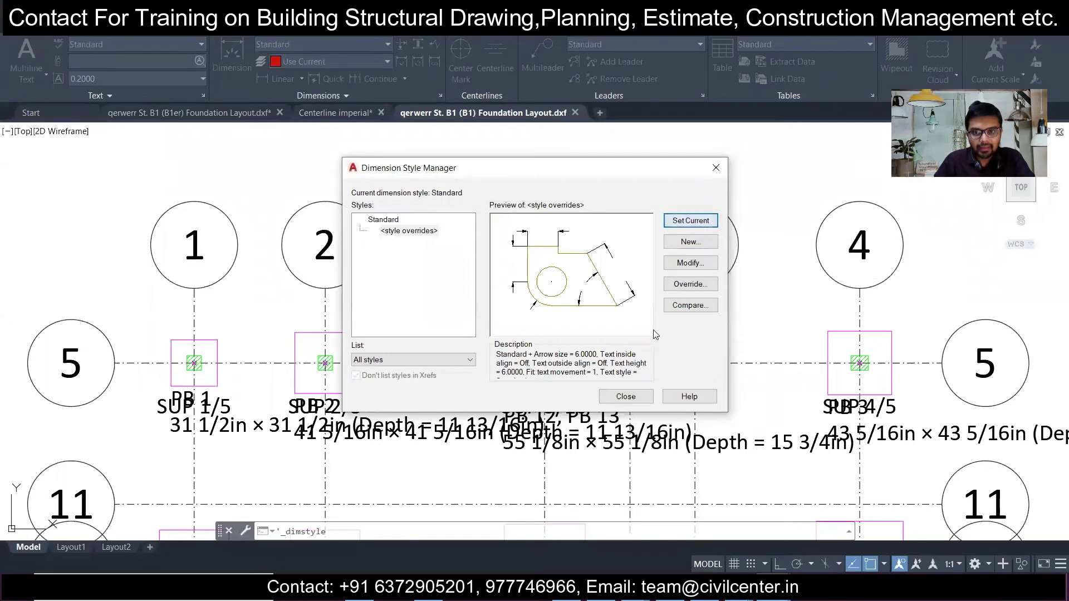
click(716, 169)
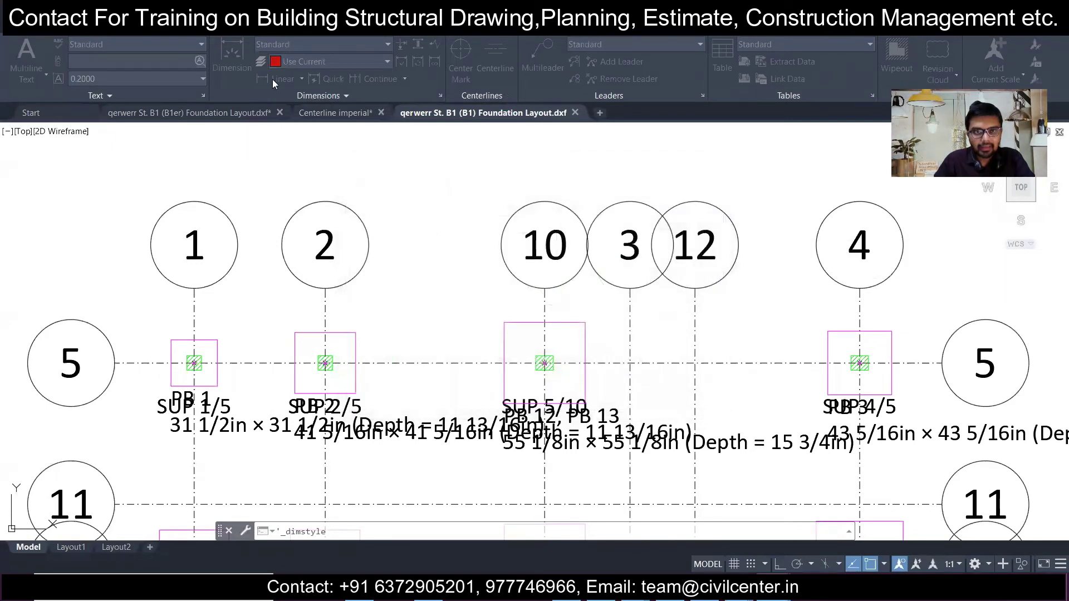
Place a linear dimension between grid lines 1 and 2 just above grid line 5, with Ortho mode turned on
click(43, 29)
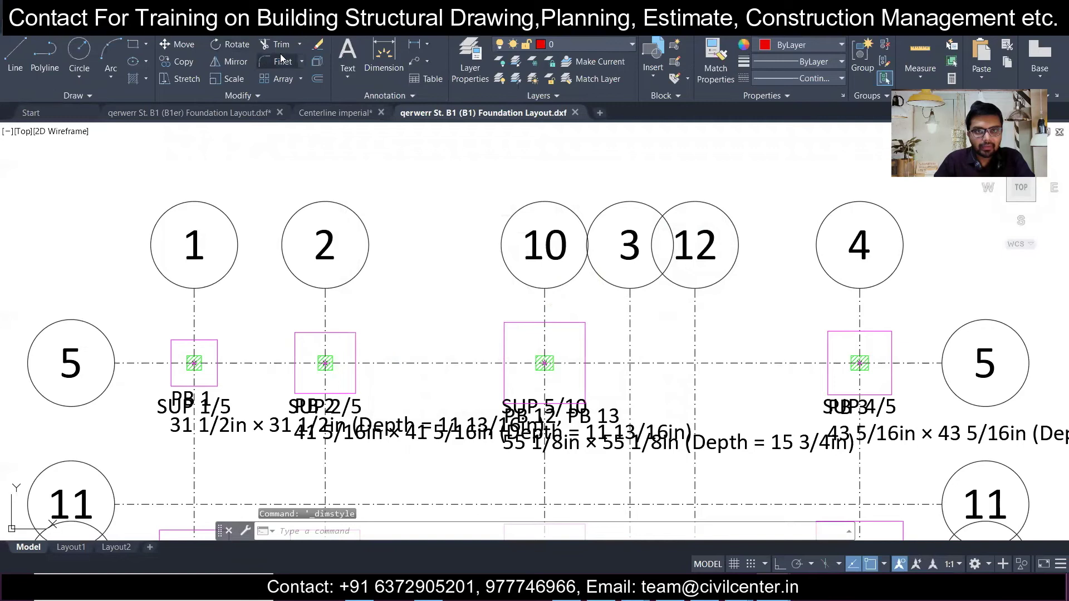
click(367, 71)
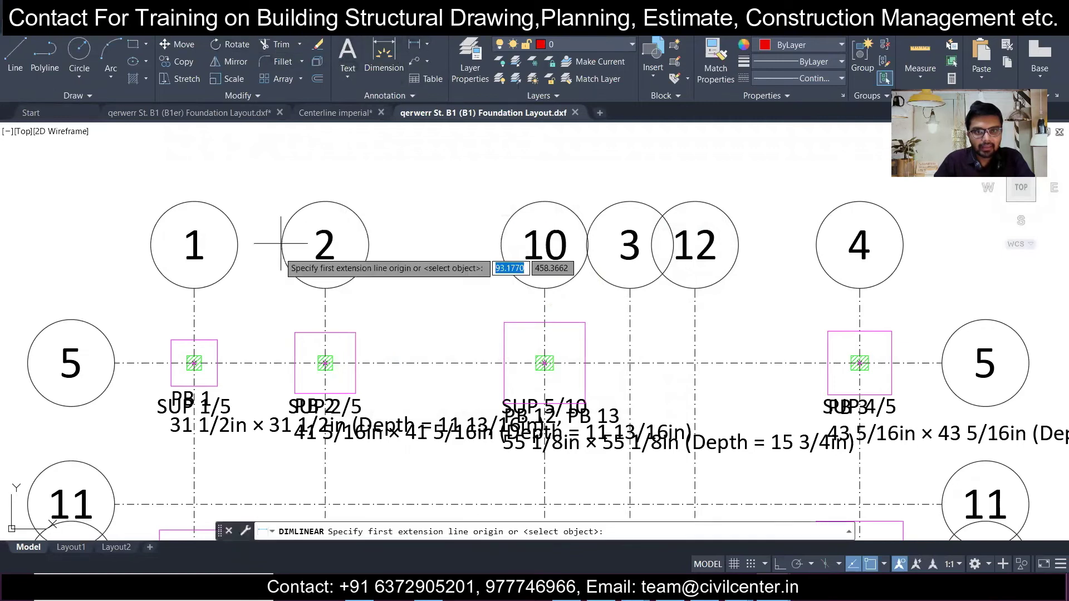
click(189, 309)
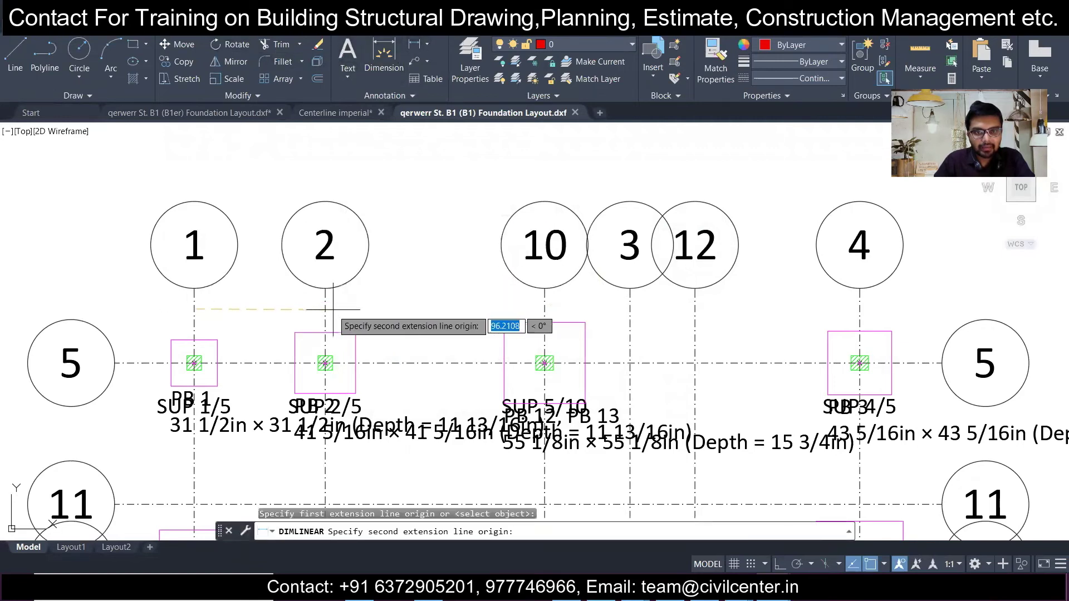
click(778, 564)
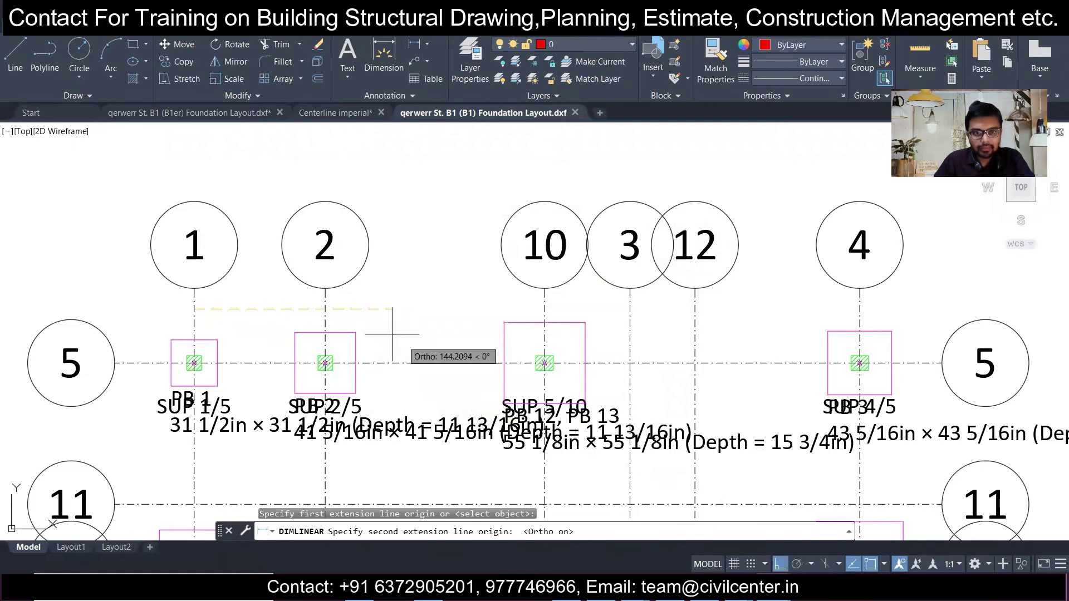
click(326, 309)
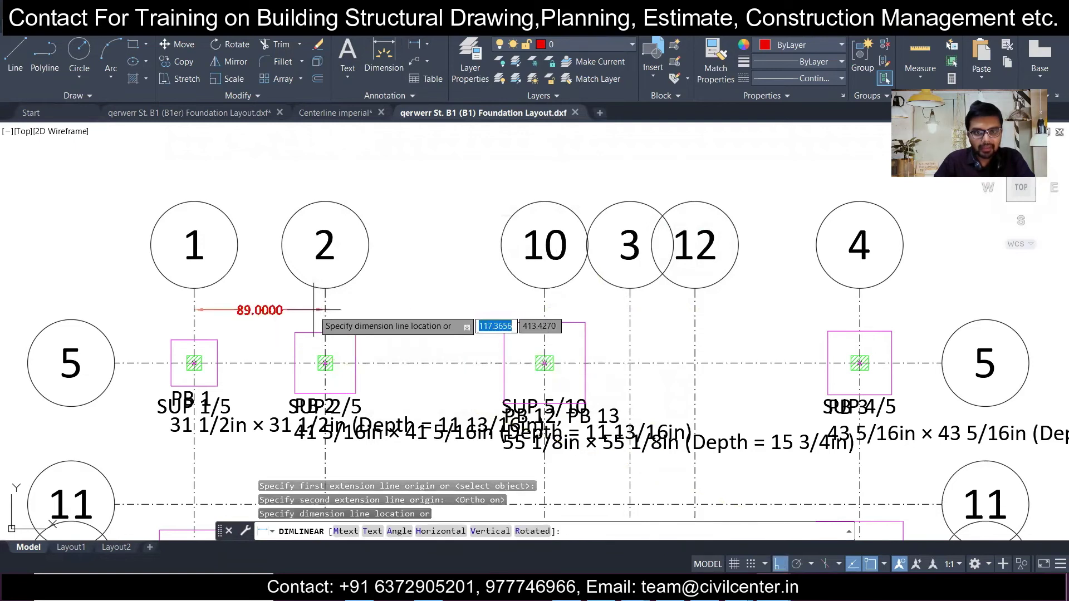
click(268, 307)
scroll(268, 315, up, 4)
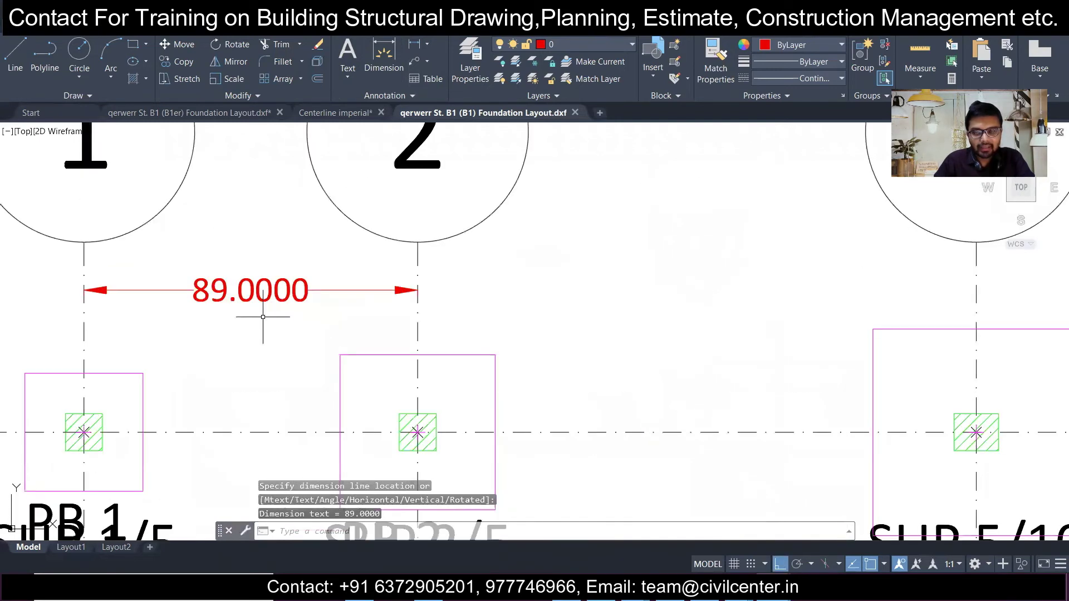
scroll(263, 317, down, 6)
scroll(263, 317, up, 4)
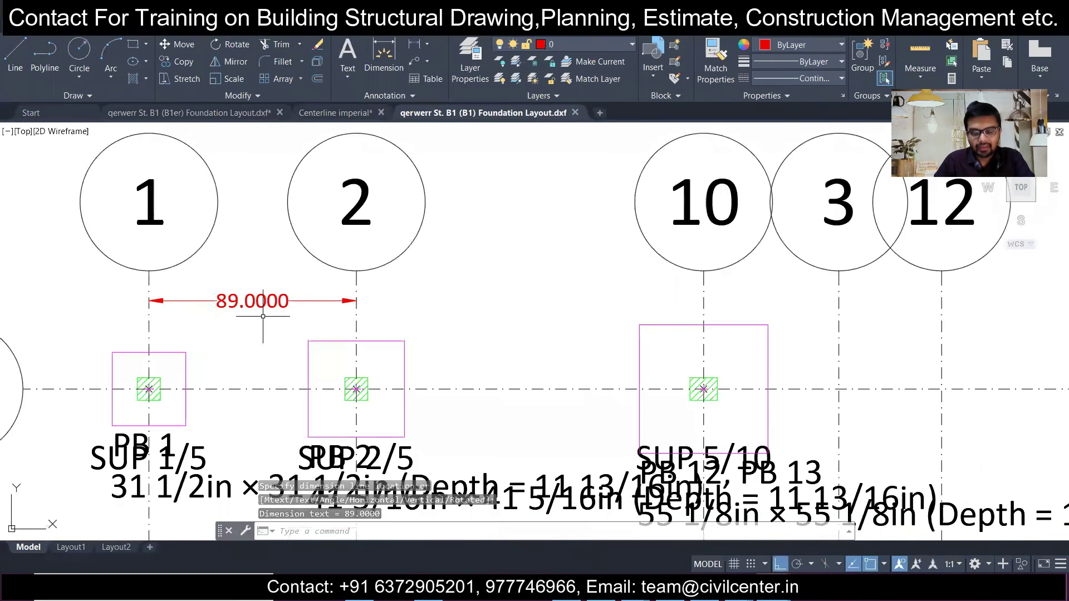
scroll(263, 317, down, 2)
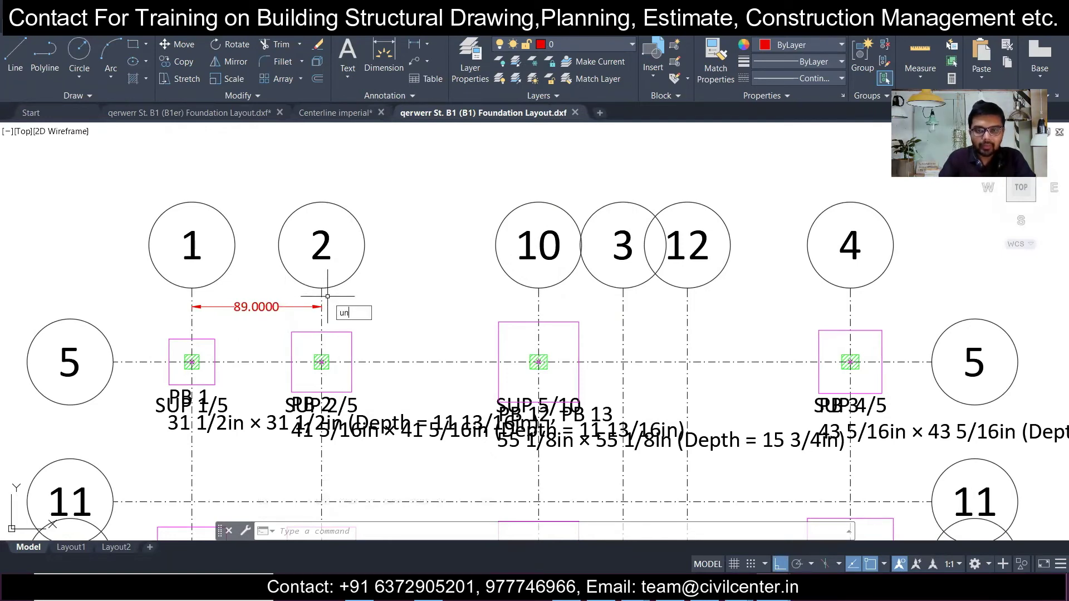
Set the drawing's length units to Architectural with a precision of 0'-0 1/32"
key(Return)
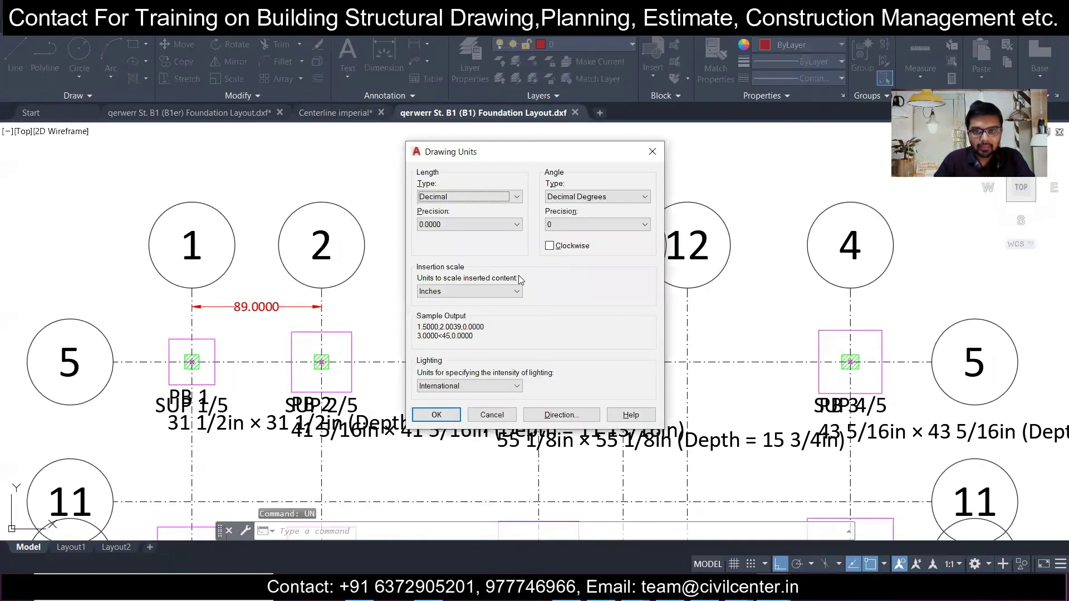
click(513, 225)
click(513, 224)
click(513, 200)
scroll(513, 203, up, 2)
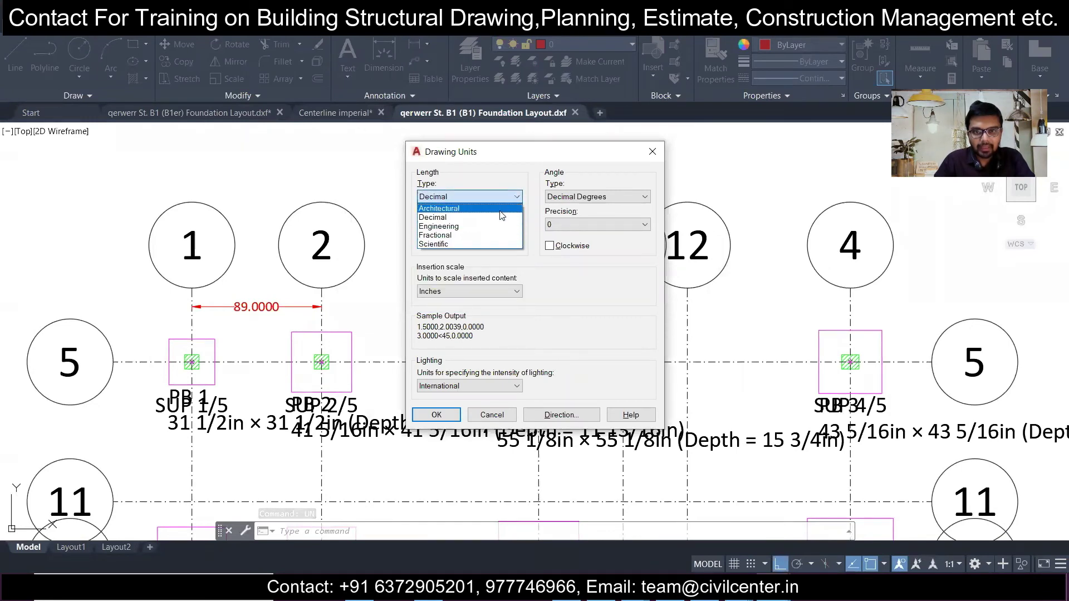
click(501, 211)
click(494, 227)
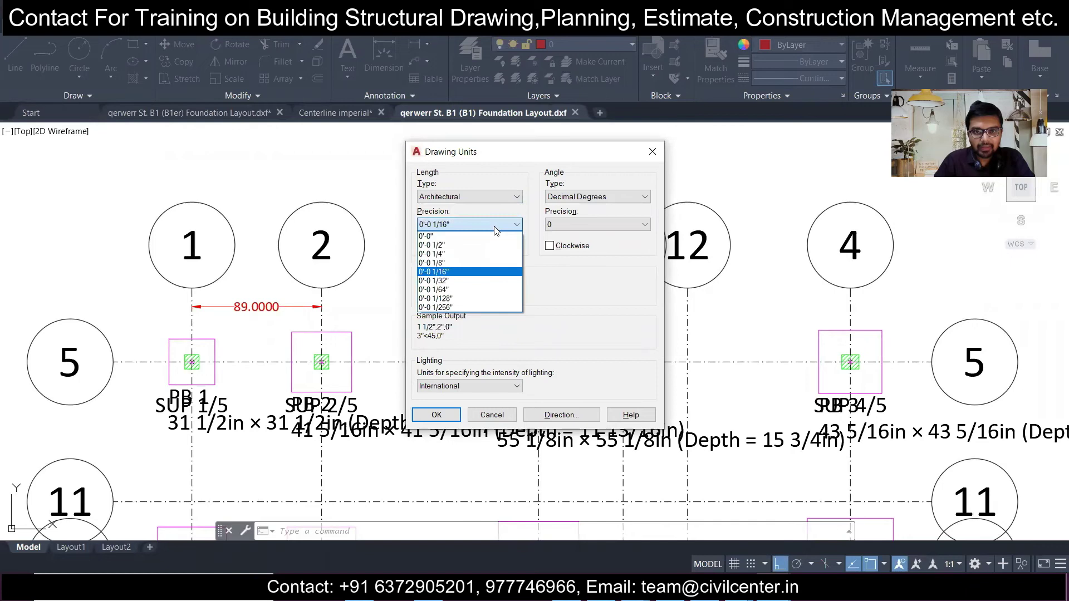
click(469, 281)
click(437, 413)
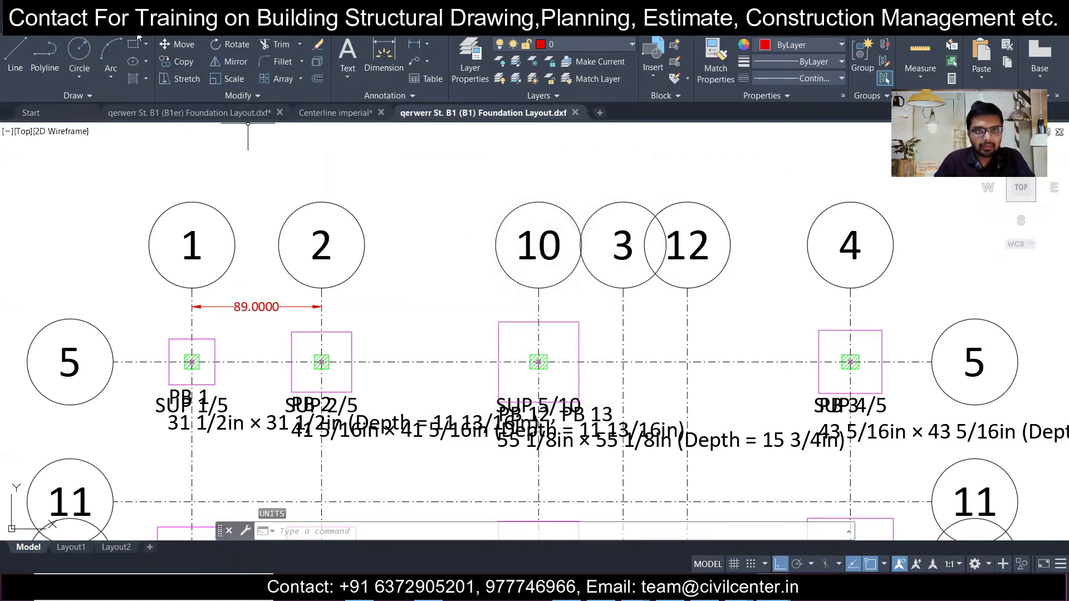
Set the Standard style override's primary units to Architectural with 0'-0 1/32" precision and make the override current
click(85, 34)
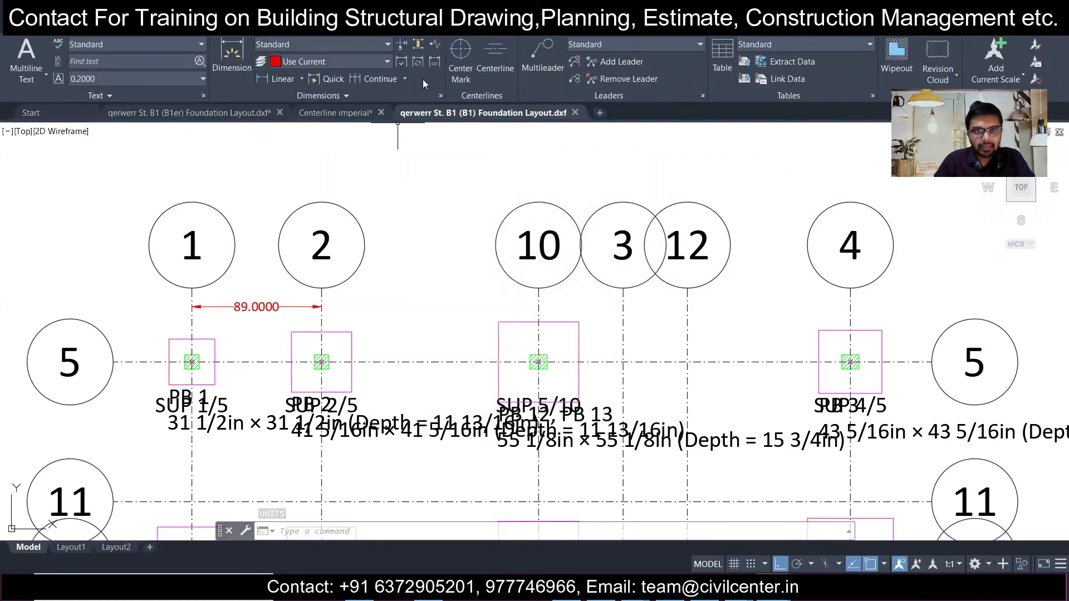
click(441, 95)
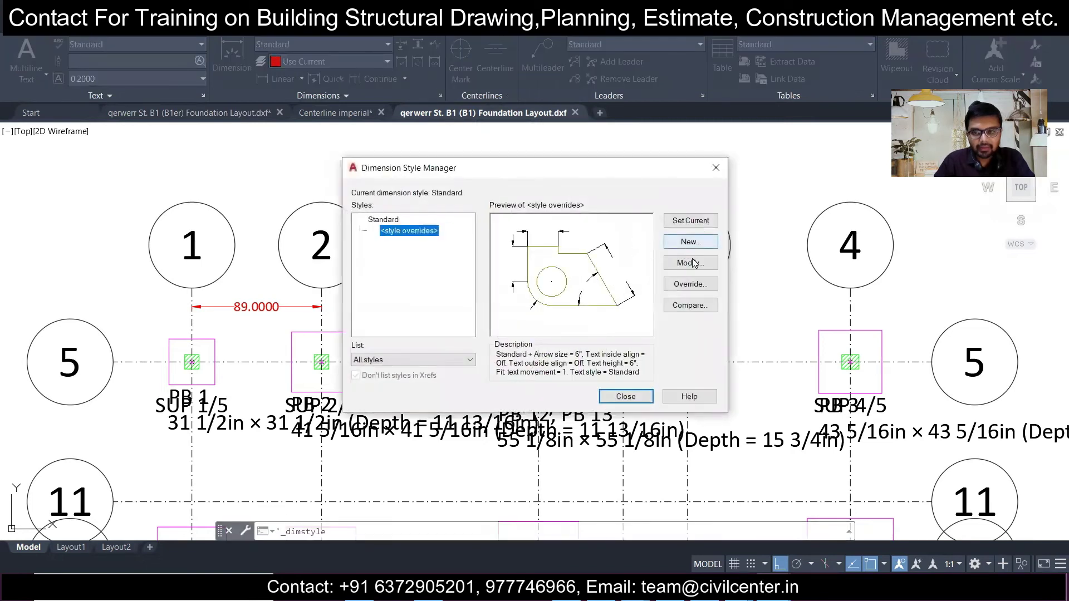
click(693, 264)
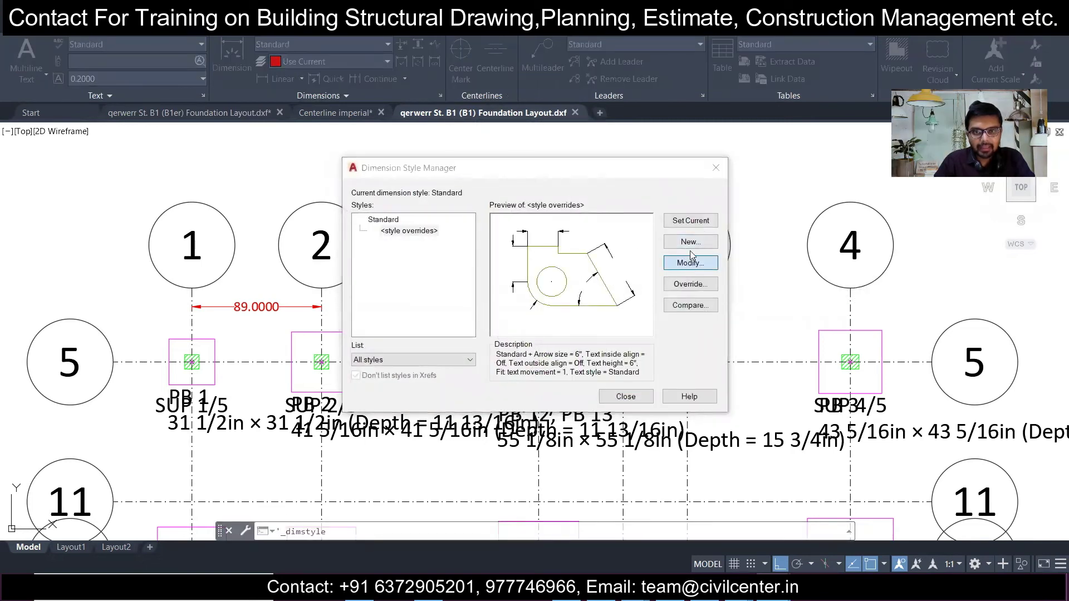
click(689, 284)
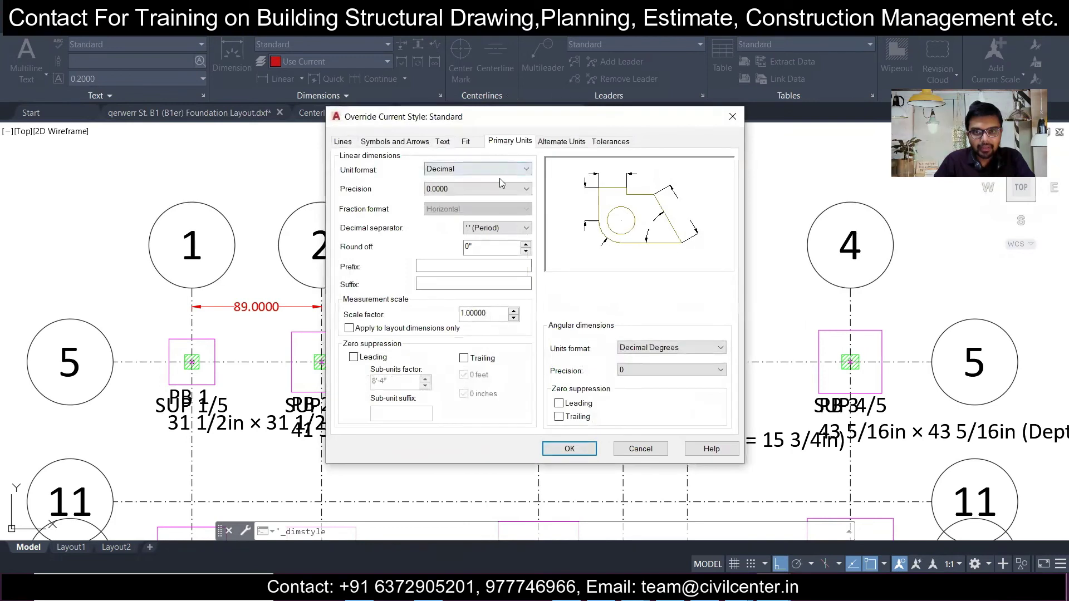
click(497, 173)
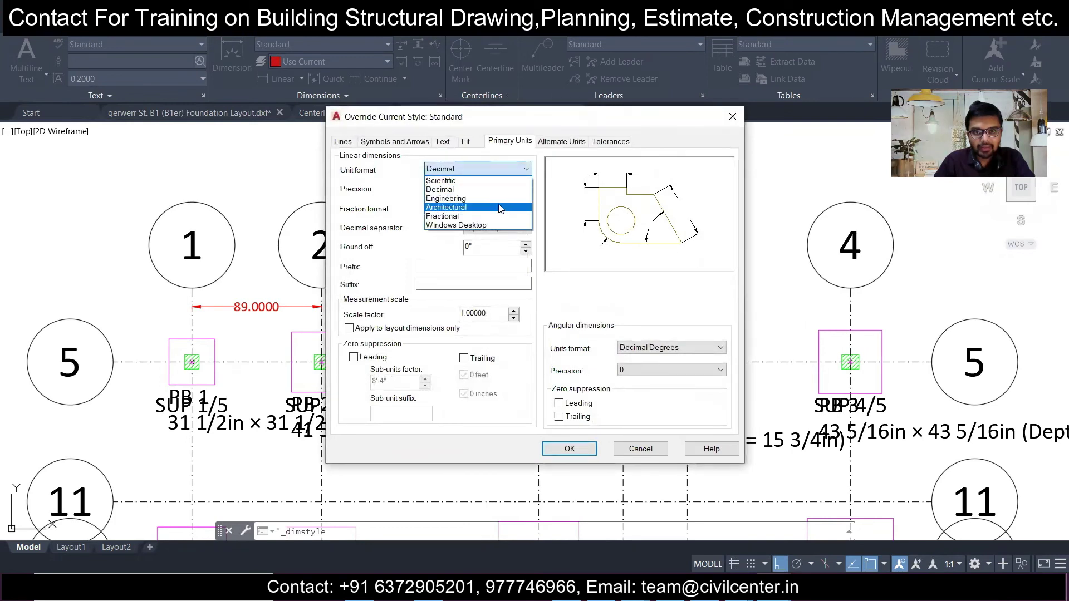
click(500, 208)
click(500, 188)
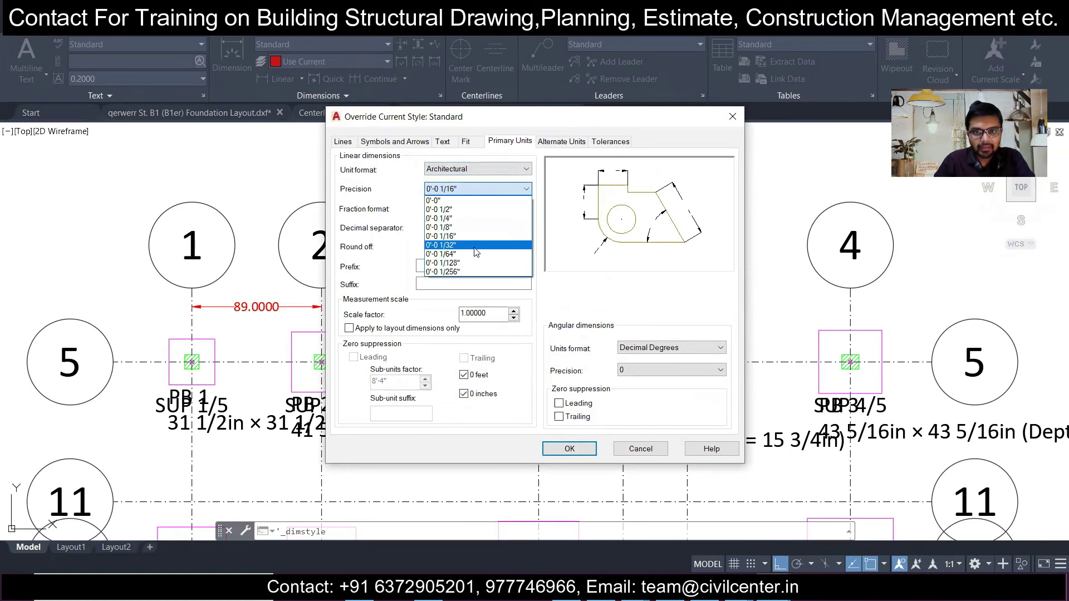
click(476, 245)
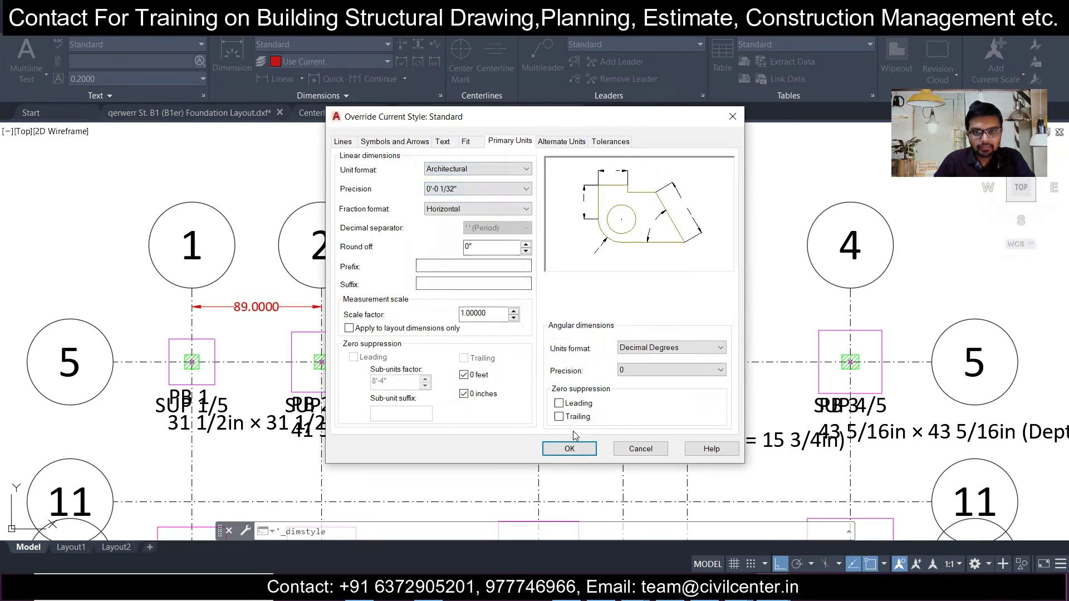
click(570, 450)
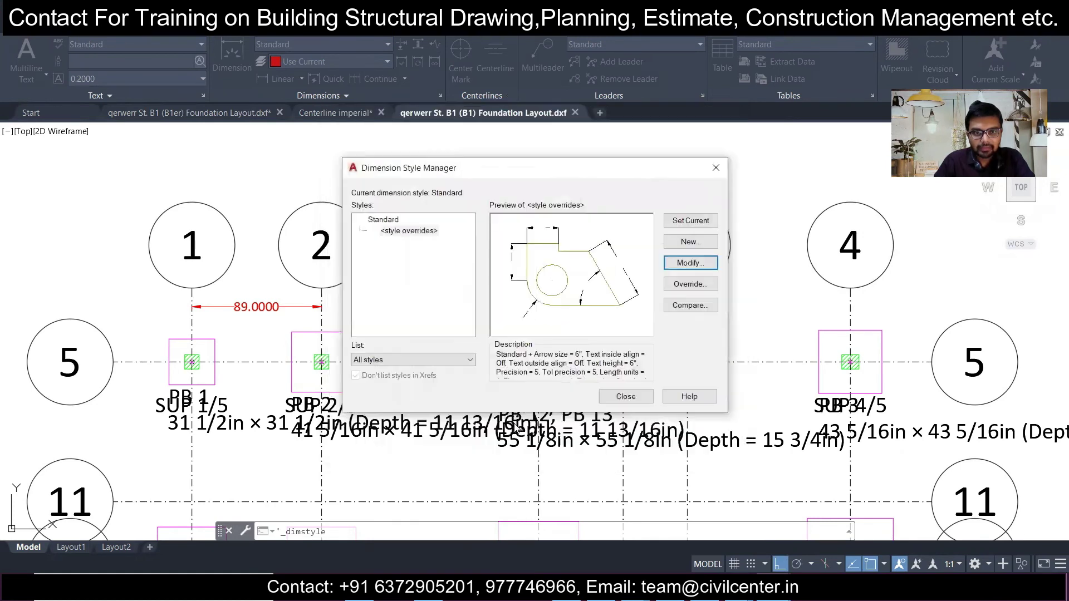
click(684, 221)
click(599, 397)
Try to reapply the Standard dimension style to the existing dimension between grid lines 1 and 2
click(267, 290)
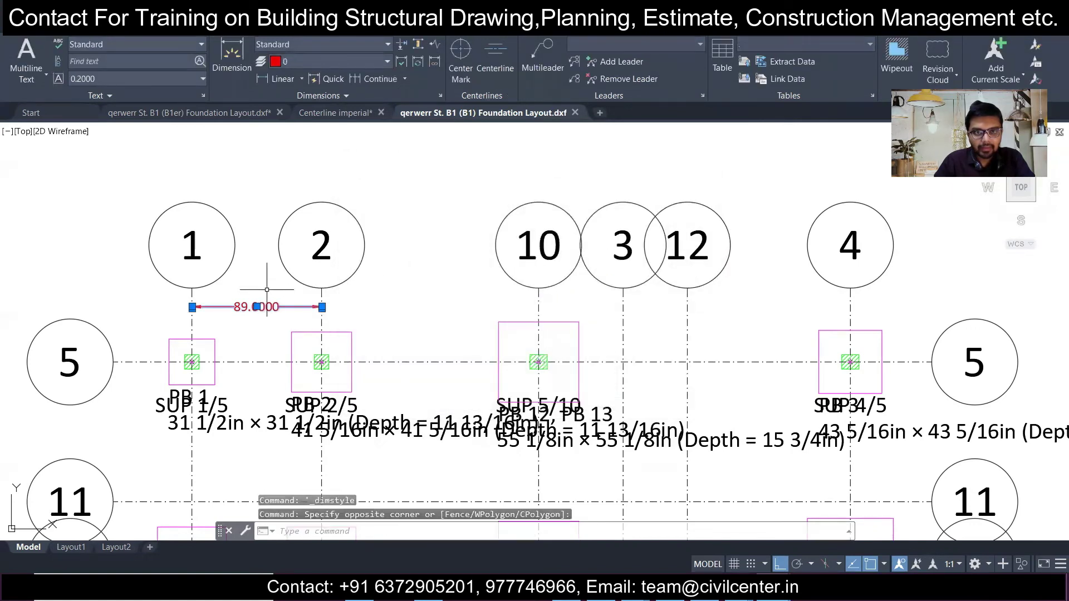
click(358, 44)
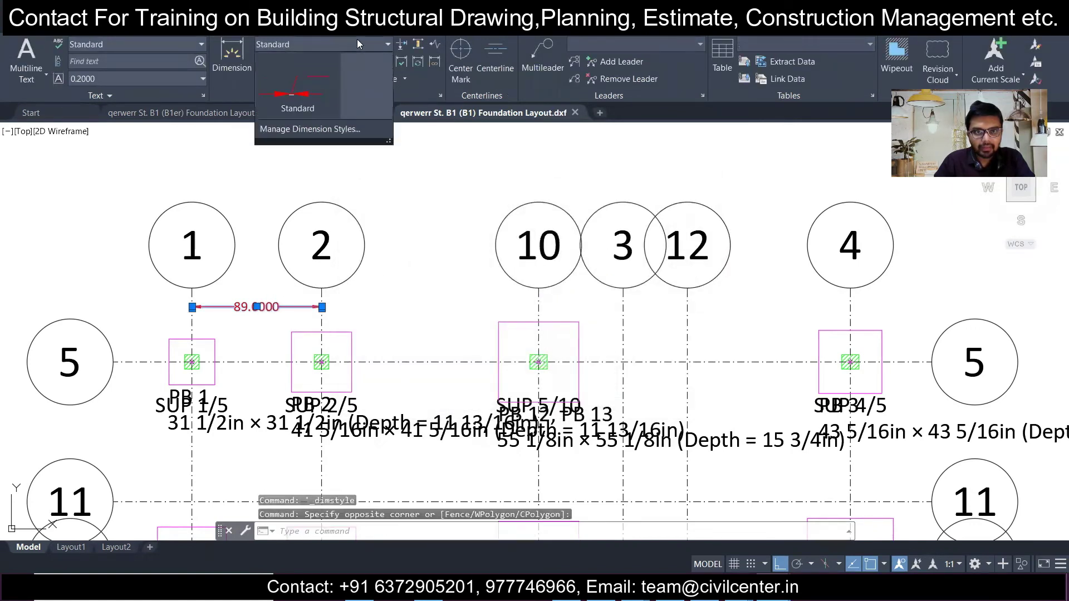
click(322, 96)
key(Escape)
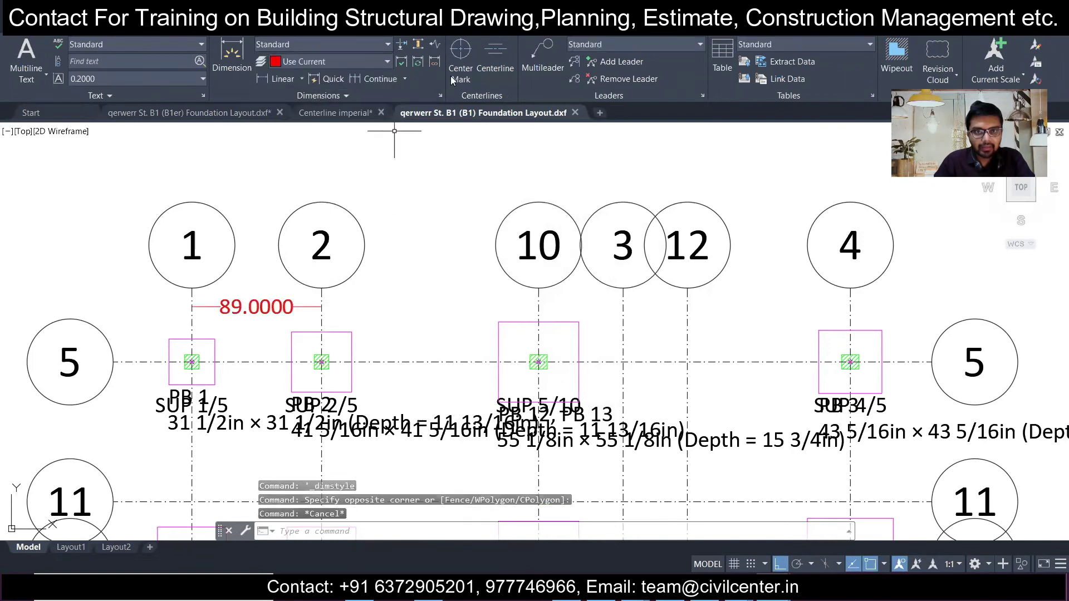
Erase the linear dimension between grid lines 1 and 2
click(18, 26)
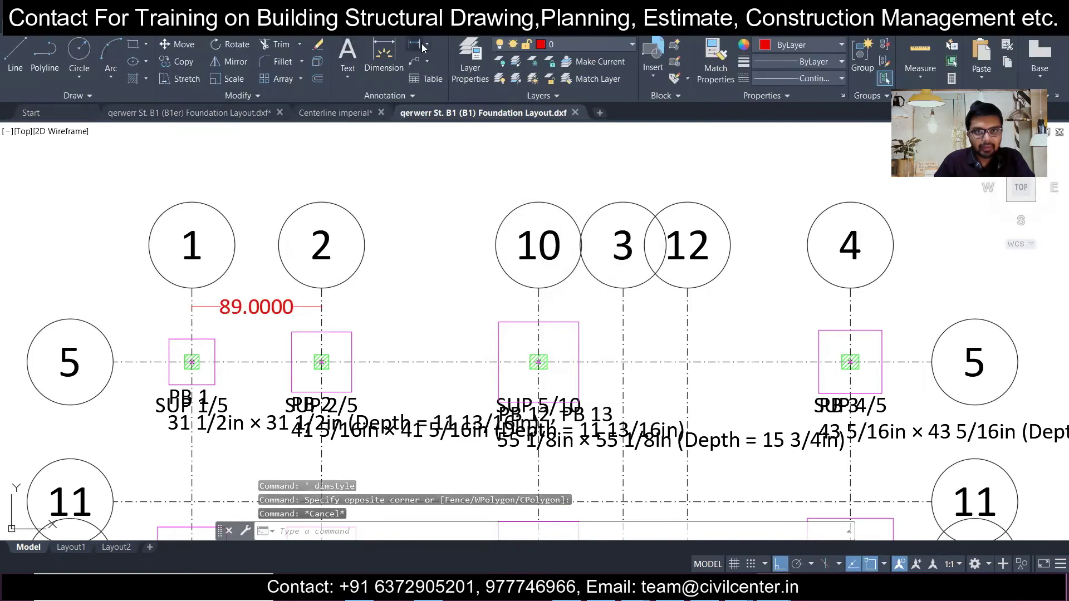
click(262, 307)
key(Delete)
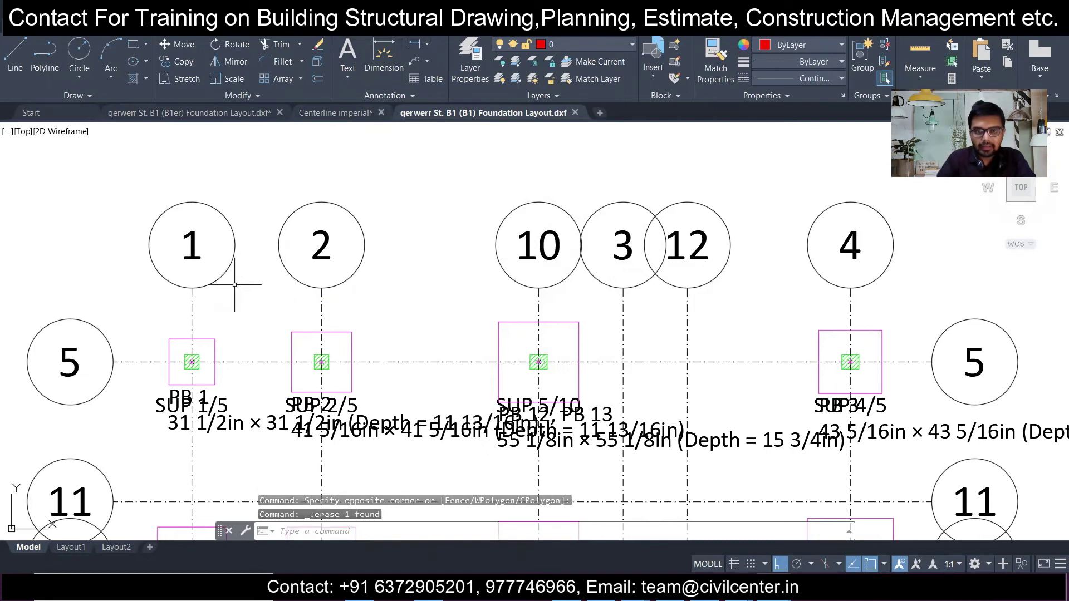
Add a linear dimension between grid lines 1 and 2, just below their upper grid bubbles
click(413, 44)
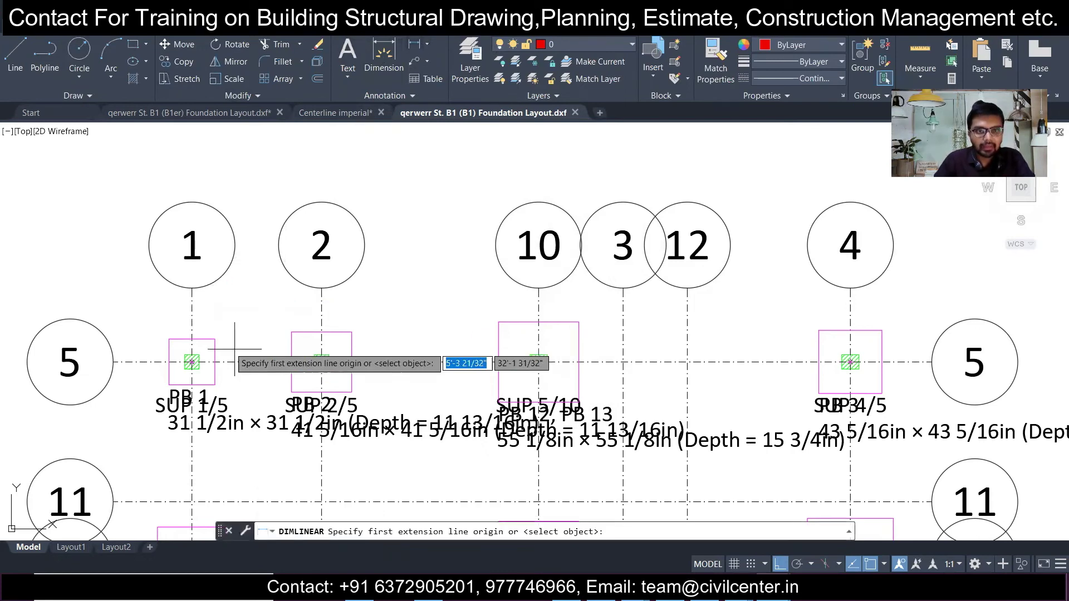
click(192, 305)
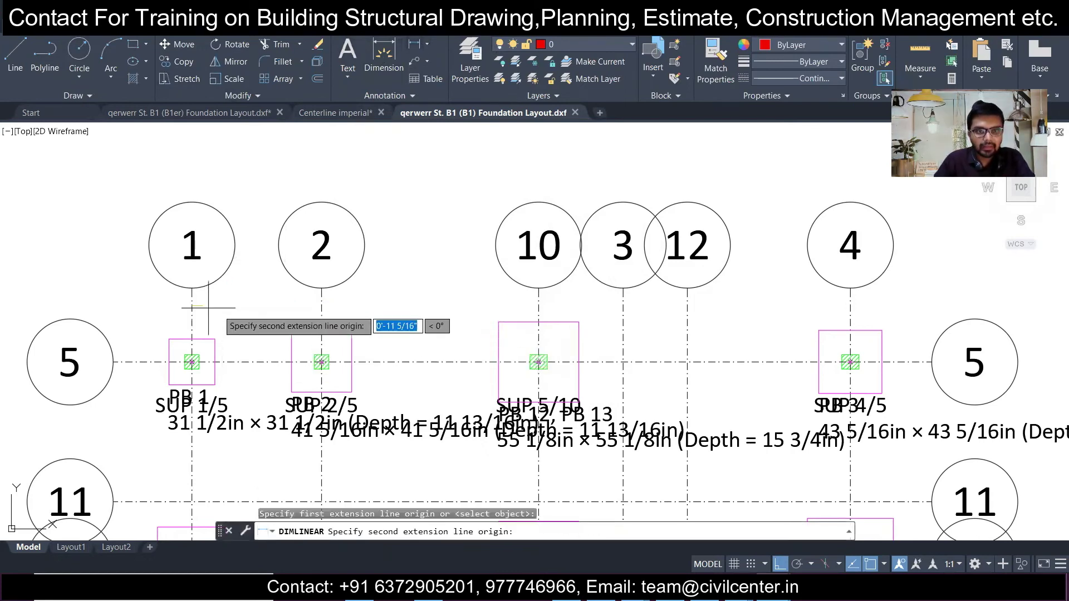
click(321, 305)
click(295, 305)
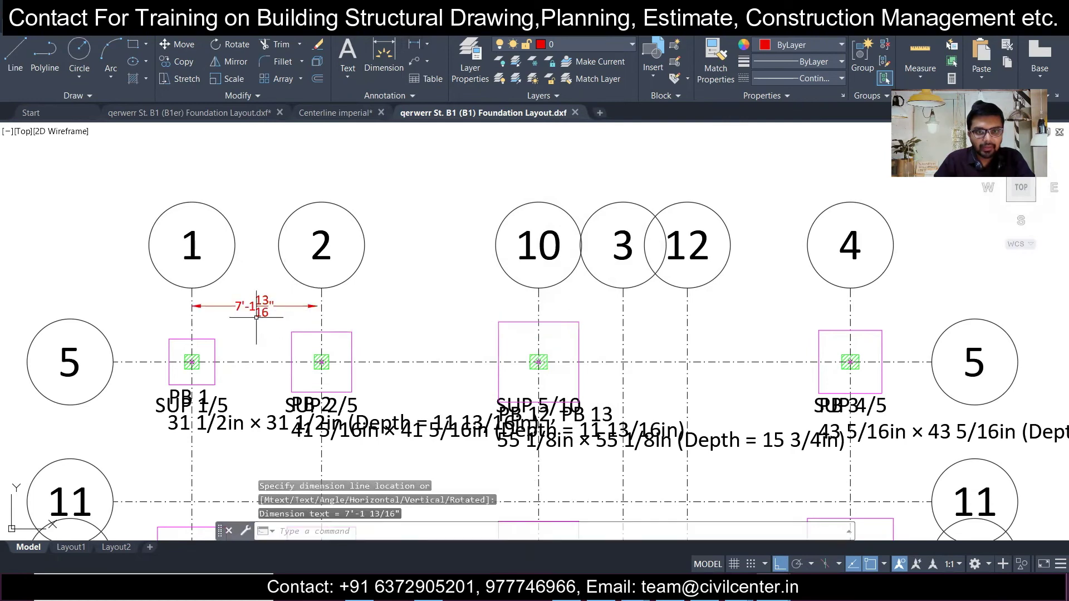
Stretch the second end of the dimension between grid lines 1 and 2 so it lies exactly on grid line 2
scroll(256, 317, up, 4)
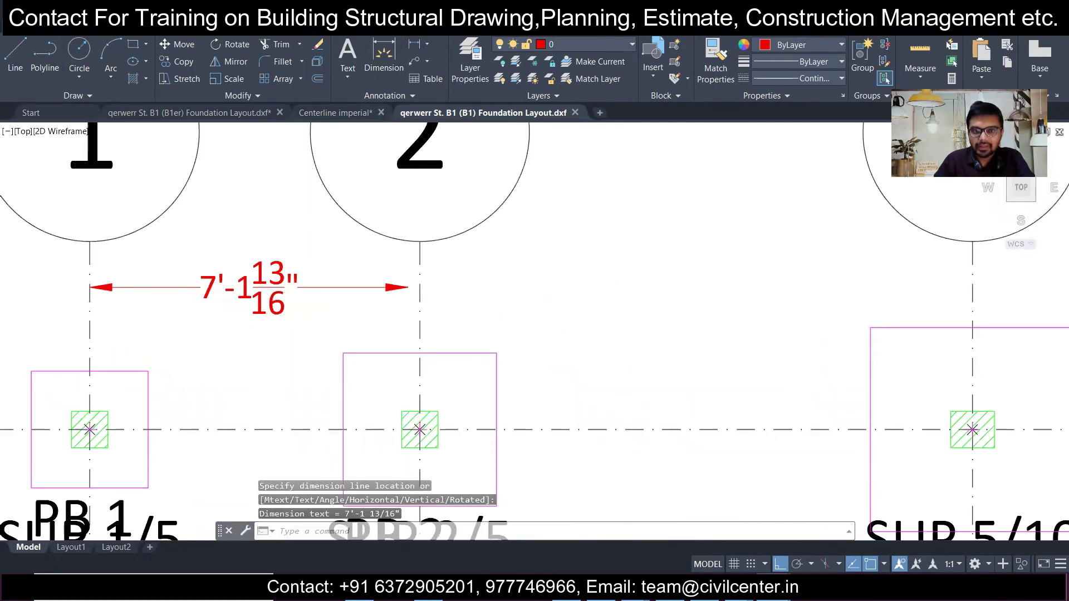
scroll(262, 294, down, 6)
scroll(273, 294, up, 6)
click(310, 303)
click(298, 262)
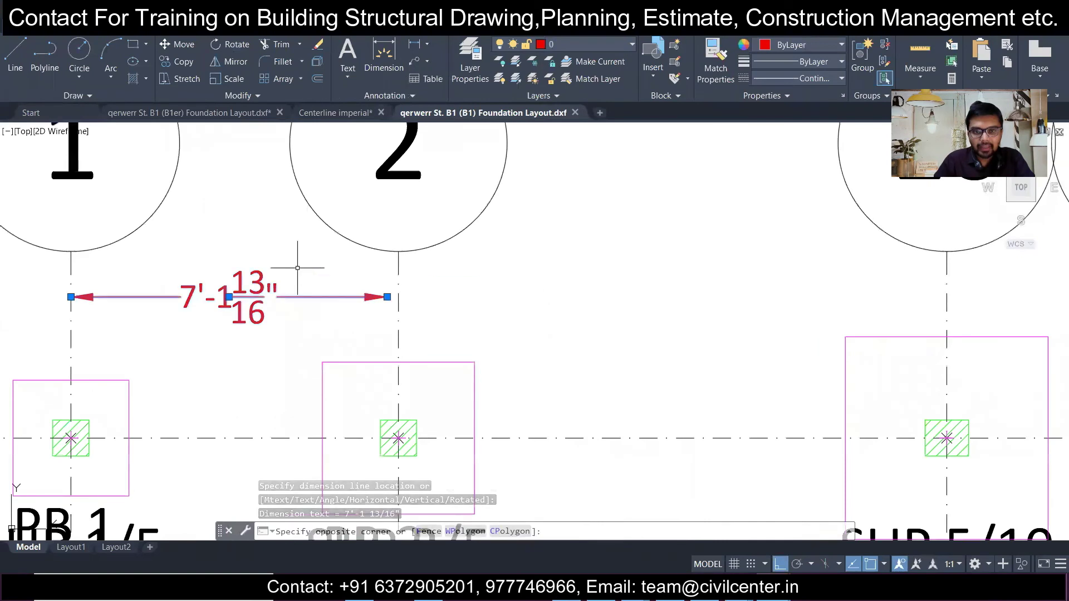
click(387, 297)
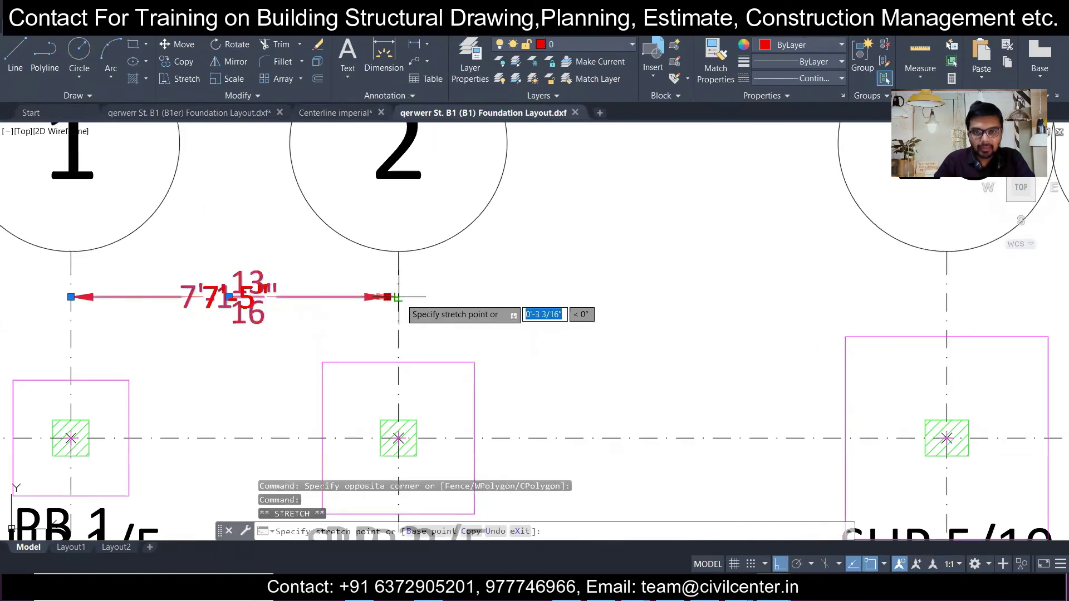
click(398, 297)
key(Escape)
scroll(313, 326, up, 2)
click(279, 310)
key(Escape)
Add a linear dimension from grid line 1 to grid line 10, below the dimension between grid lines 1 and 2
scroll(304, 351, down, 5)
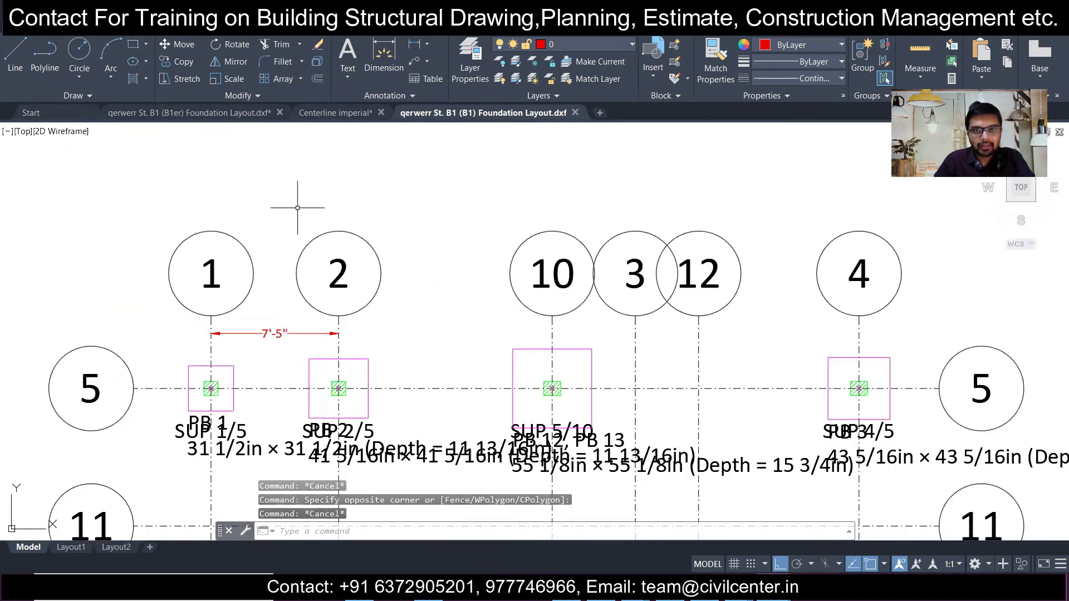
click(402, 45)
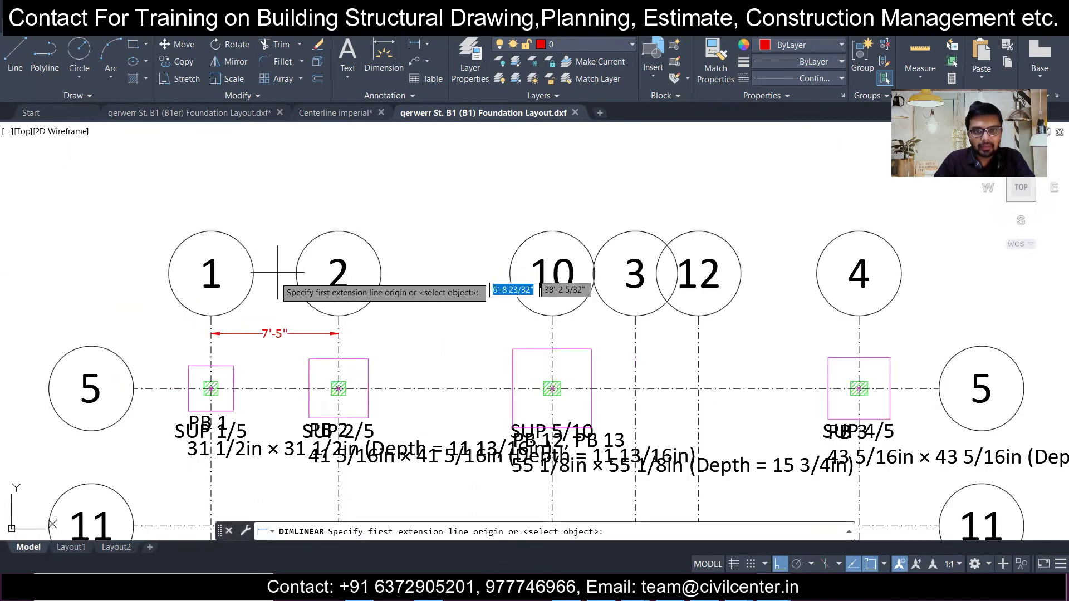
click(214, 332)
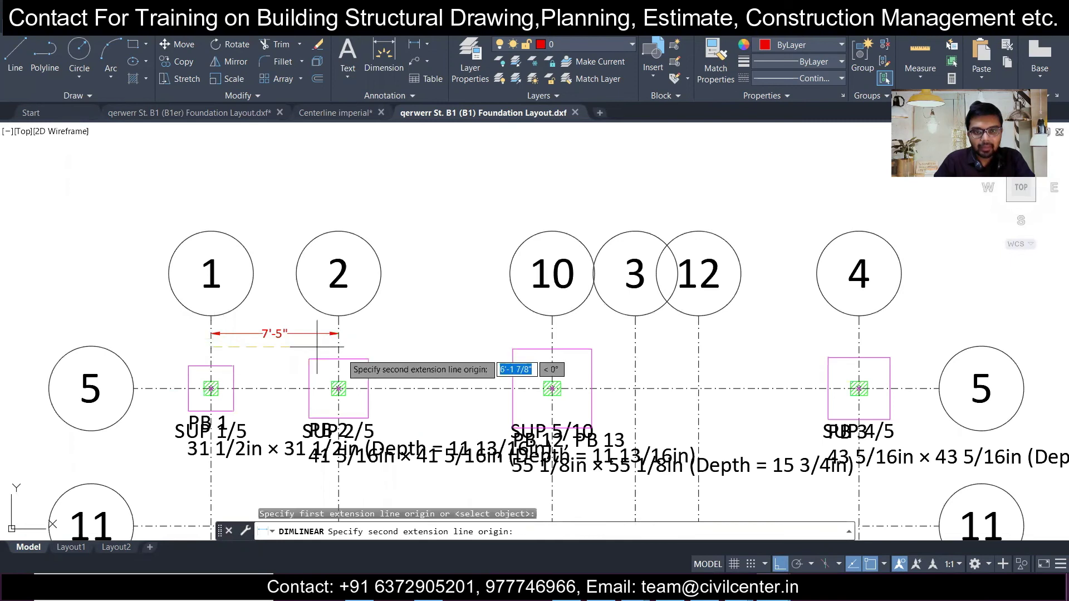
click(552, 349)
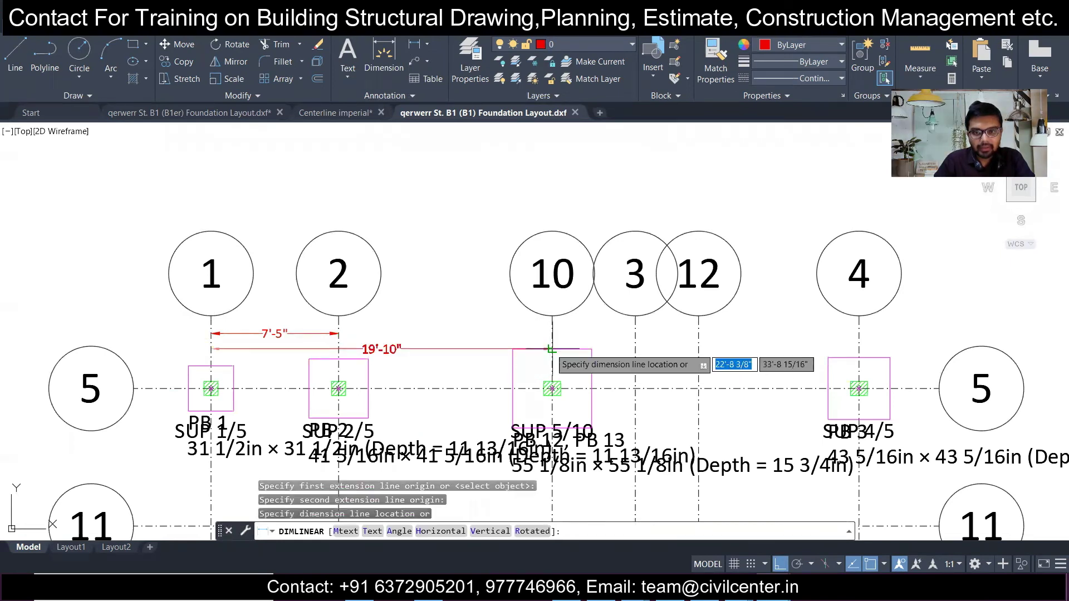
click(452, 347)
scroll(452, 347, up, 2)
scroll(431, 344, down, 4)
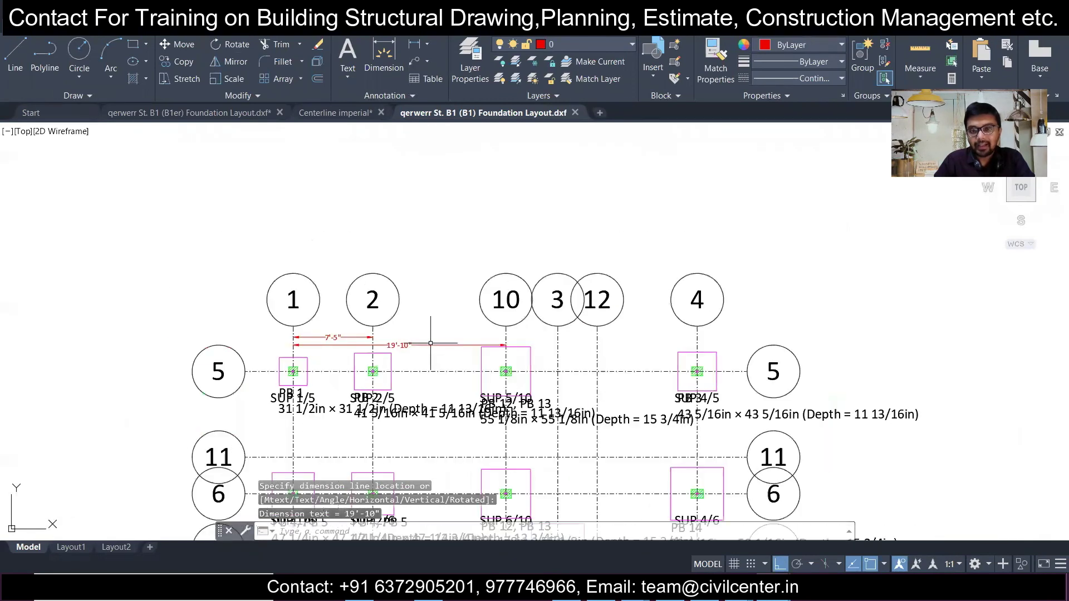
middle_drag(447, 343, 289, 316)
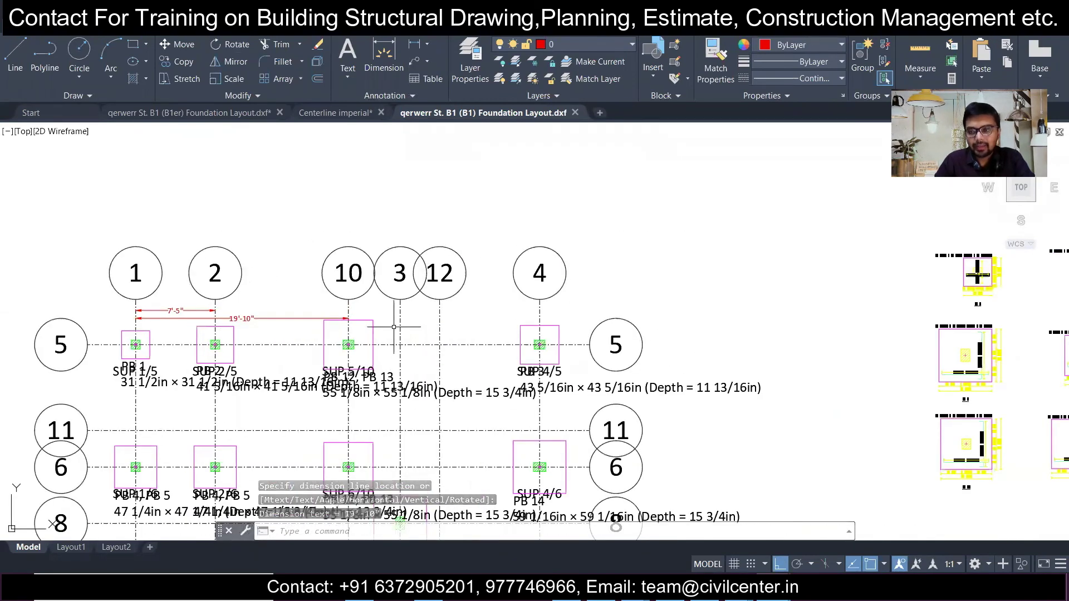
scroll(338, 313, up, 2)
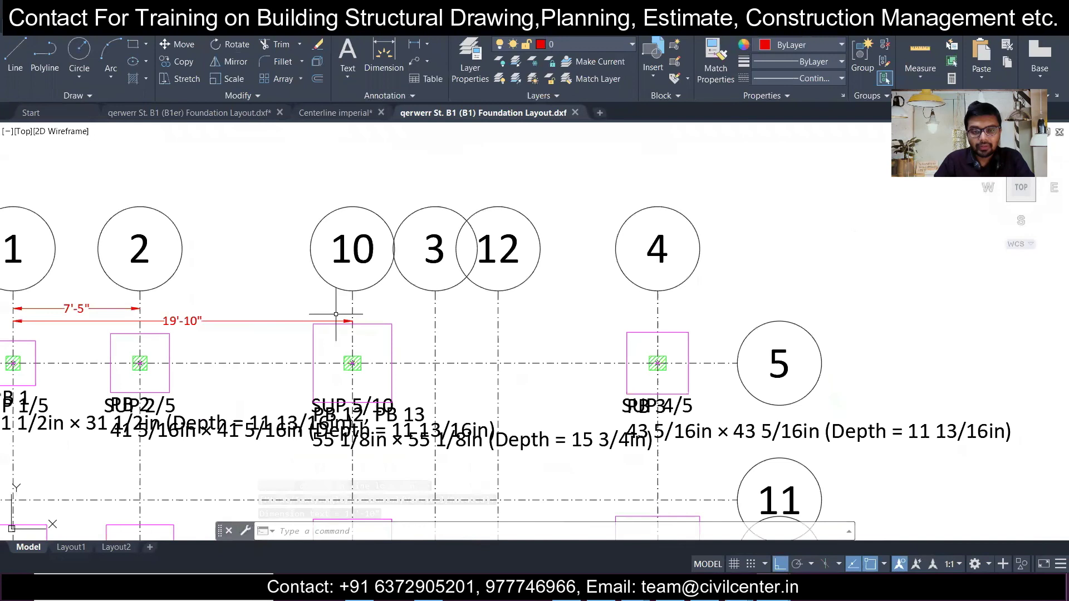
middle_drag(252, 322, 332, 301)
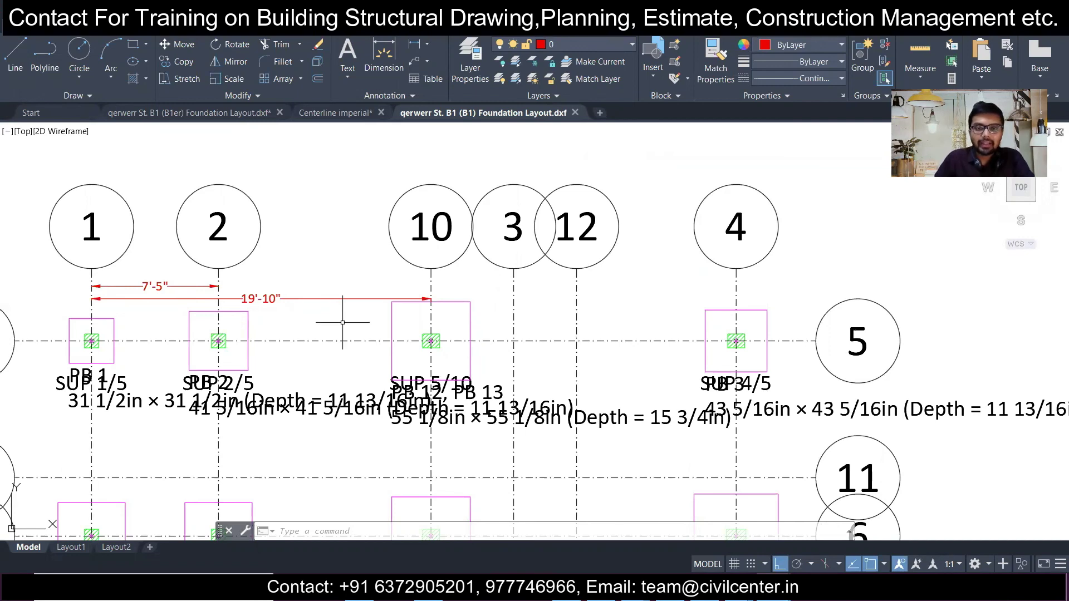
scroll(379, 317, down, 6)
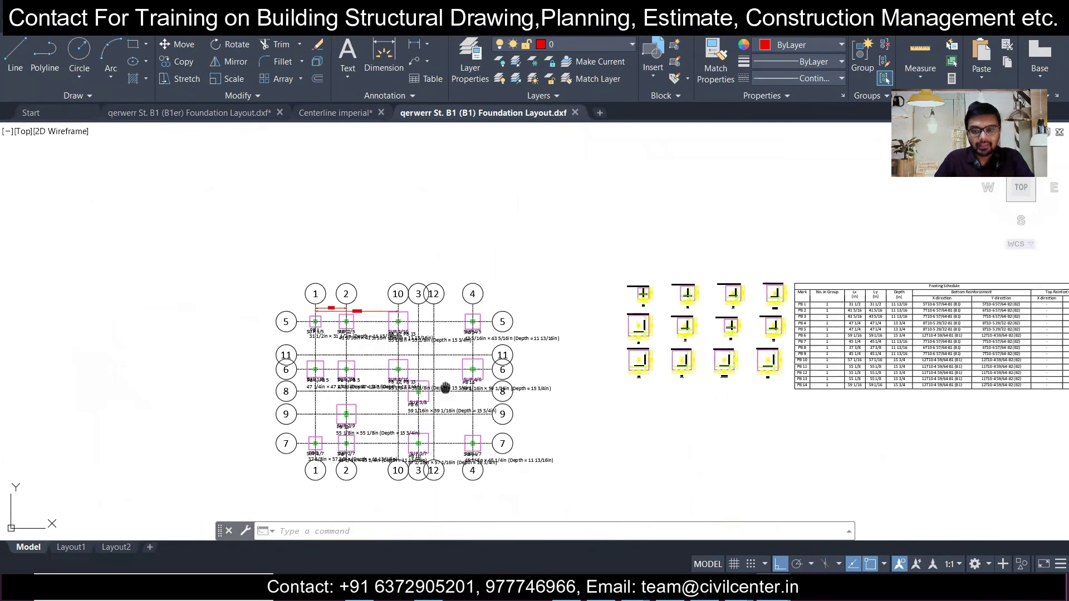
scroll(392, 336, up, 4)
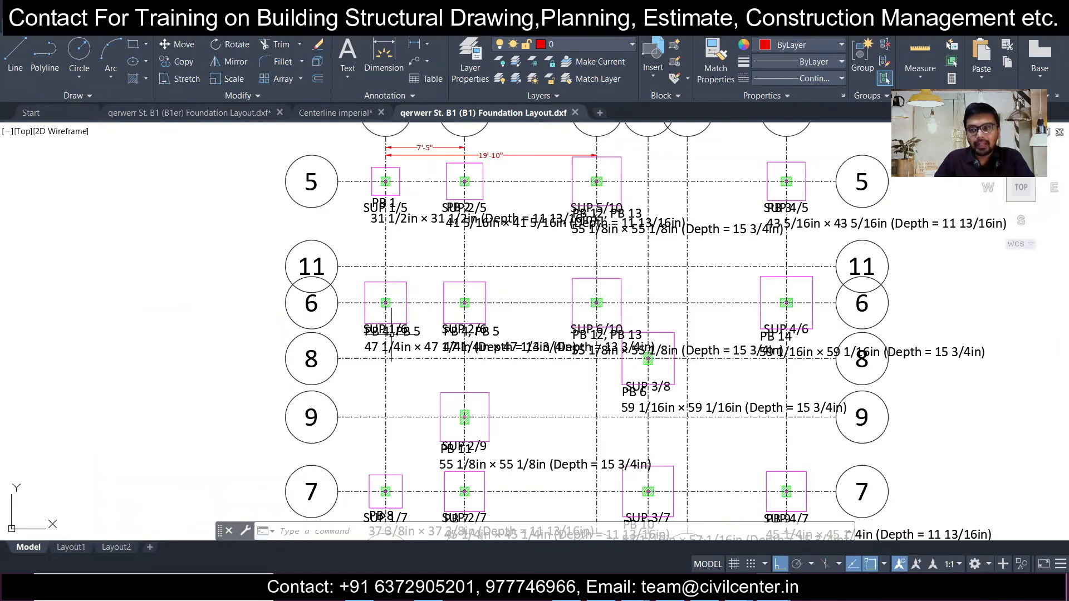